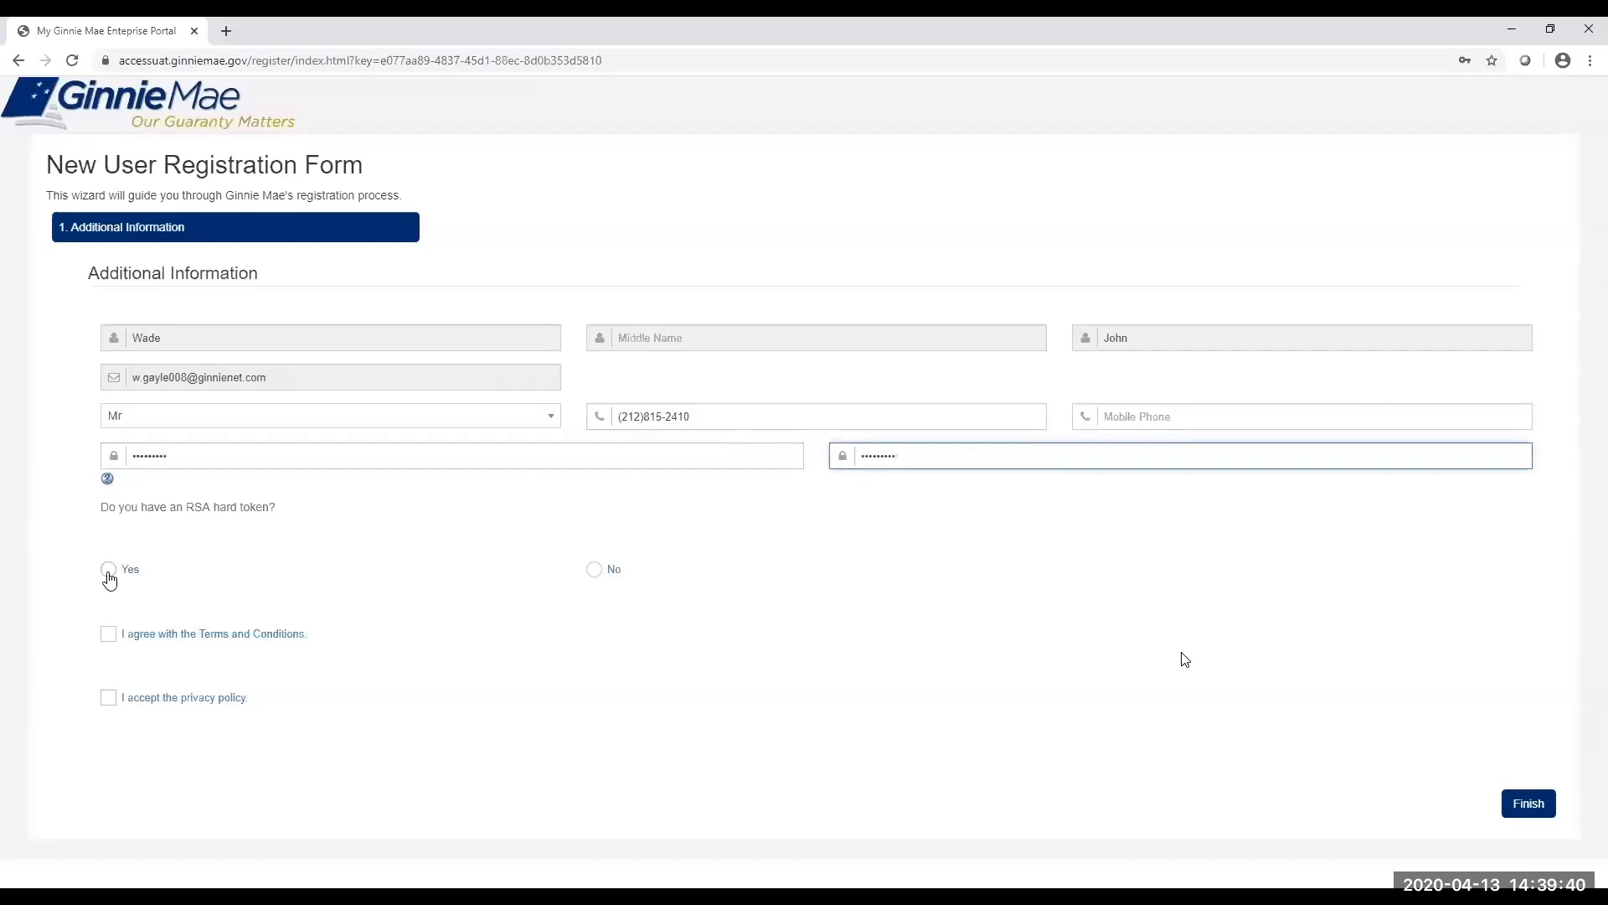
Answer No to the RSA hard token question so the token serial number fields disappear.
click(108, 570)
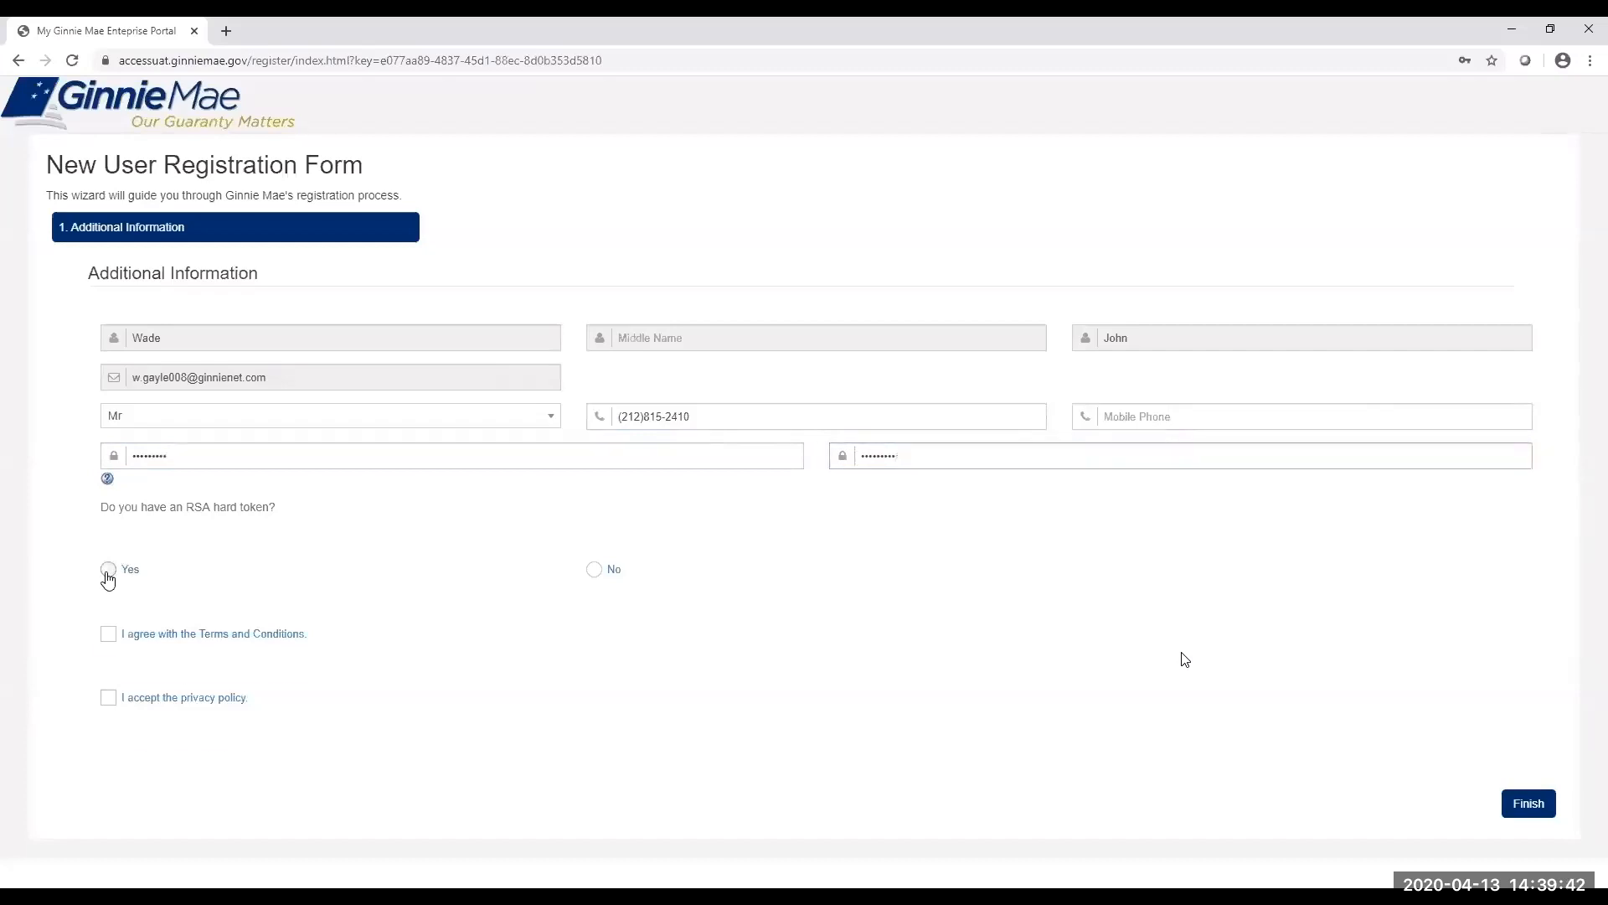
click(244, 627)
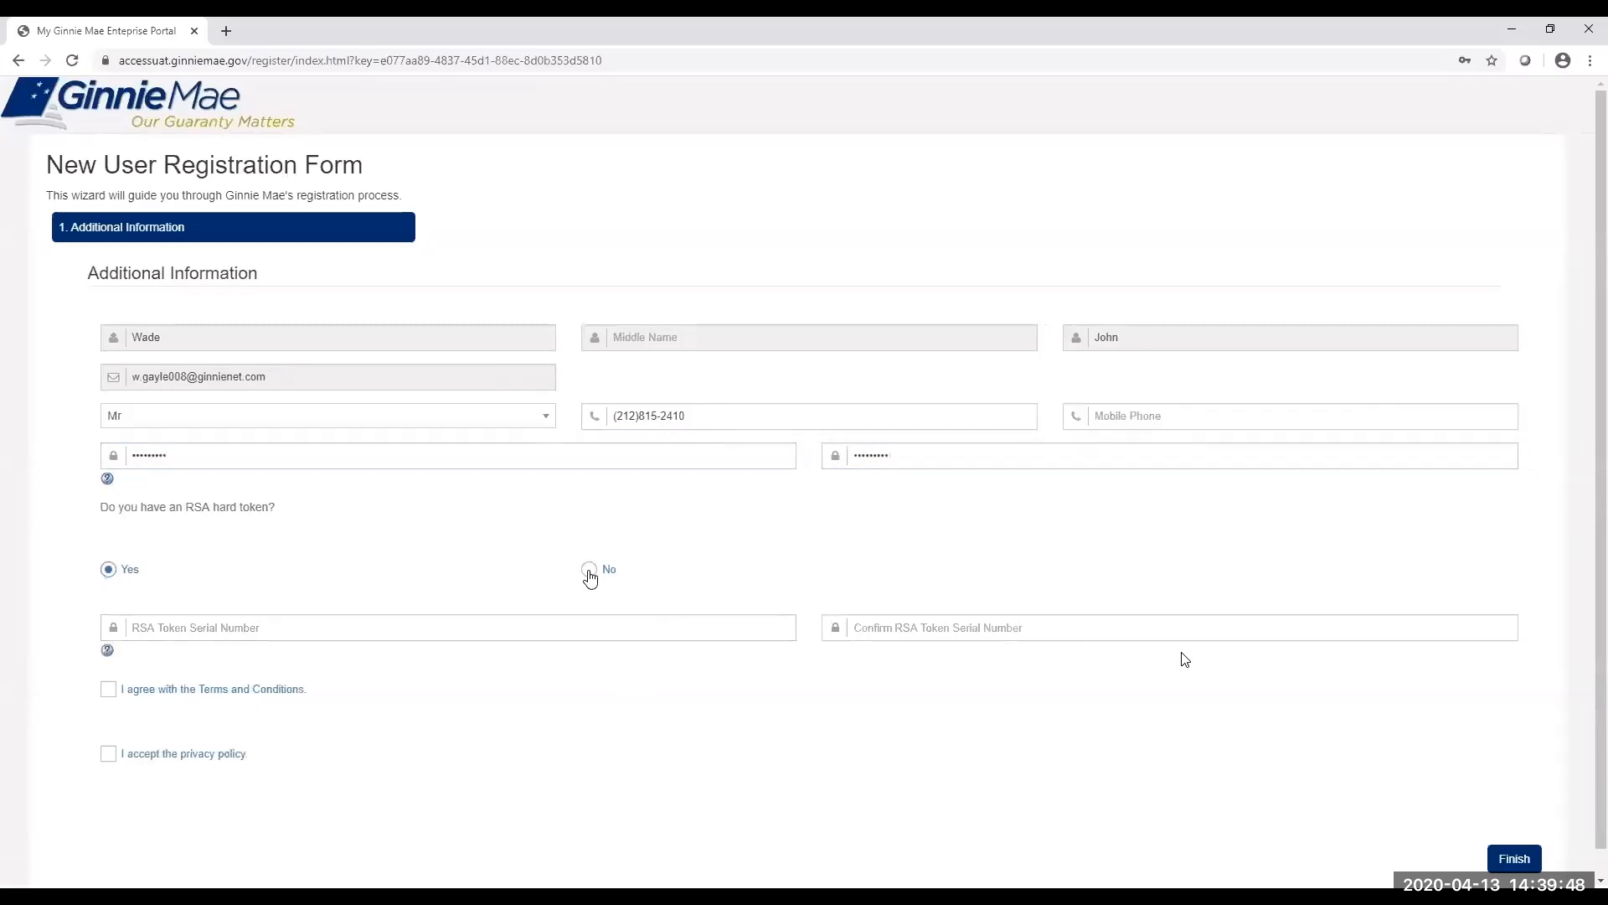
click(589, 573)
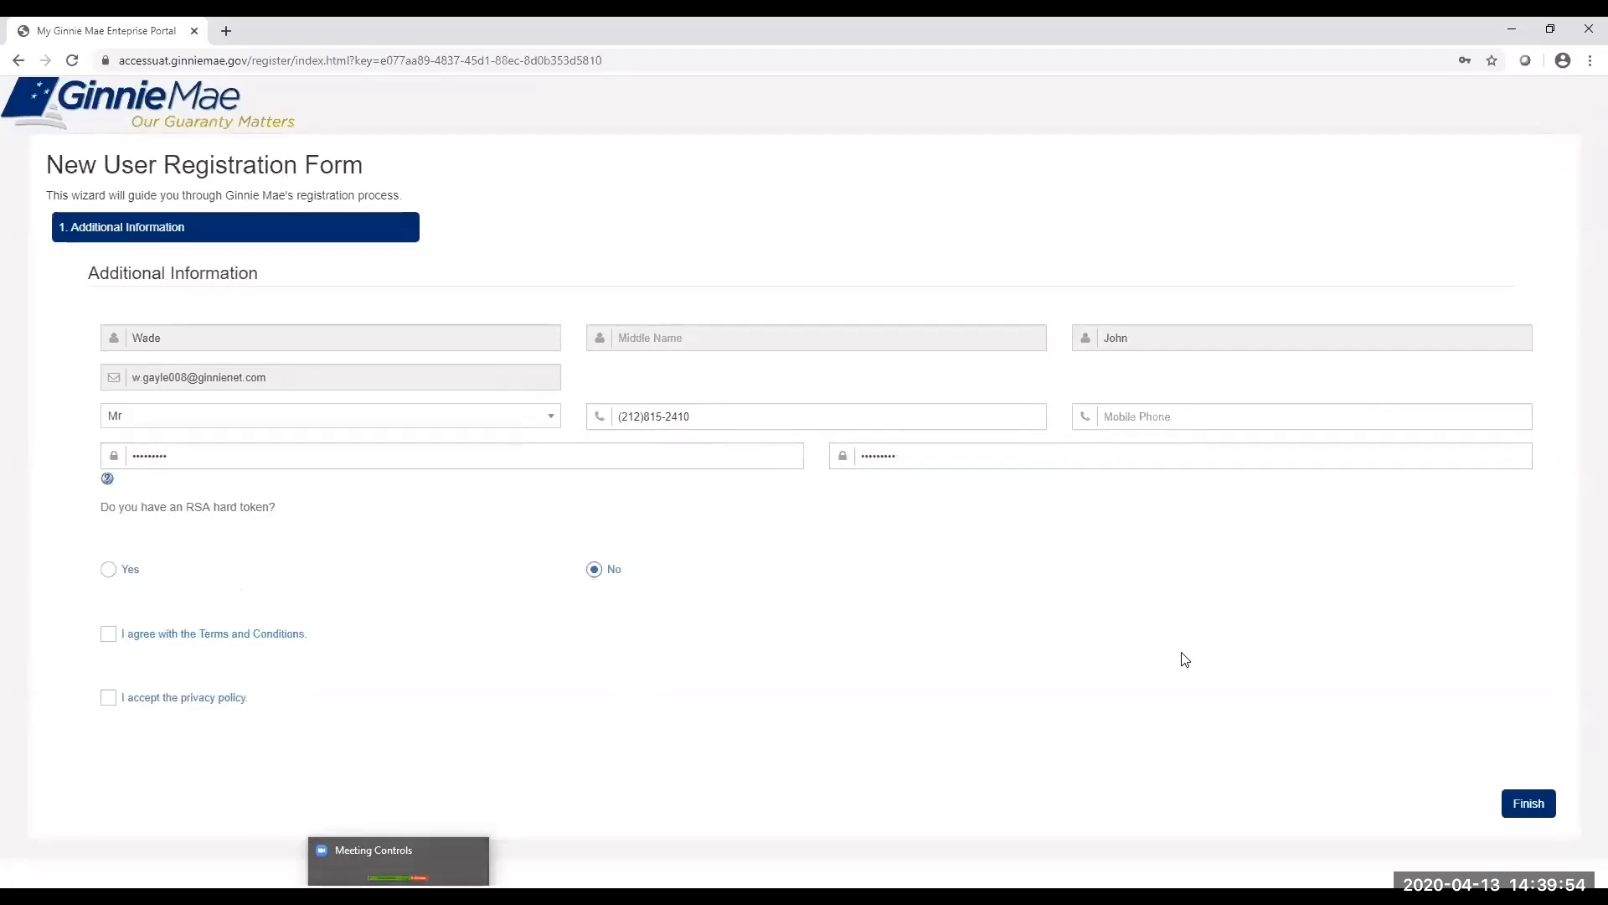
Accept the Terms and Conditions and agree to the Rules of Behavior.
click(108, 634)
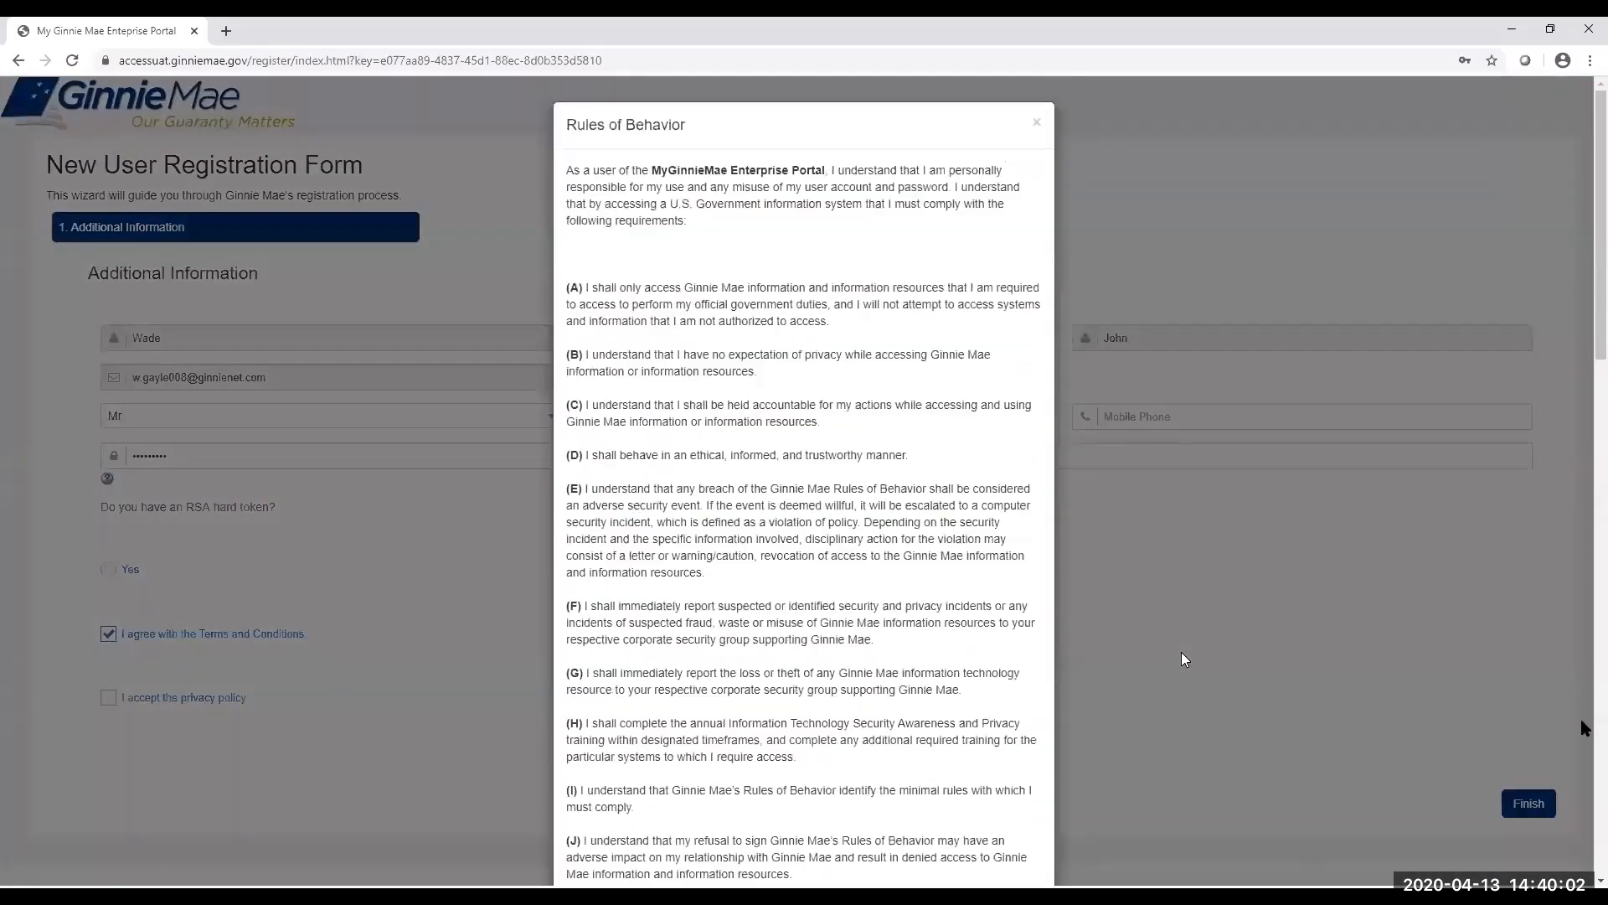
scroll(1583, 444, down, 1)
scroll(1583, 444, down, 10)
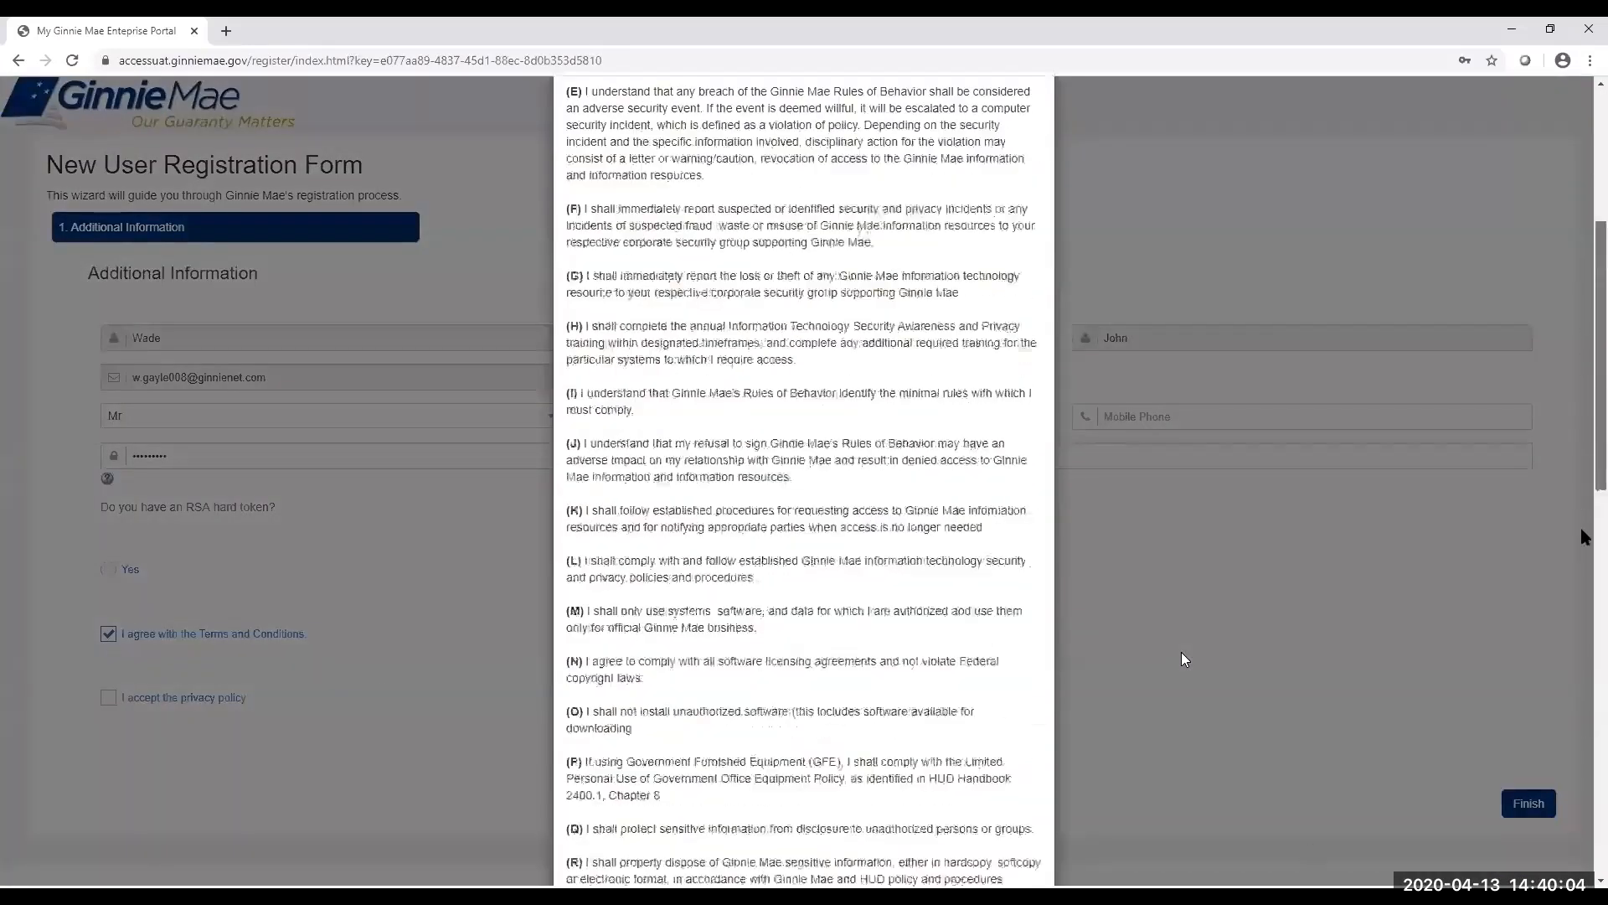
scroll(1573, 737, down, 5)
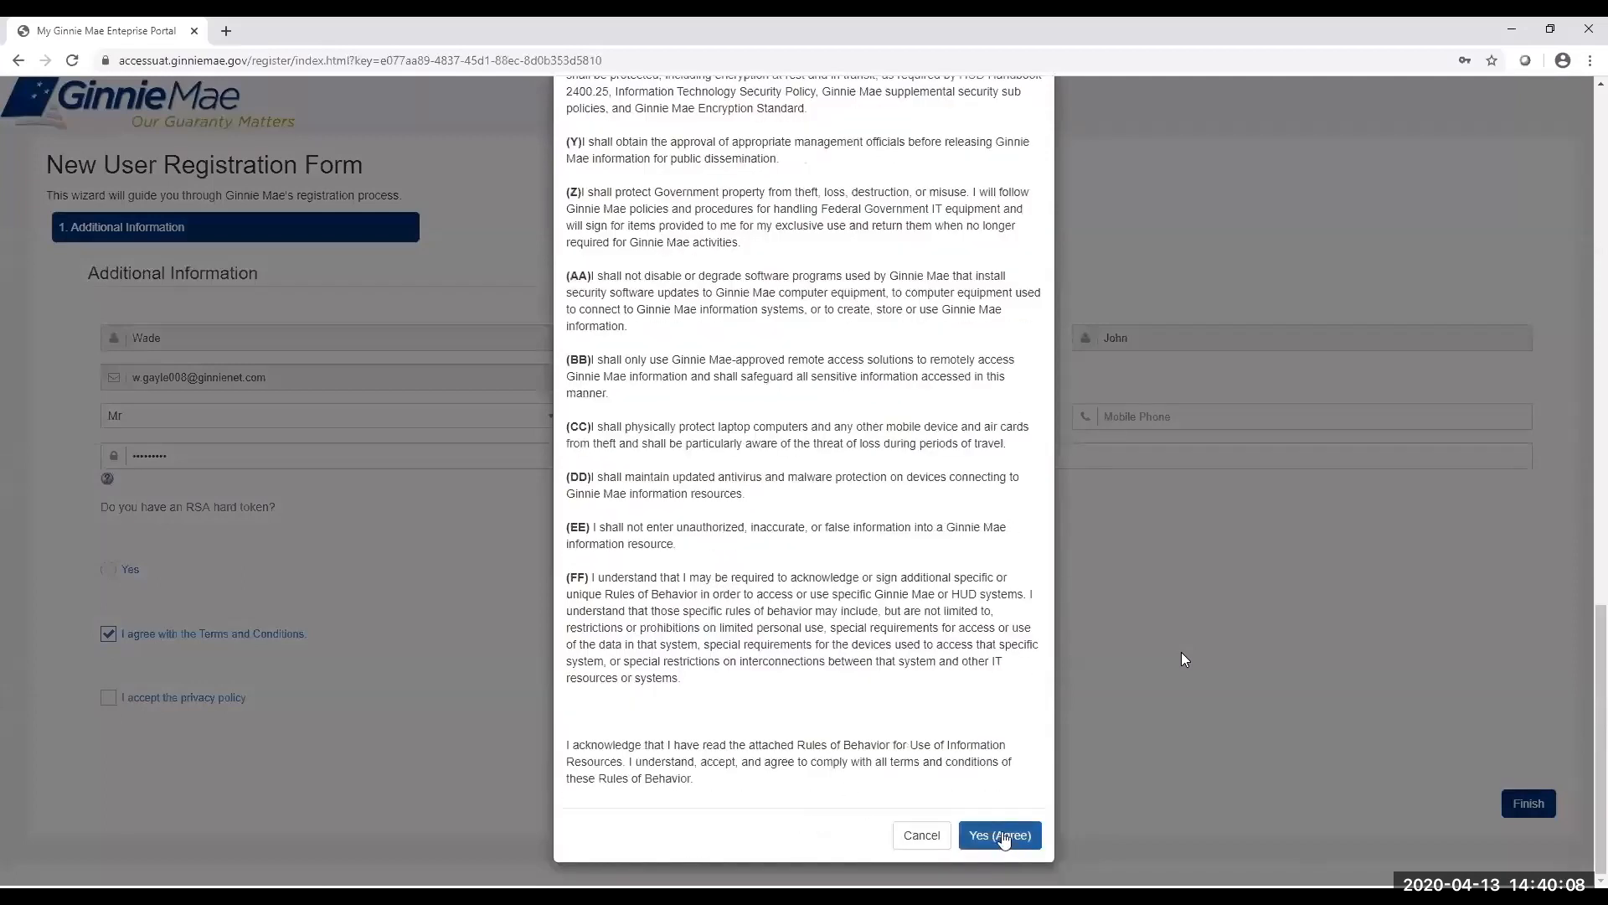
click(1004, 836)
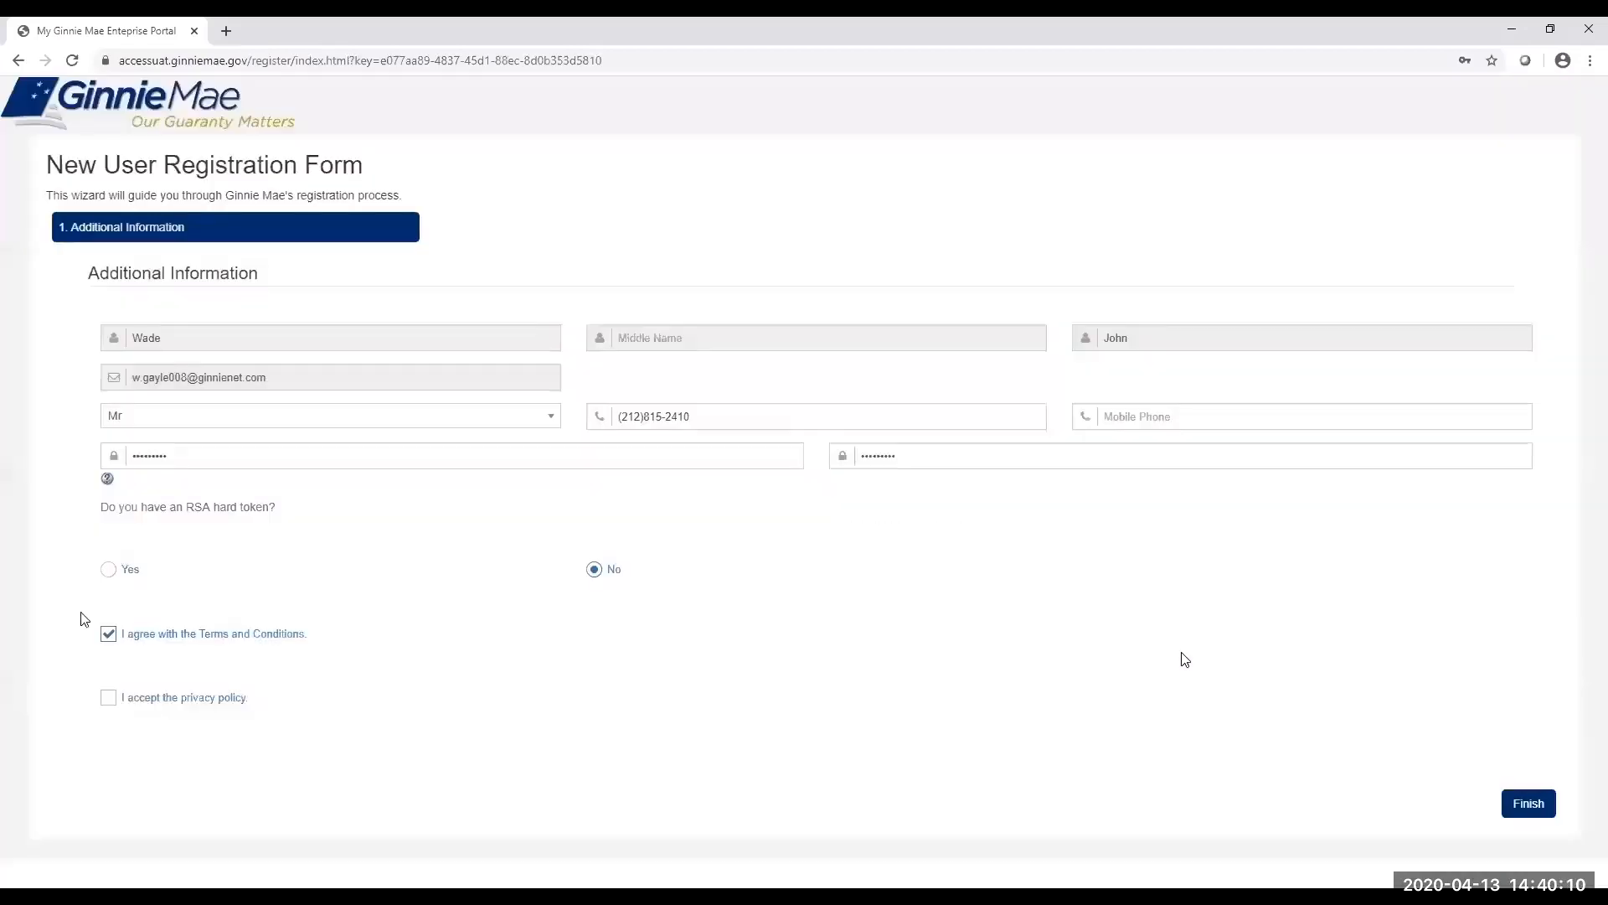
Accept the privacy policy and submit the registration form with Finish.
click(109, 698)
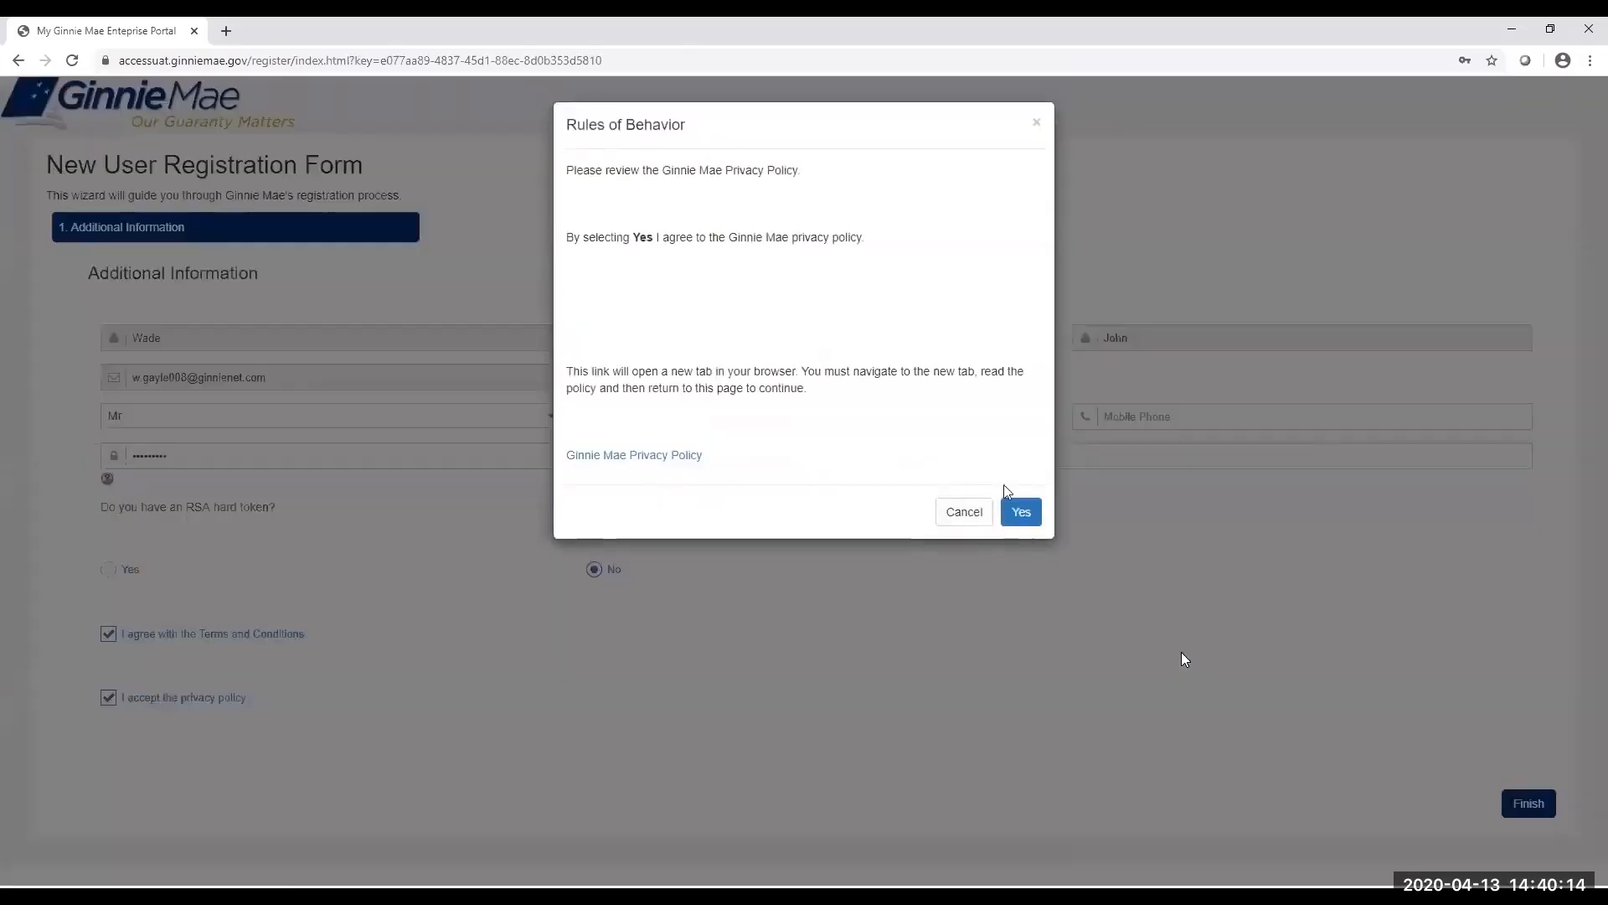
click(1019, 513)
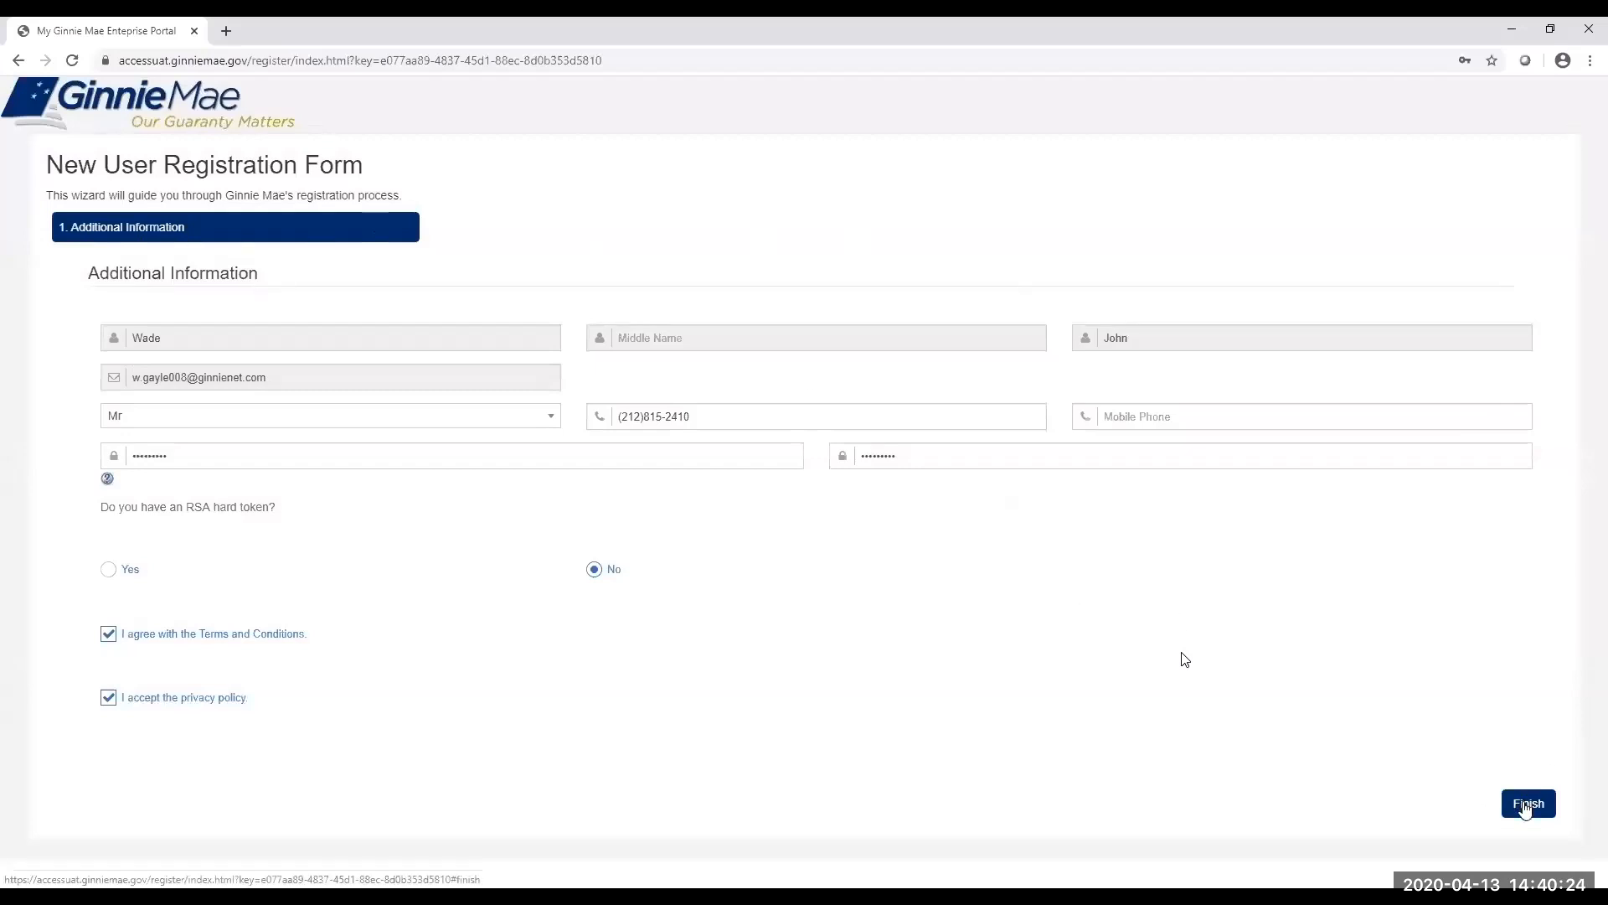
click(1526, 807)
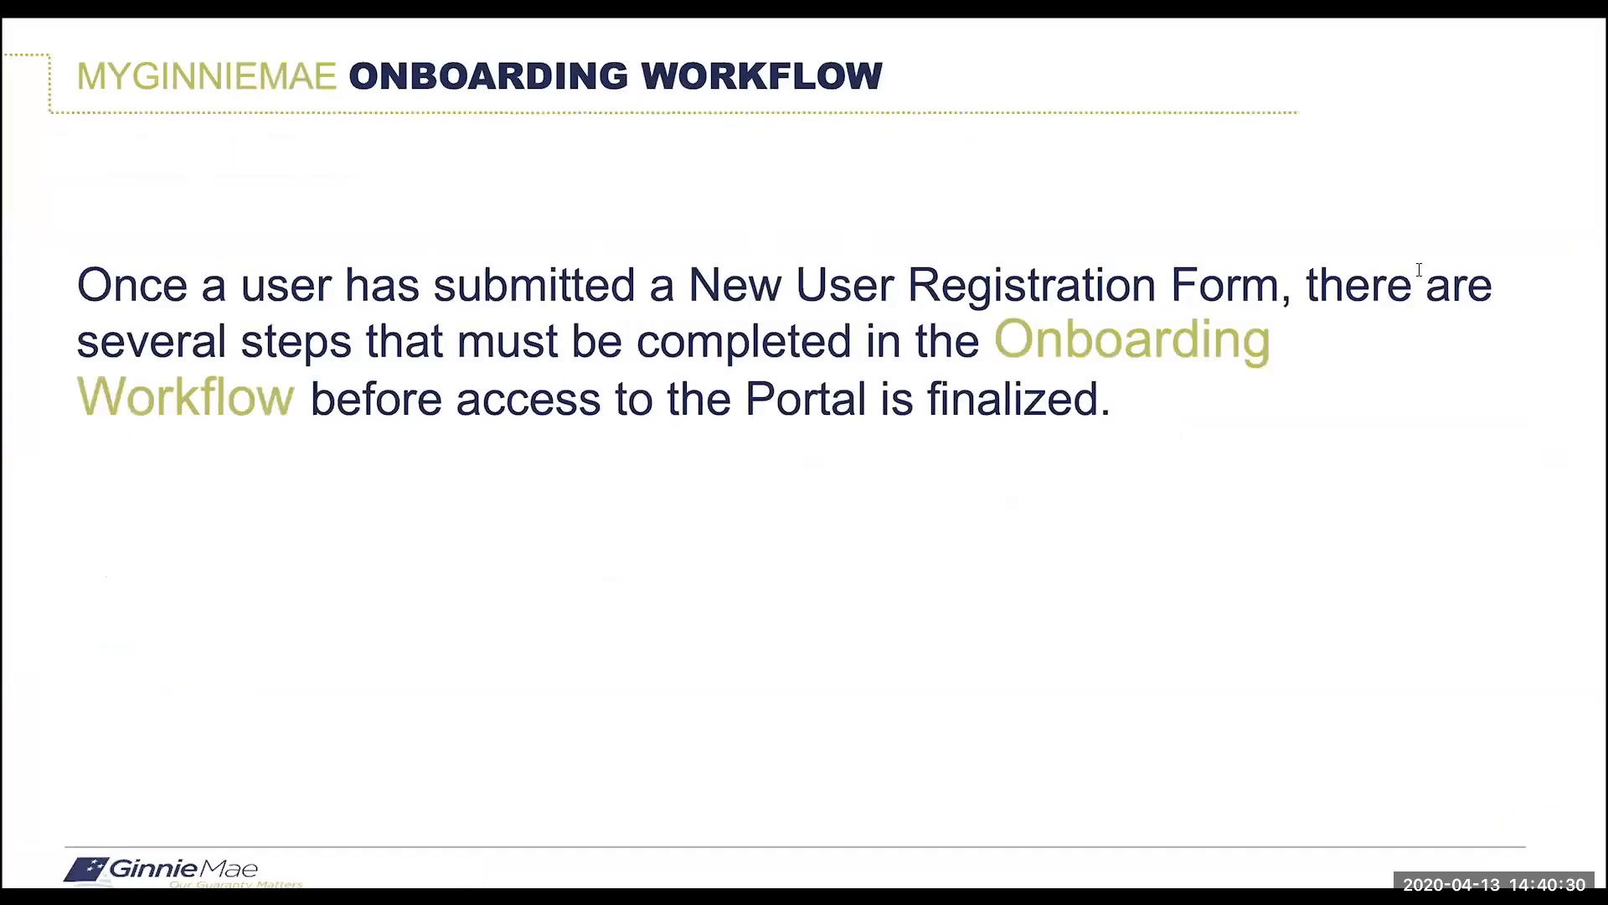
Step through the onboarding workflow diagram, from End User to Operations Admin.
key(Right)
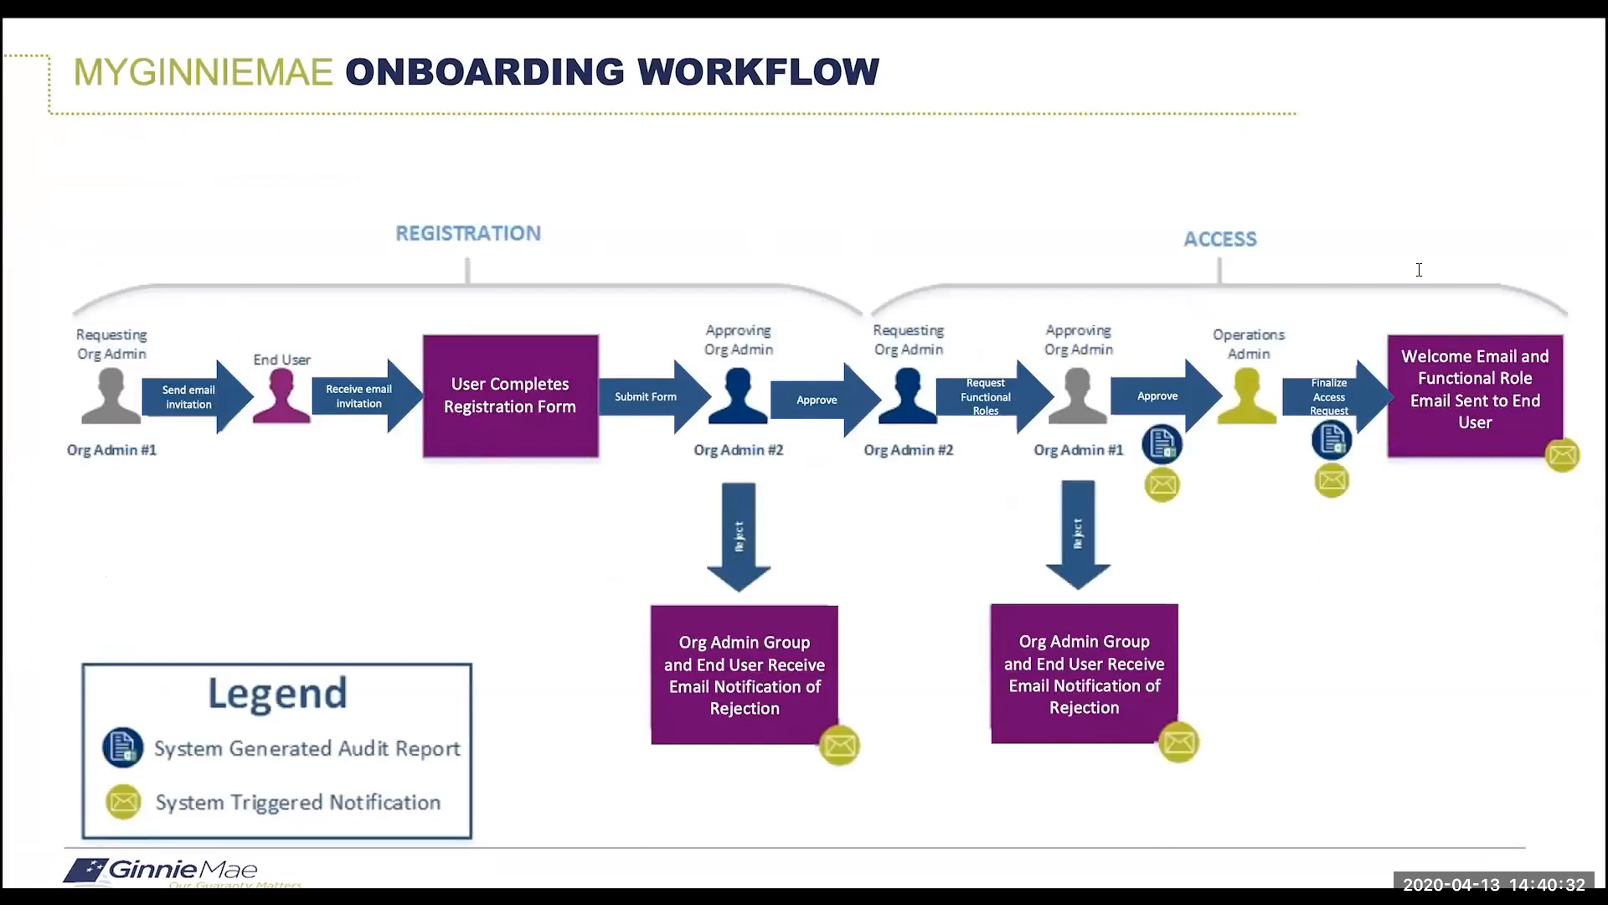
key(Right)
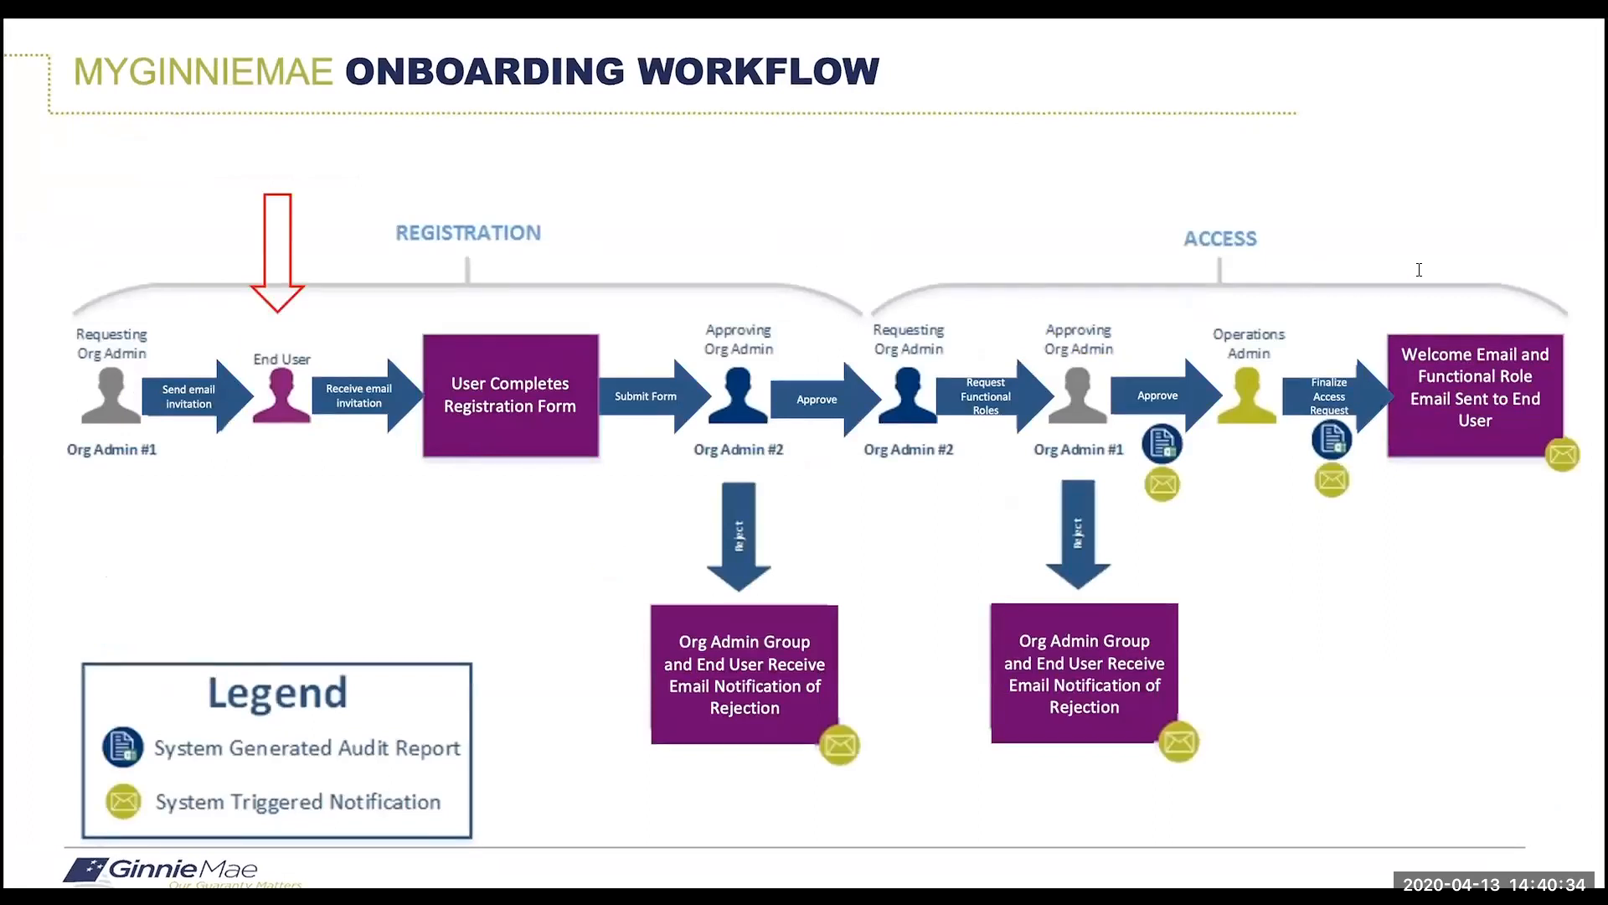
key(Right)
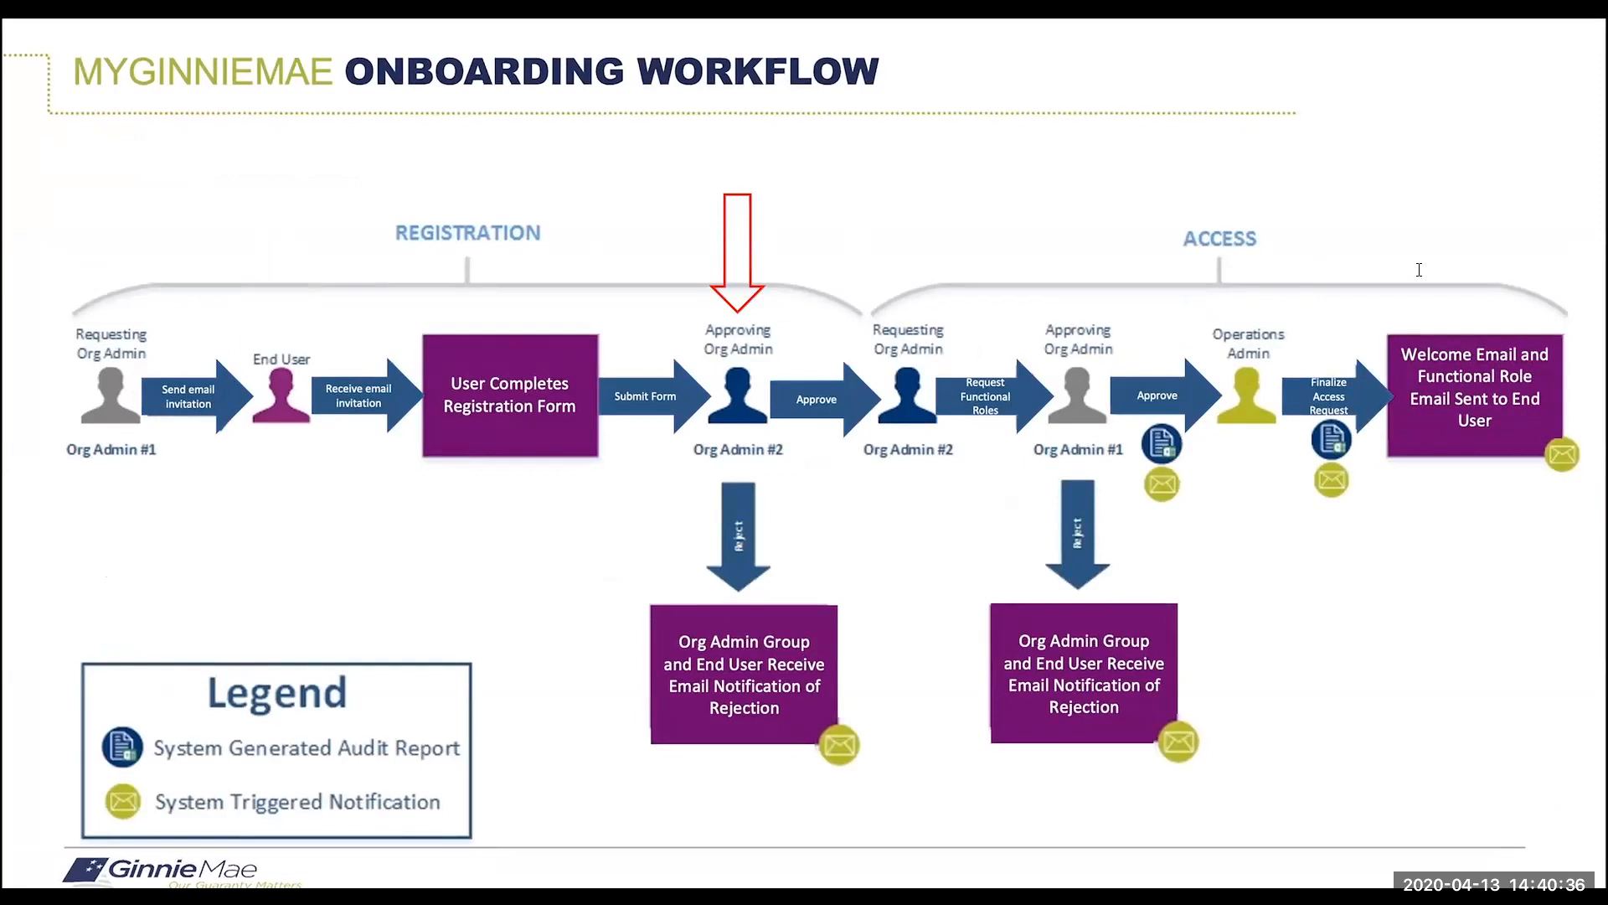
key(Right)
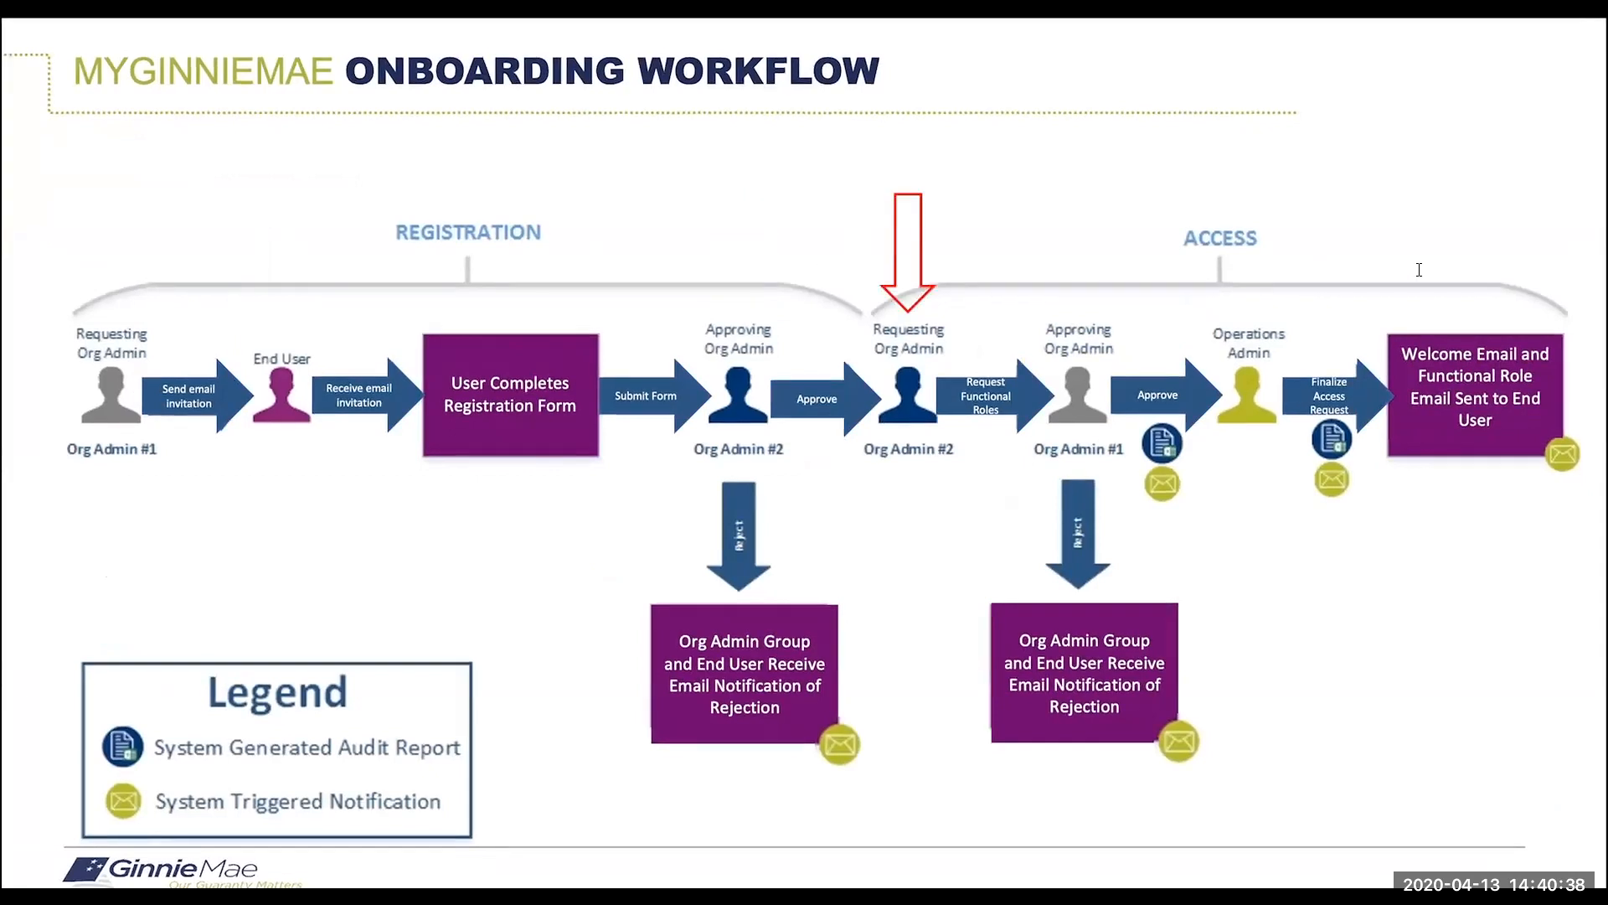
key(Right)
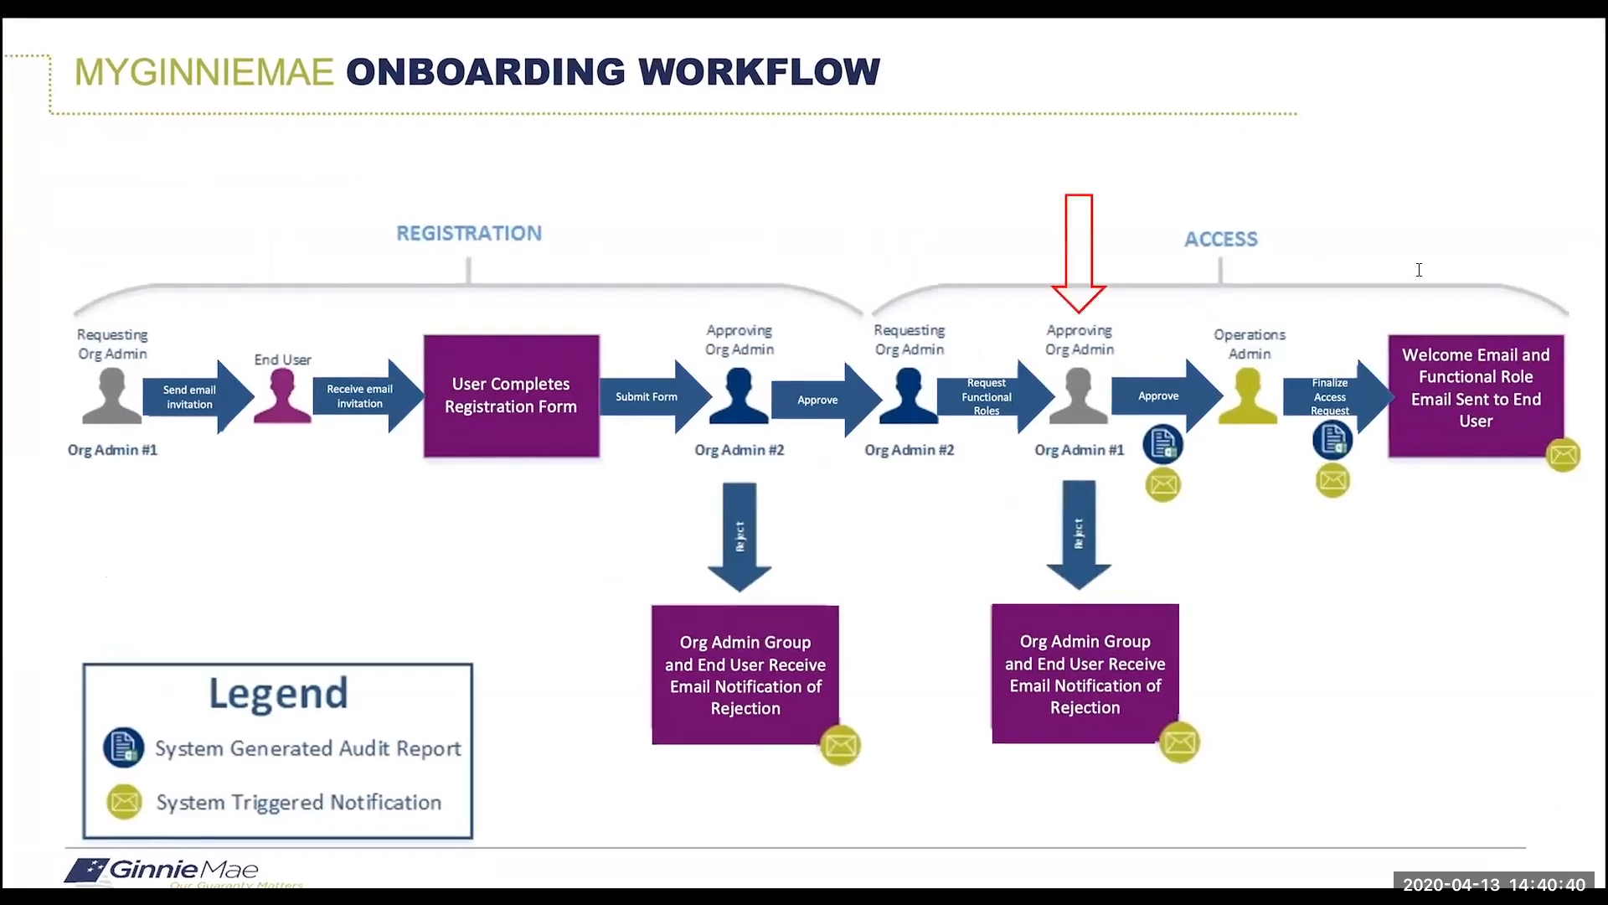
key(Right)
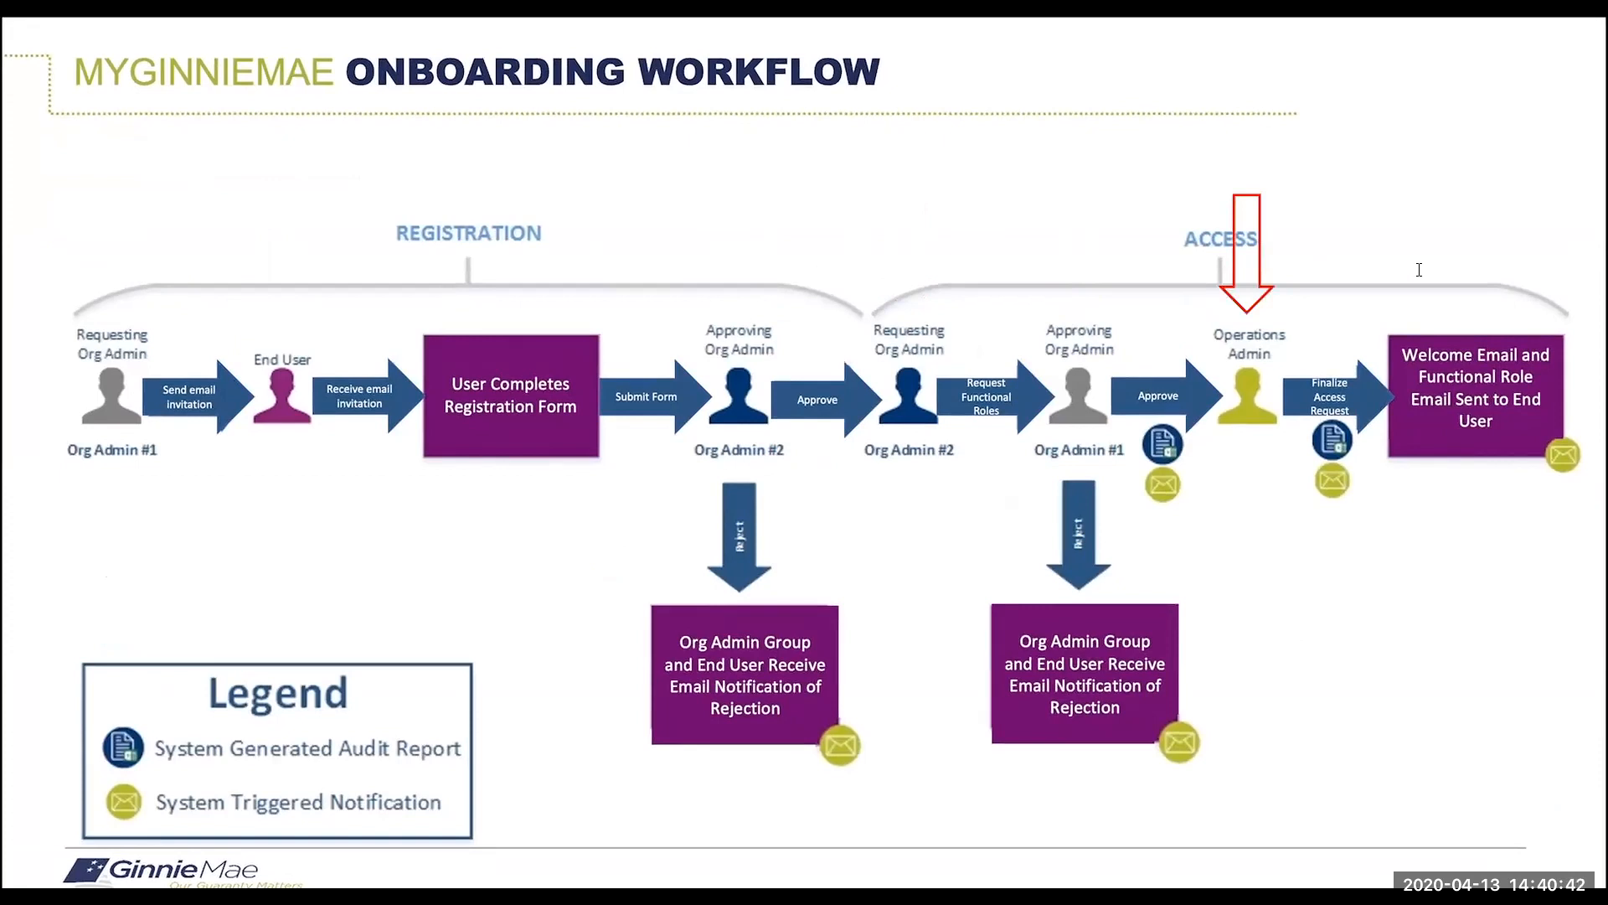
Present the Welcome Email and my.ginniemae.gov URL slides, then bring up the portal login page.
key(Right)
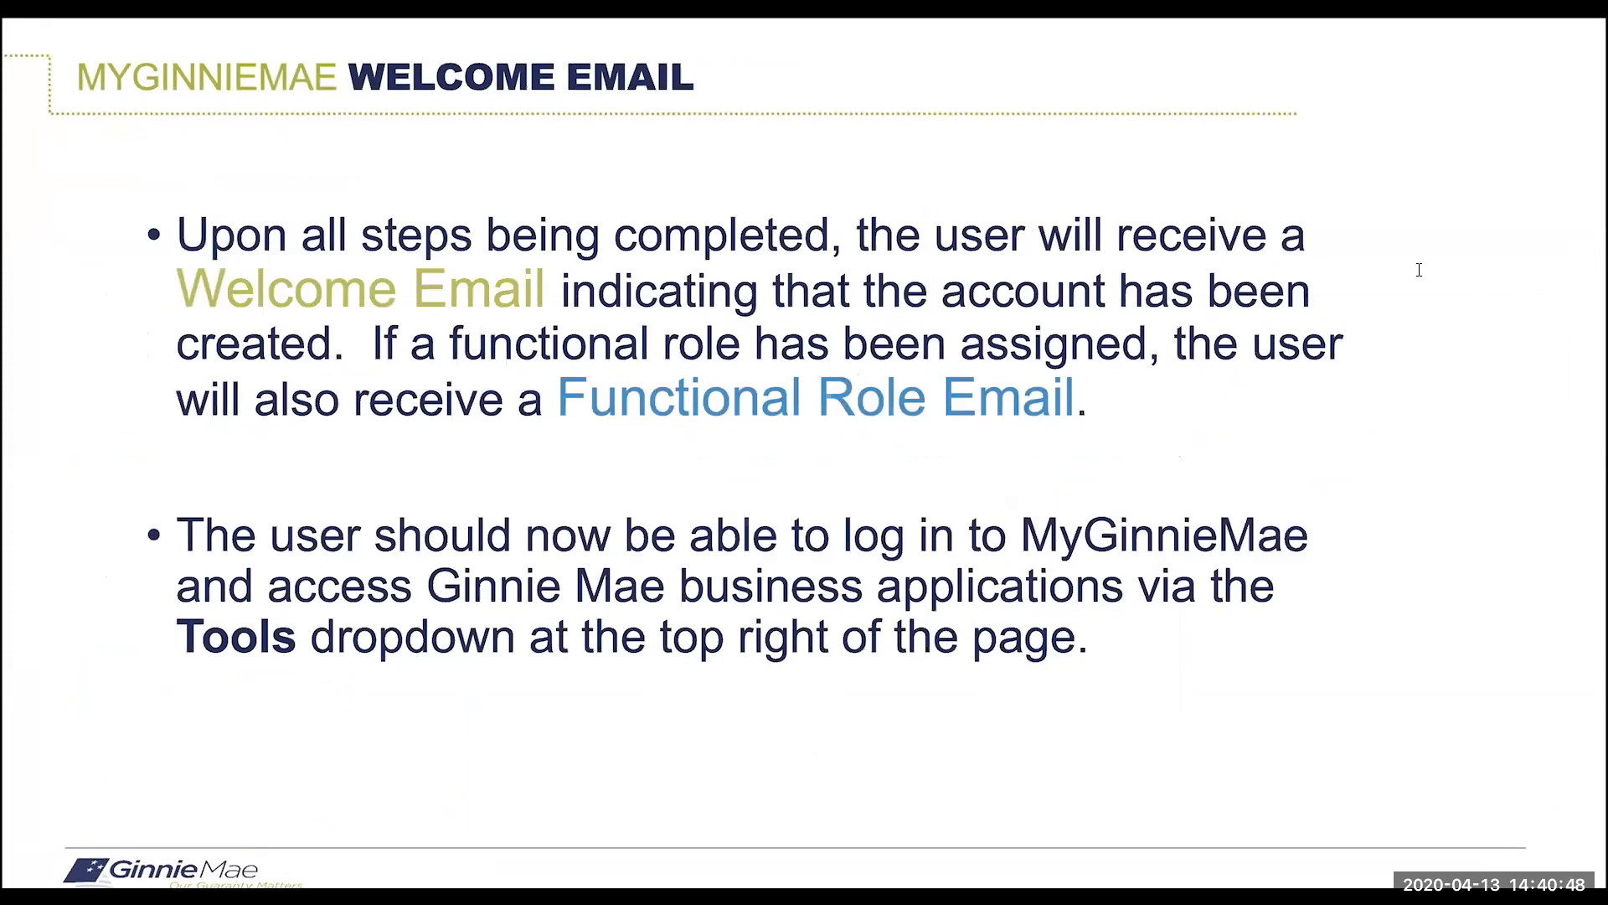
key(Right)
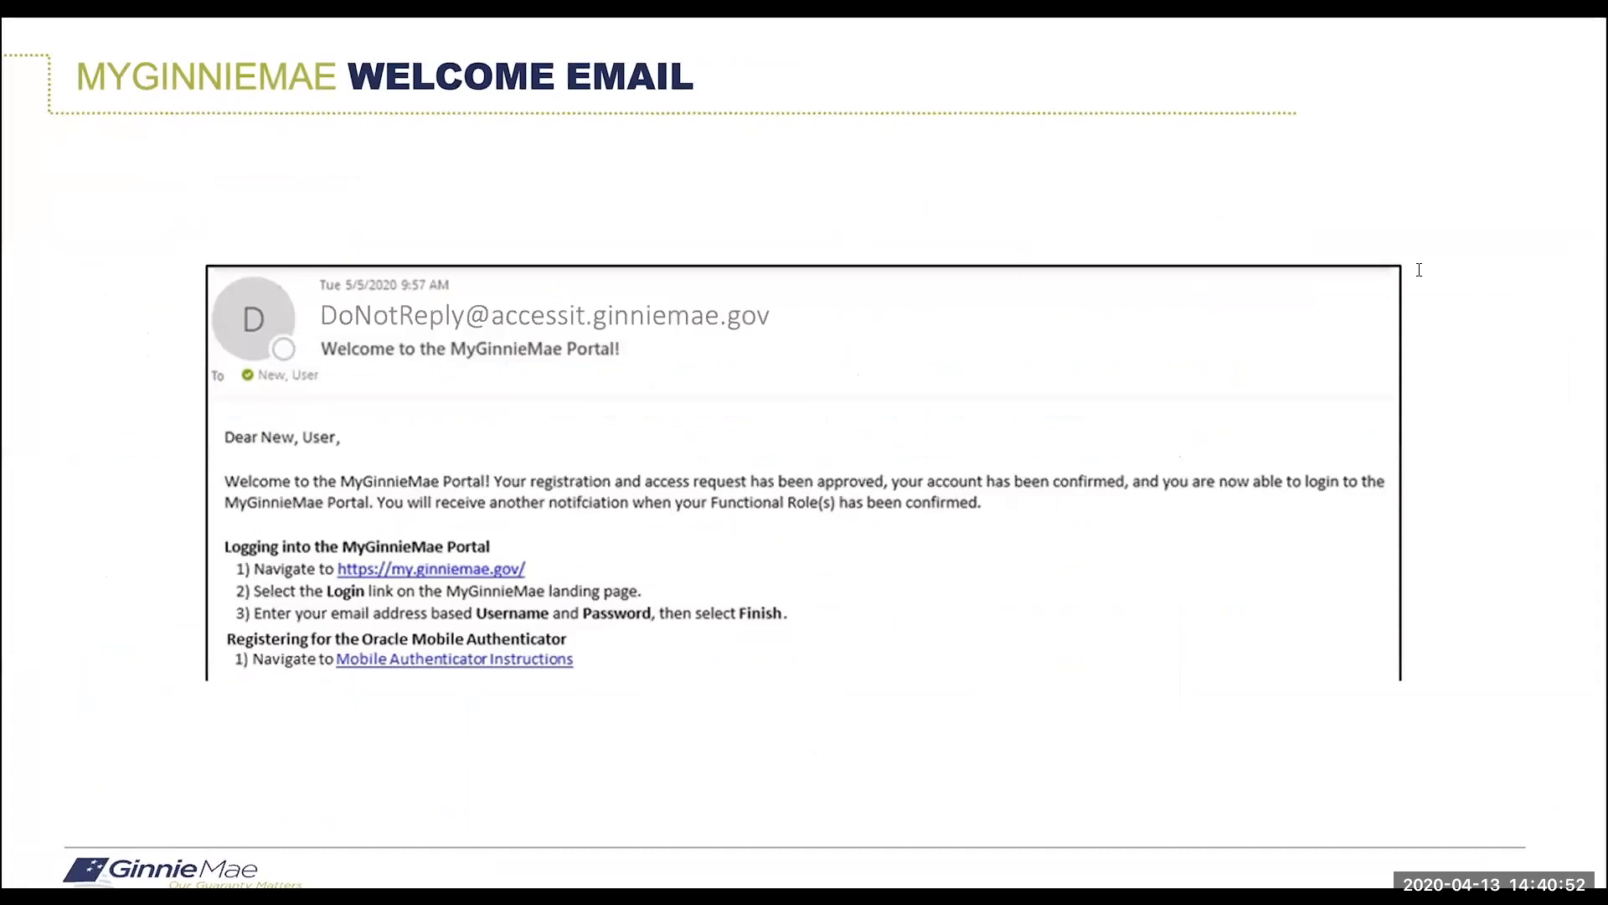
key(Right)
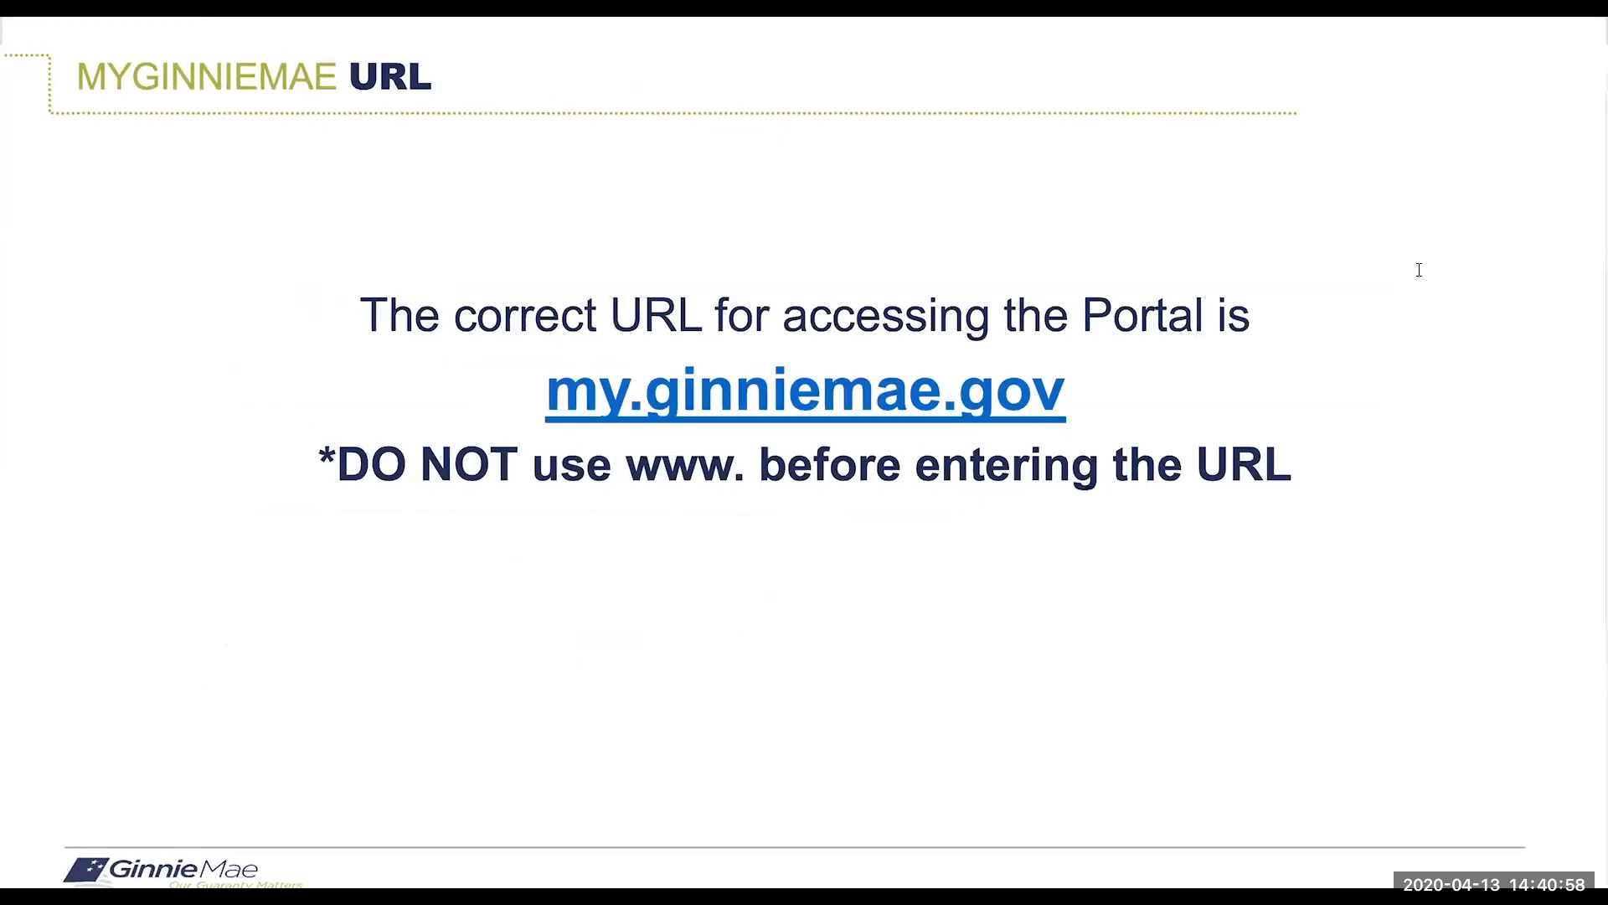
key(Right)
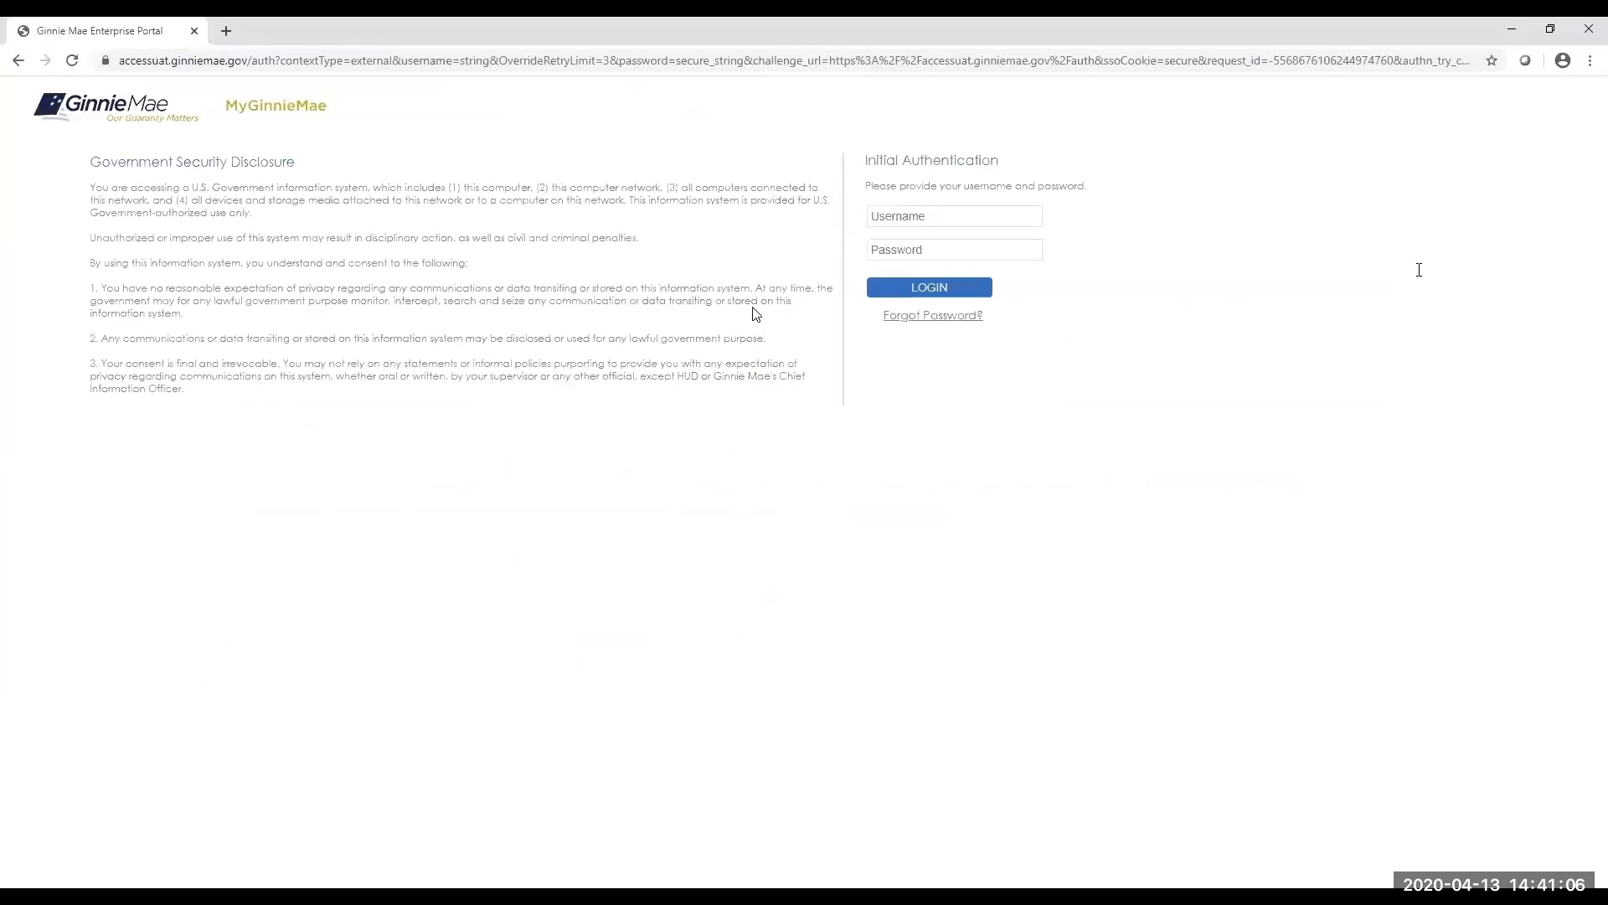
Log in with the account username and password, then enter the authenticator's one-time PIN.
click(875, 218)
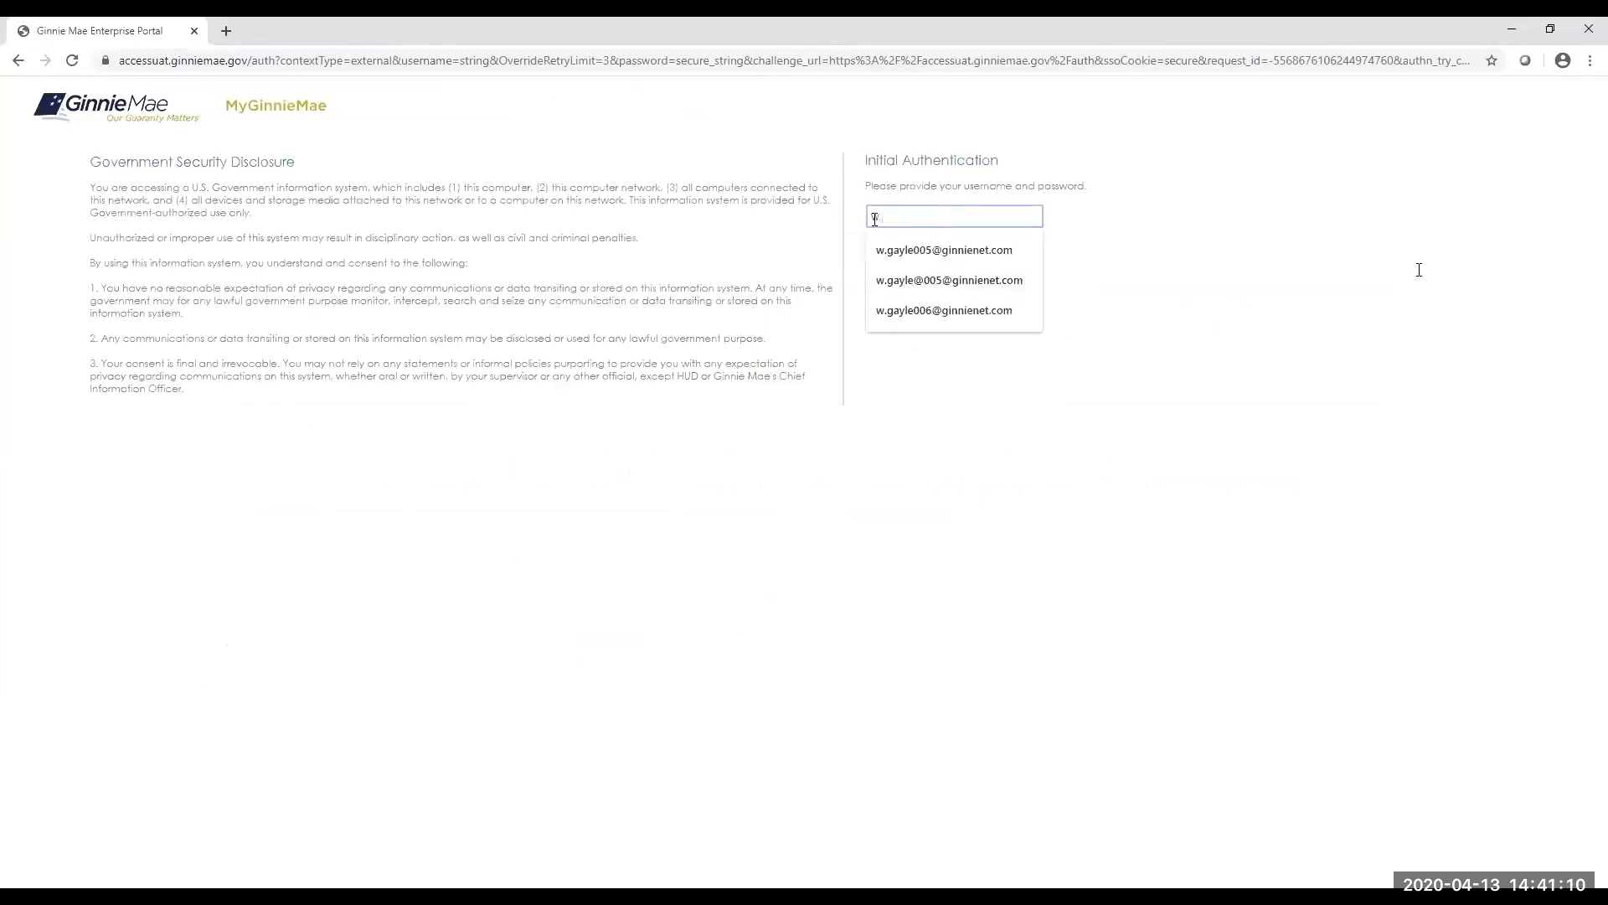
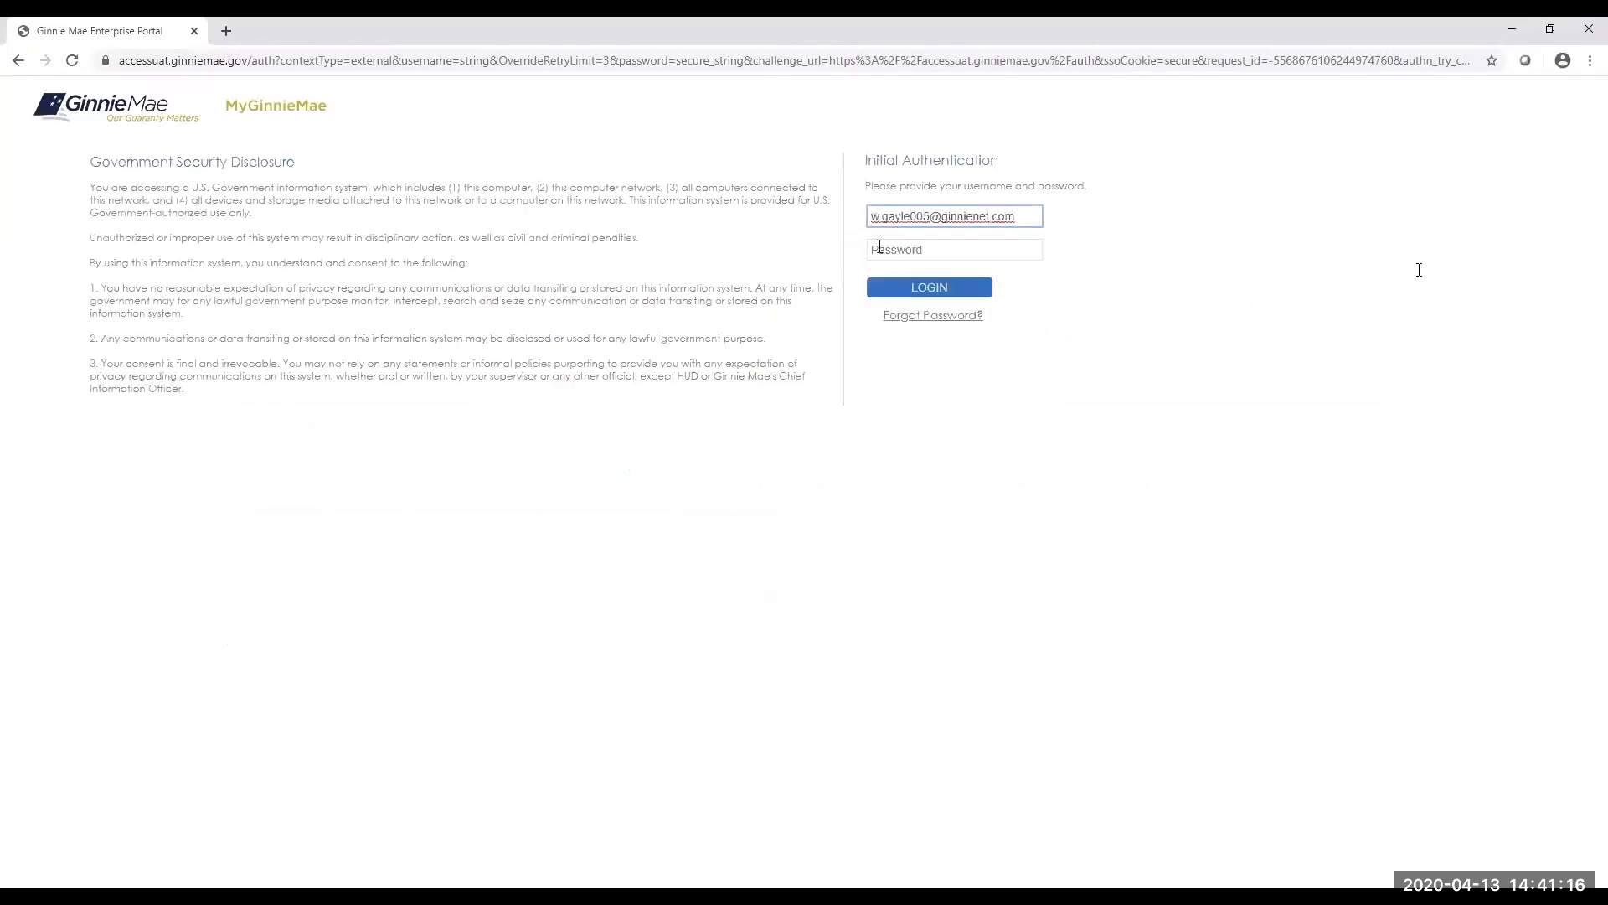
click(880, 249)
text(*********)
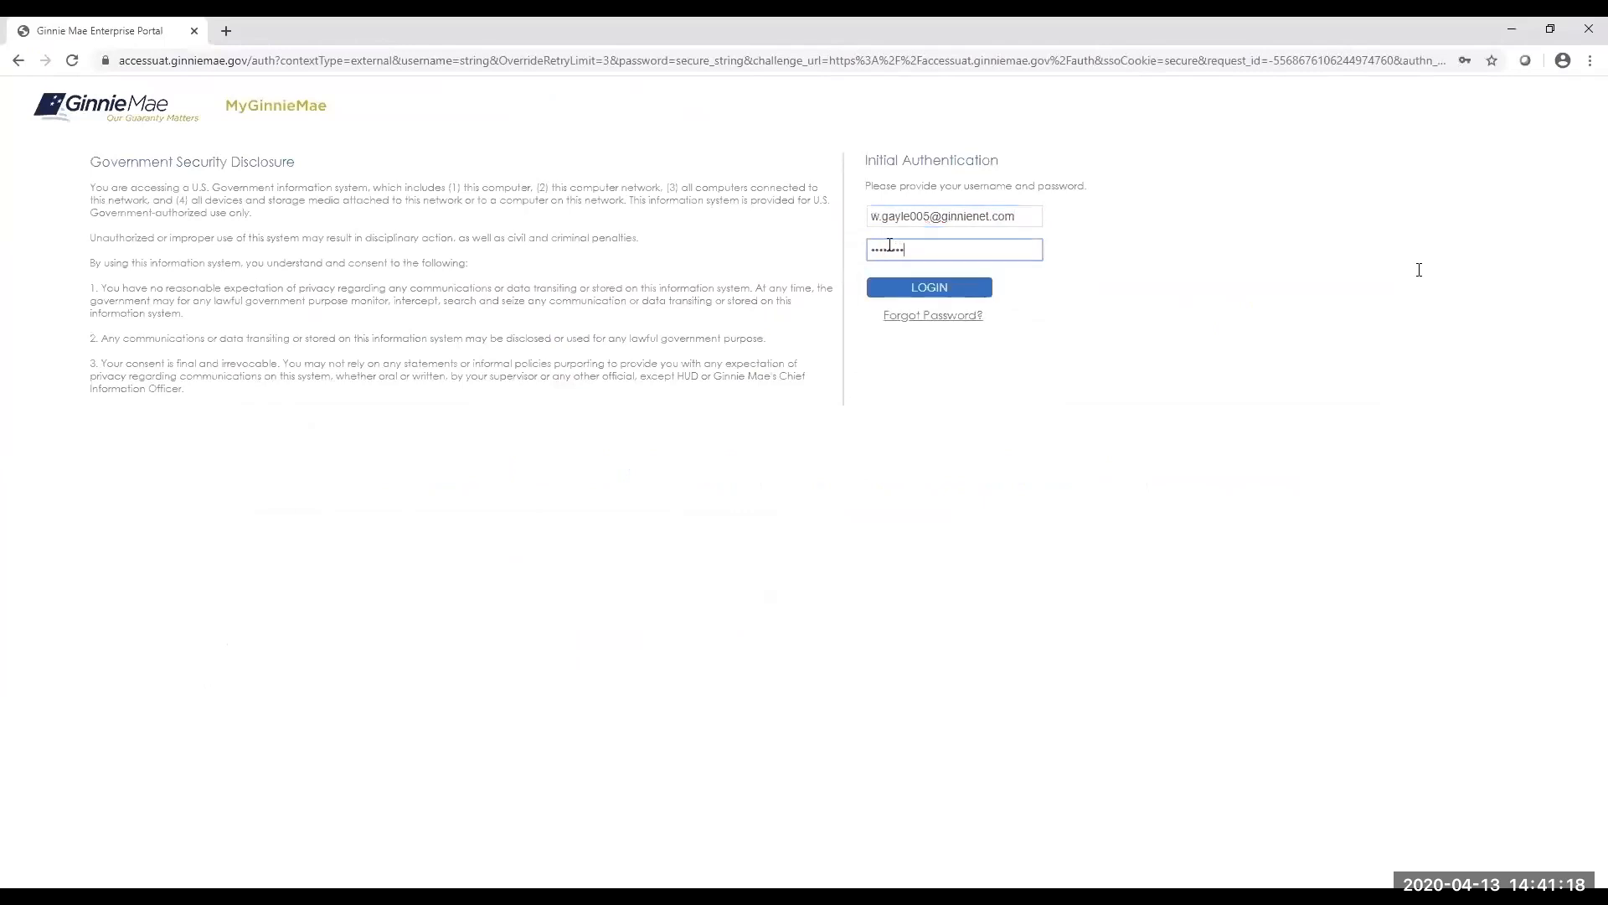
click(919, 289)
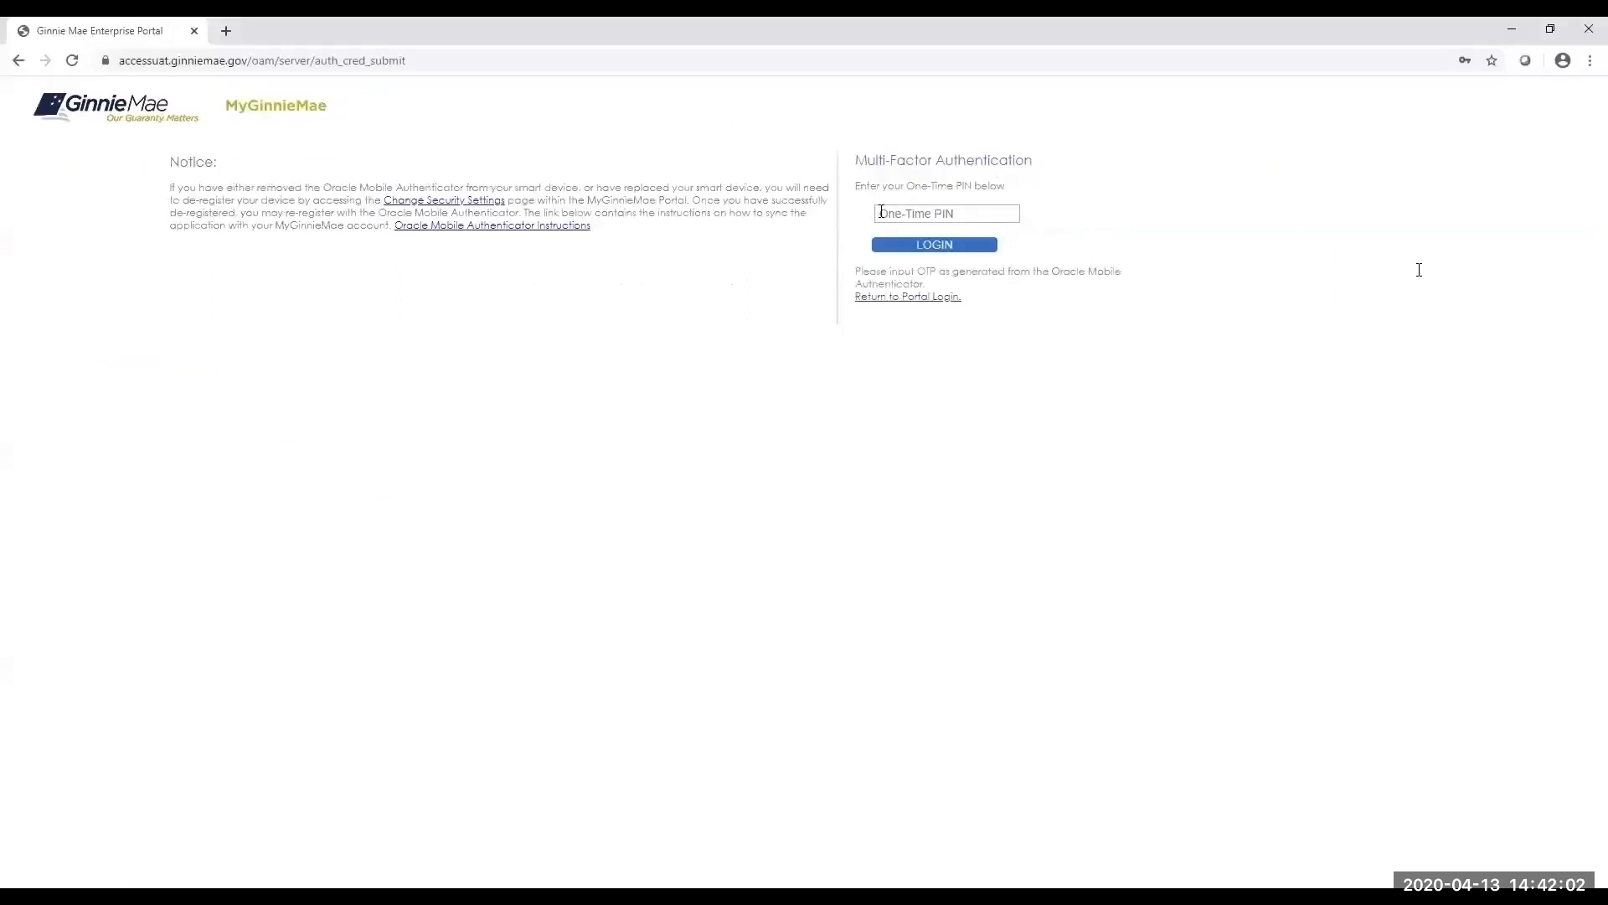
click(881, 213)
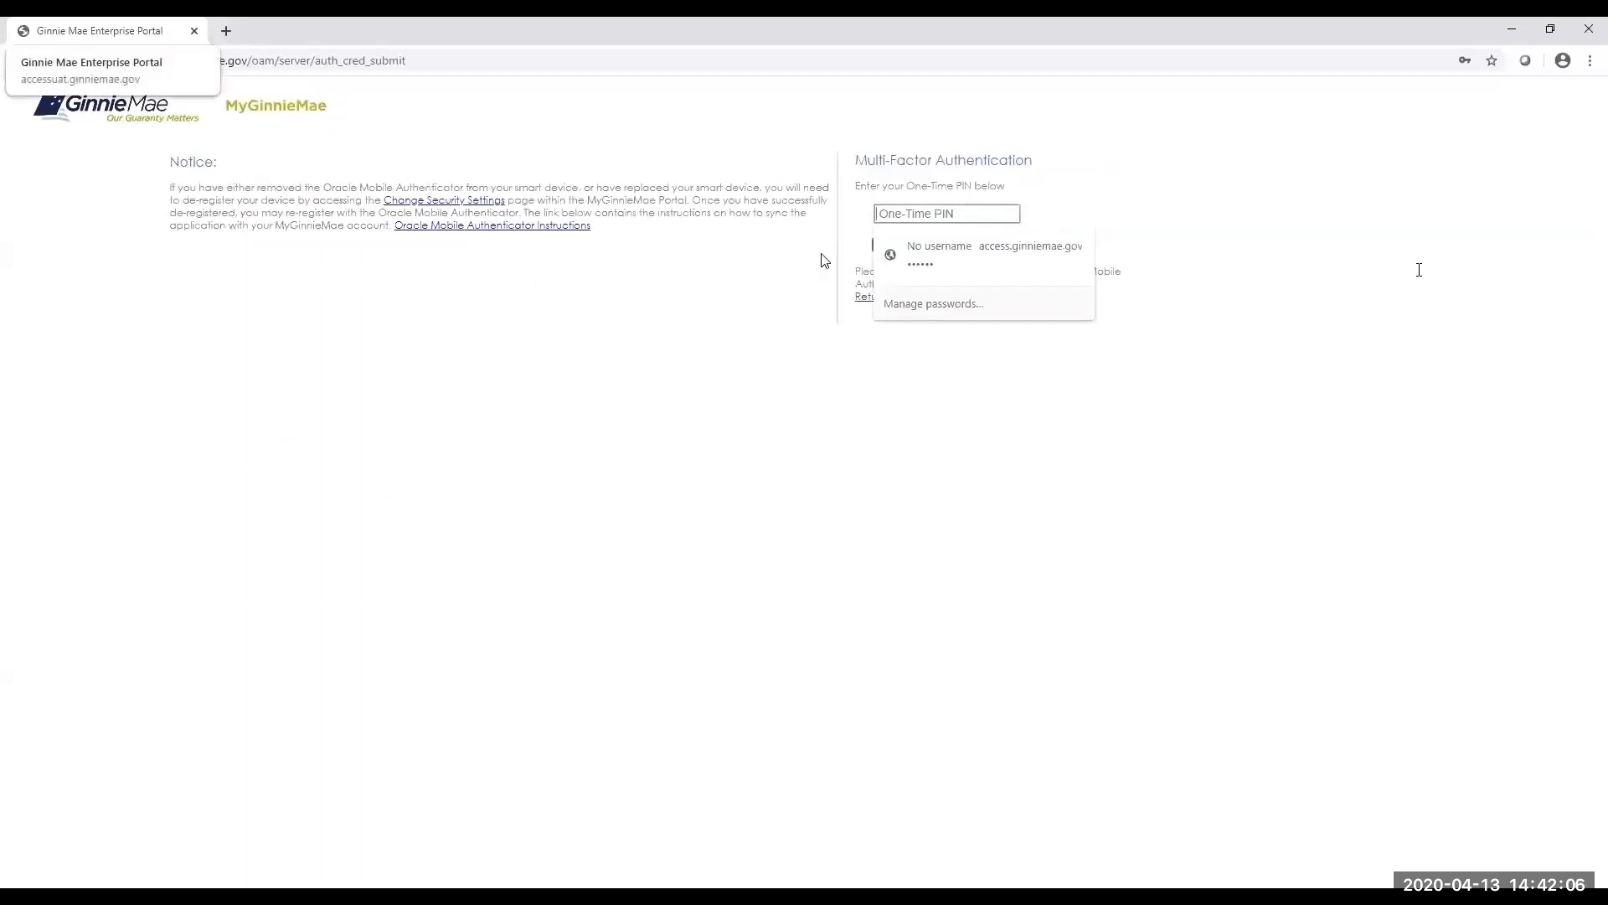
text(••)
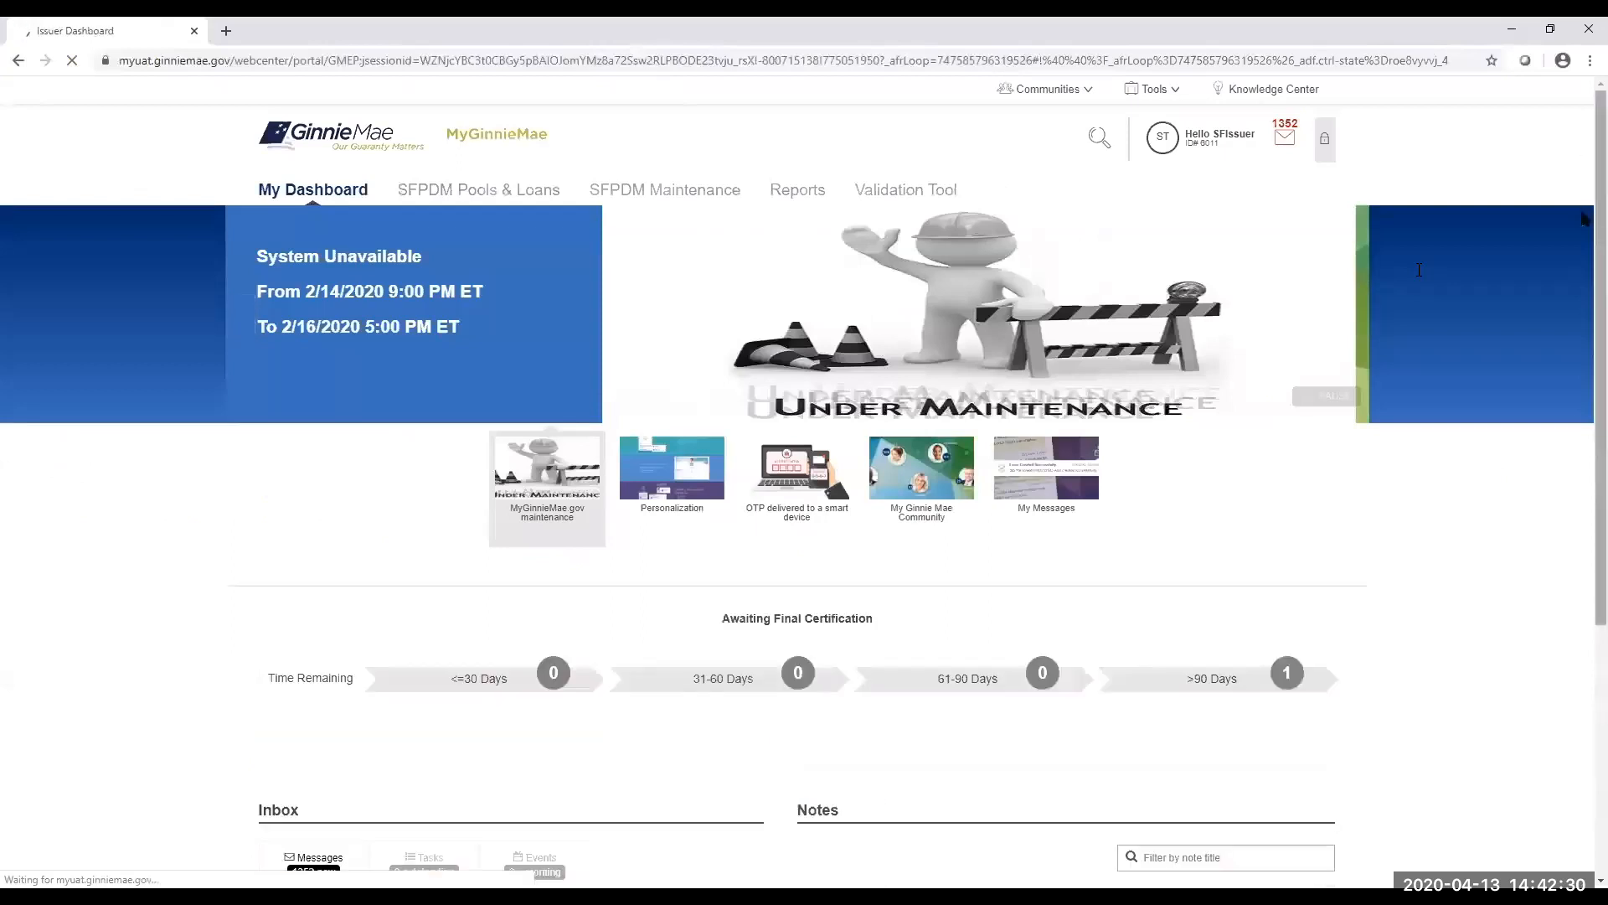
scroll(1586, 226, down, 4)
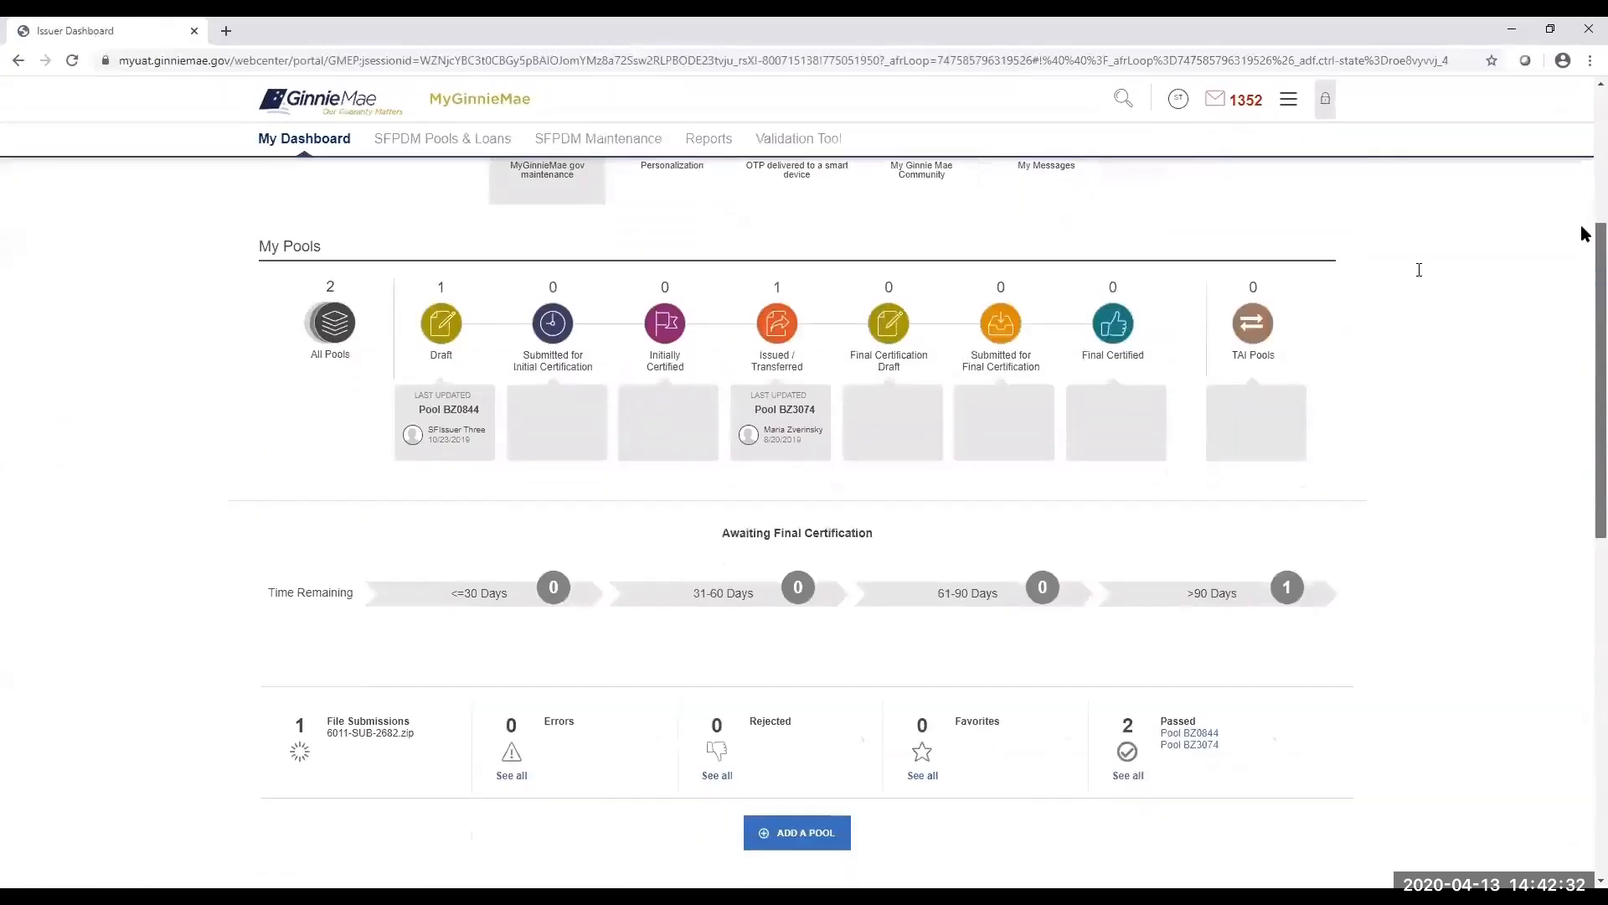
scroll(1586, 235, up, 4)
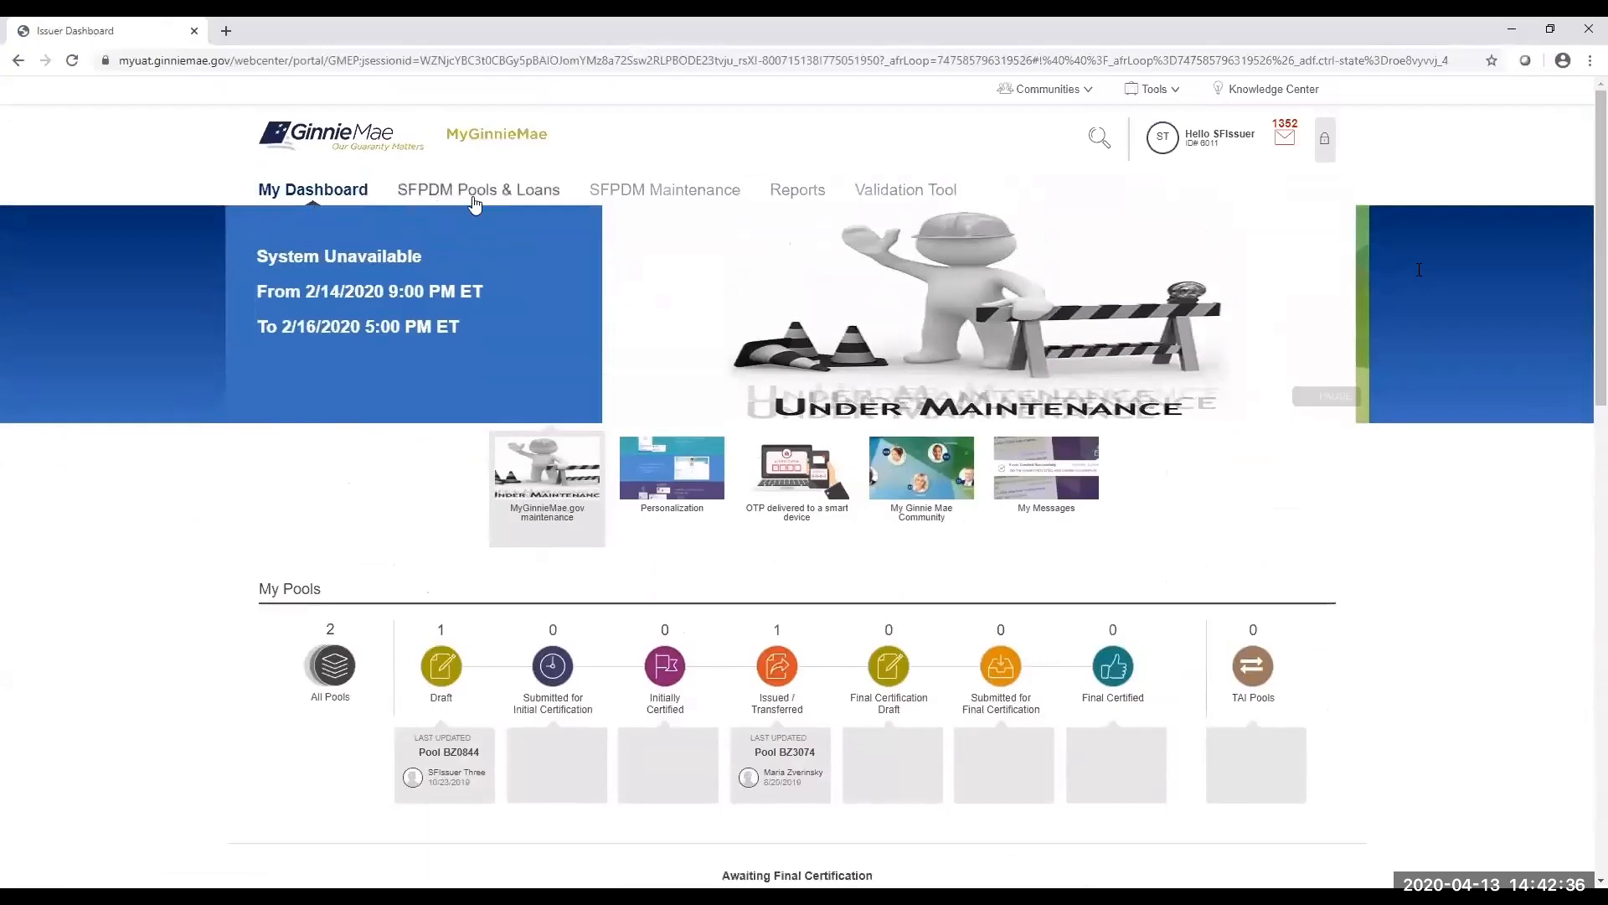
click(1209, 144)
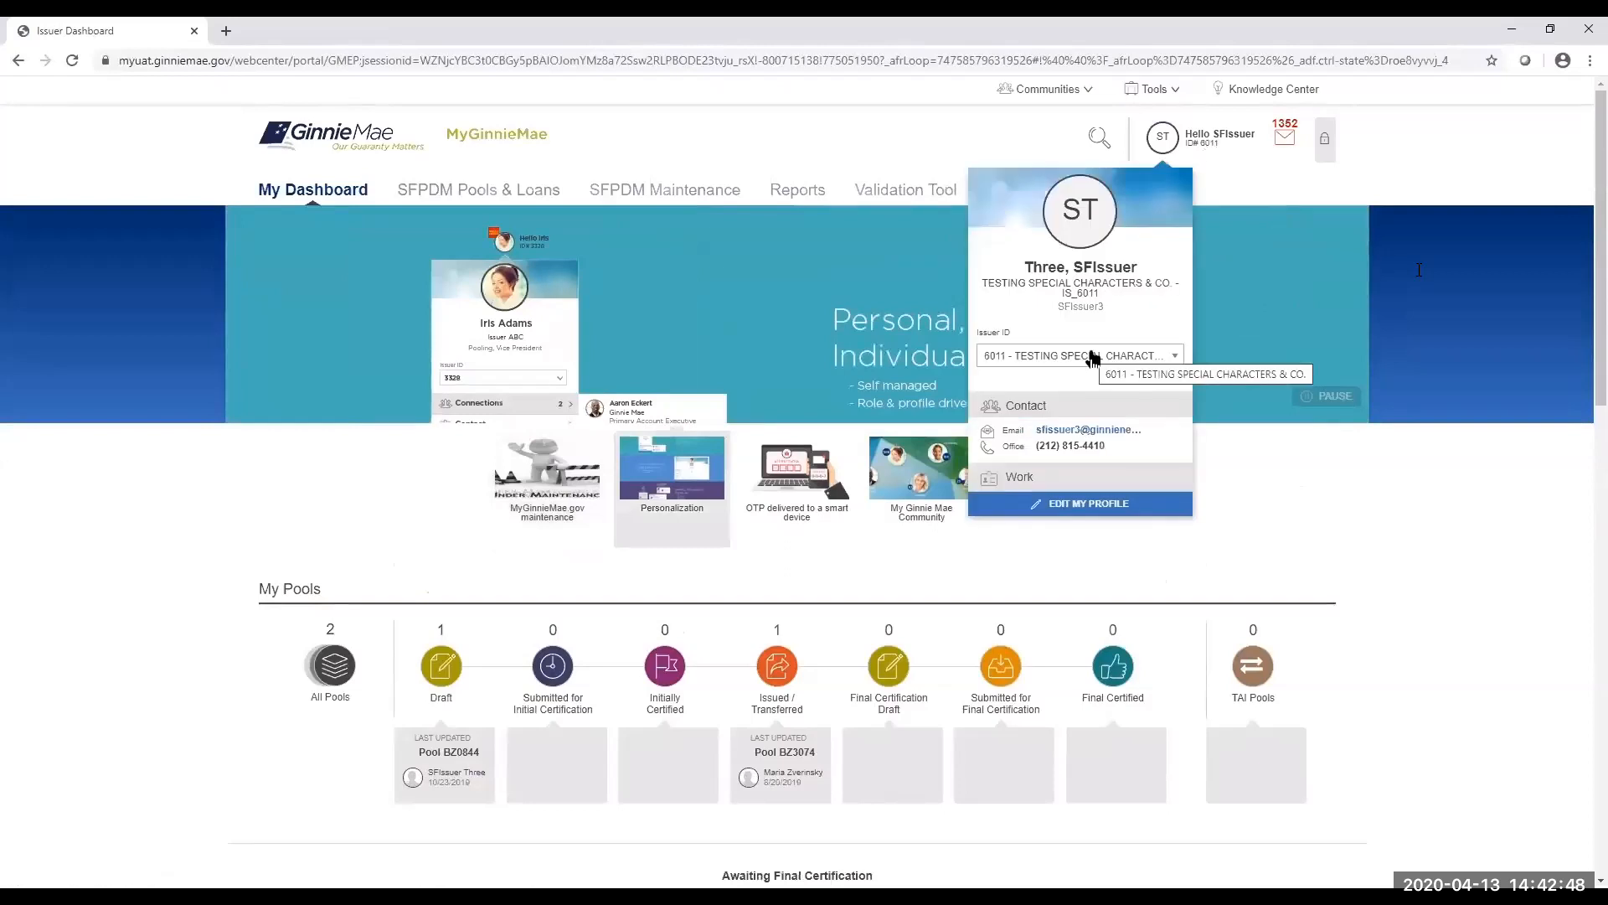
click(1093, 359)
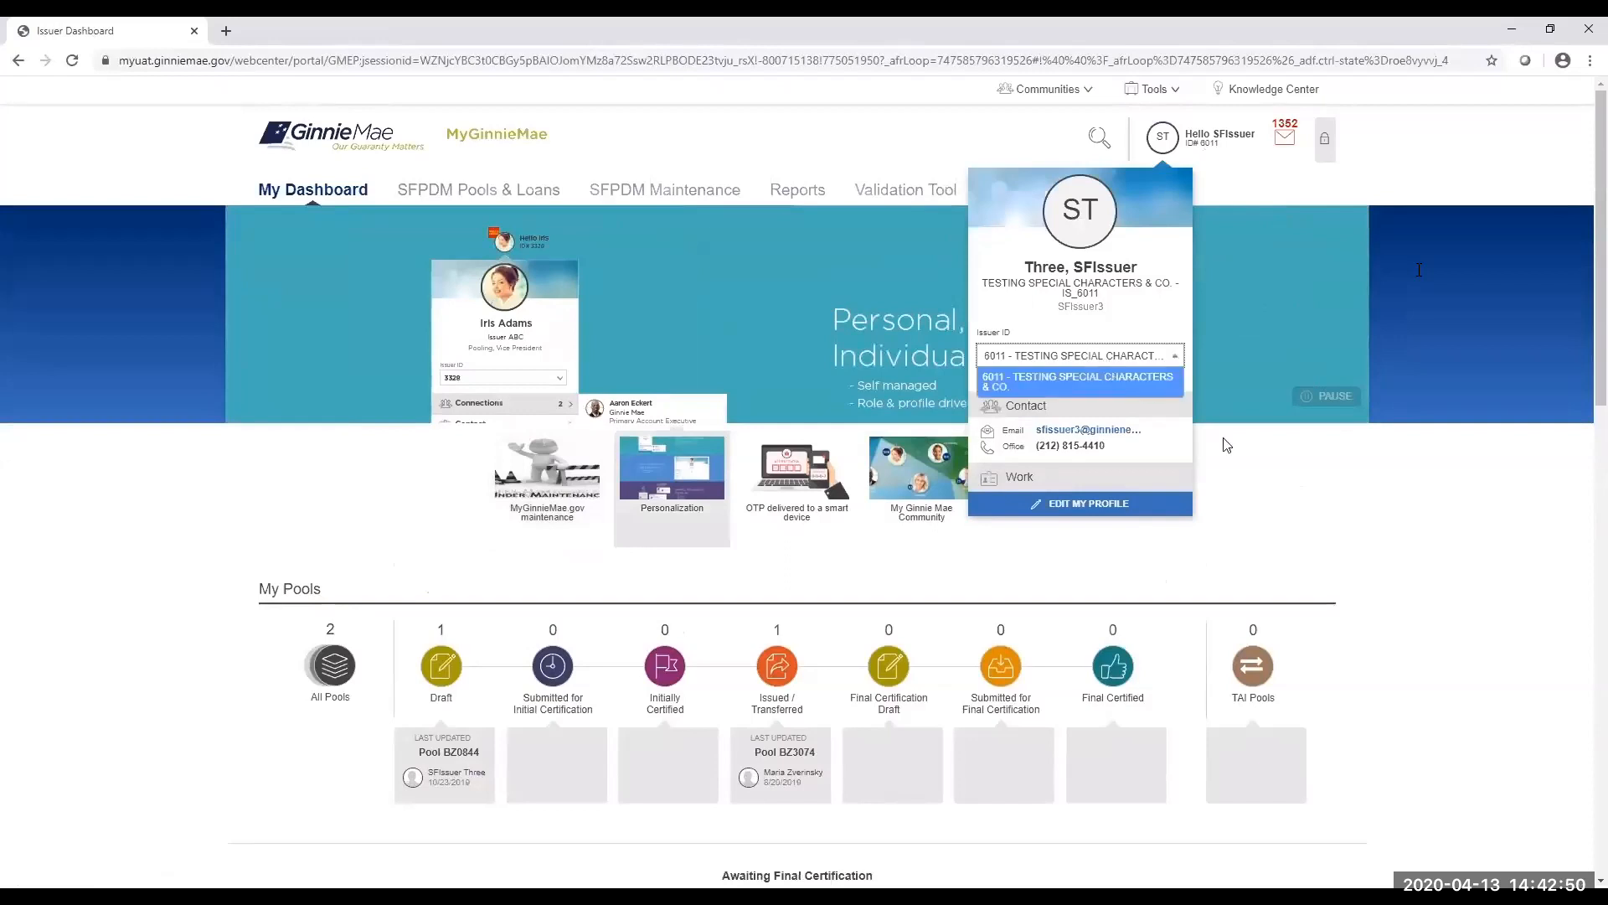
click(1223, 352)
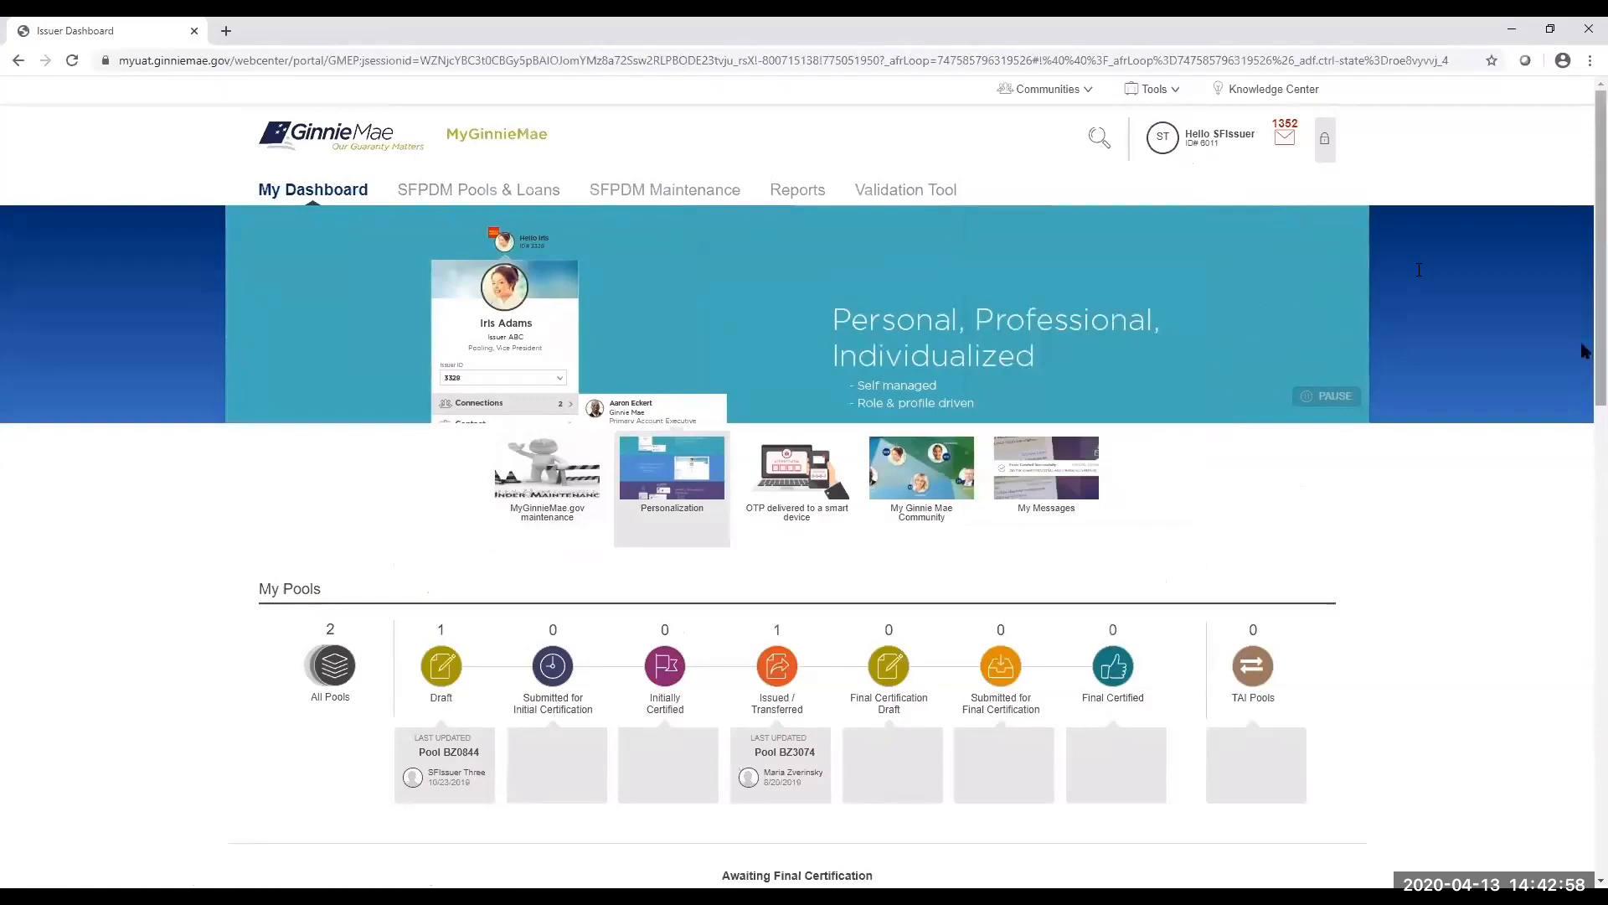
click(549, 497)
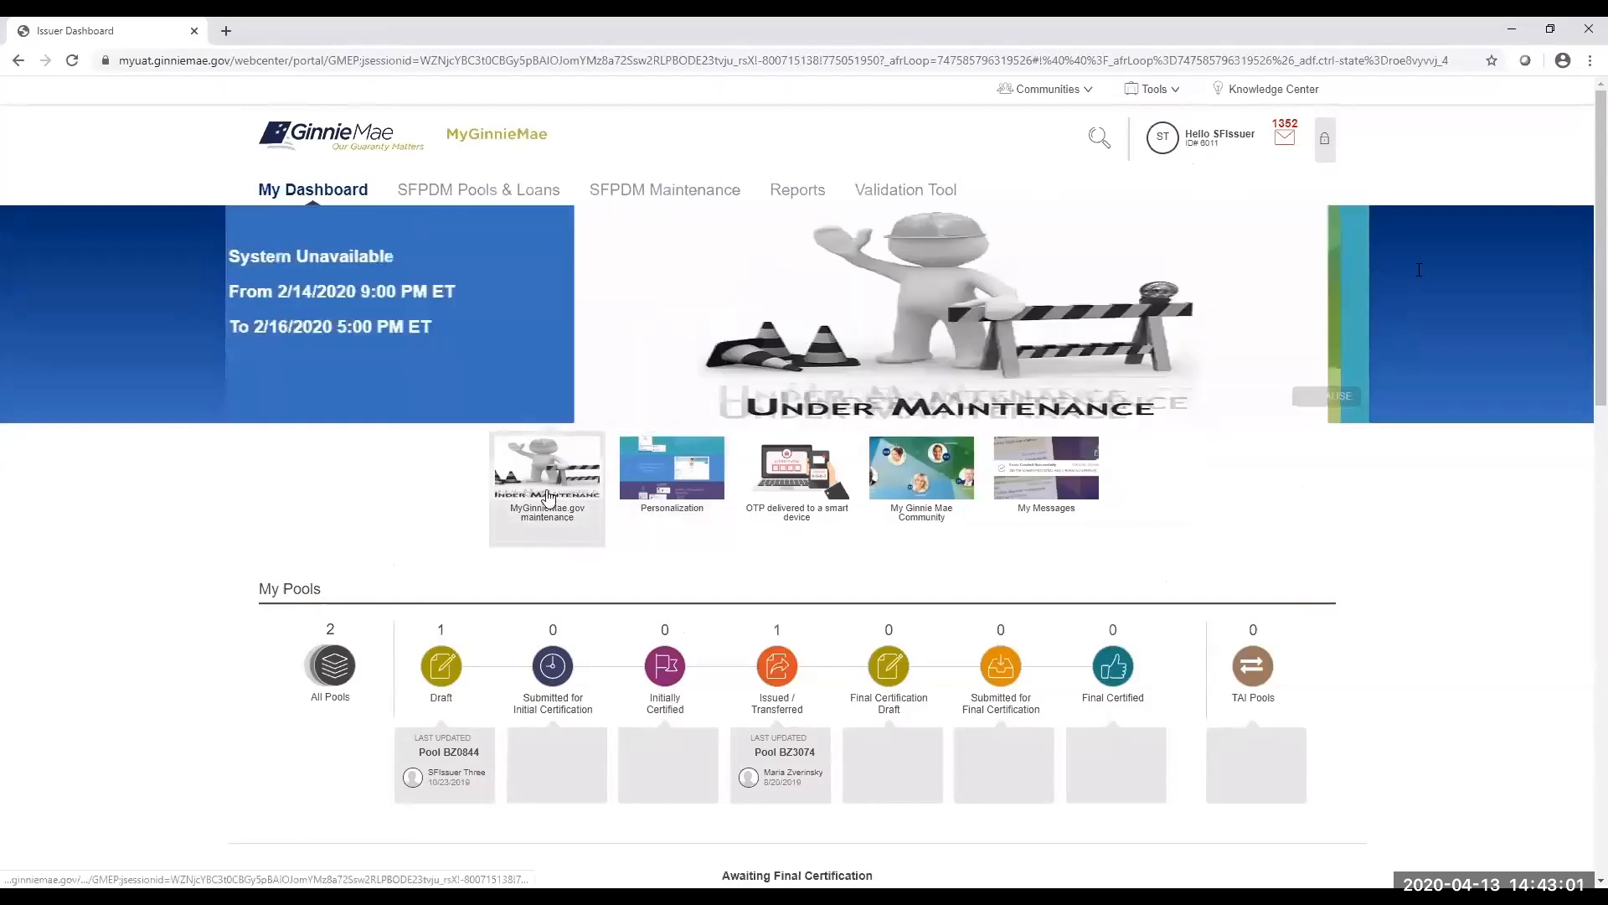
click(689, 494)
click(777, 492)
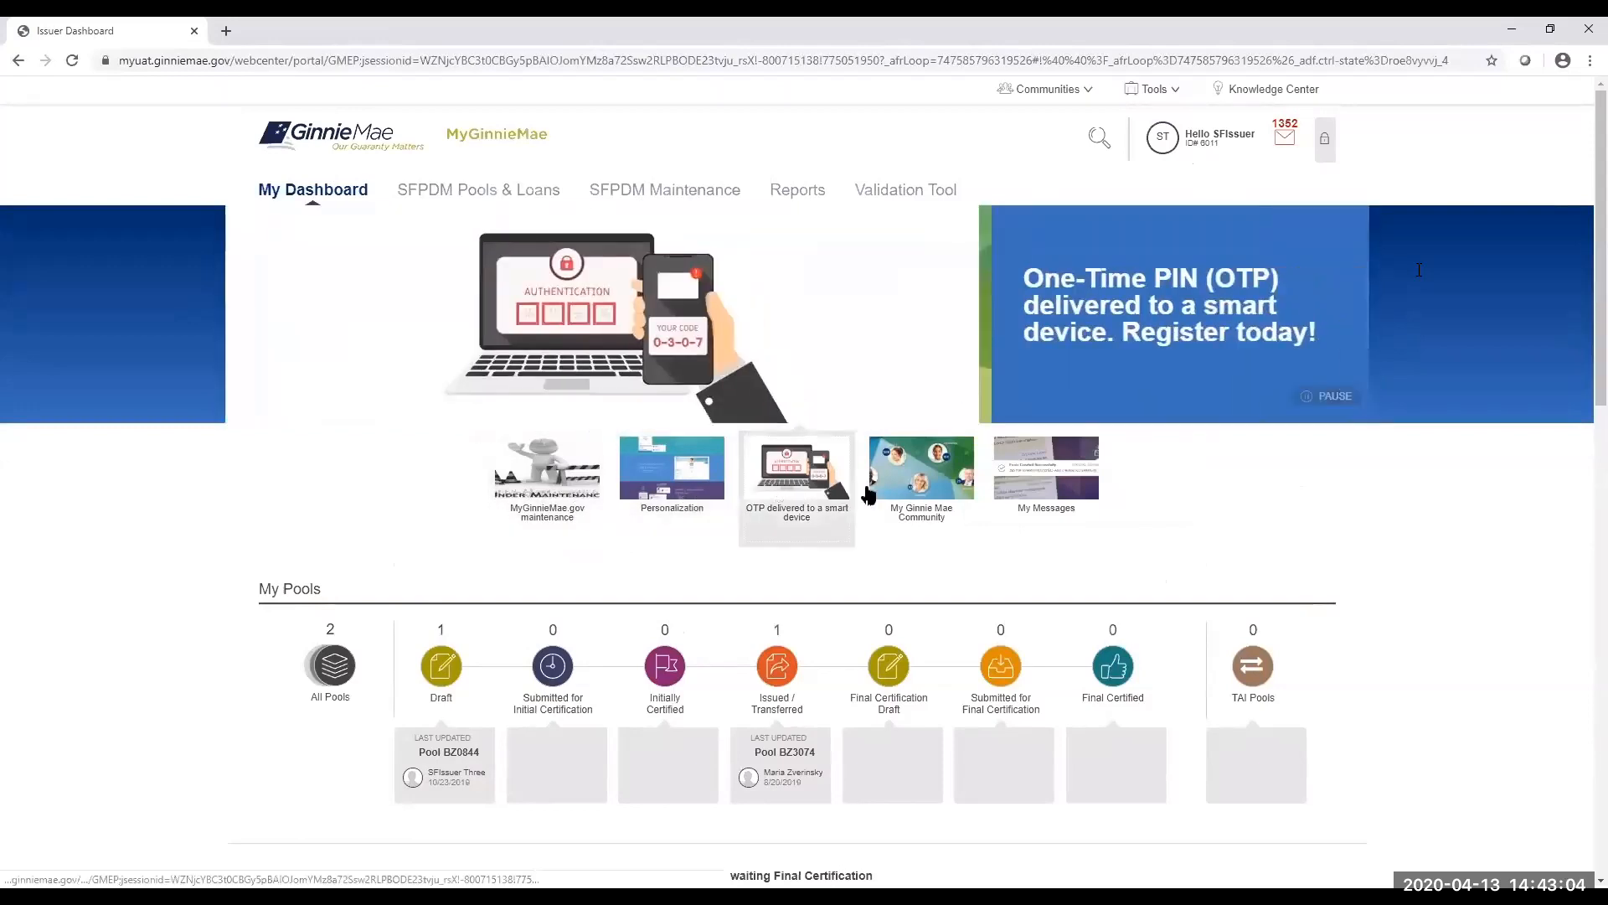
click(900, 494)
click(1039, 486)
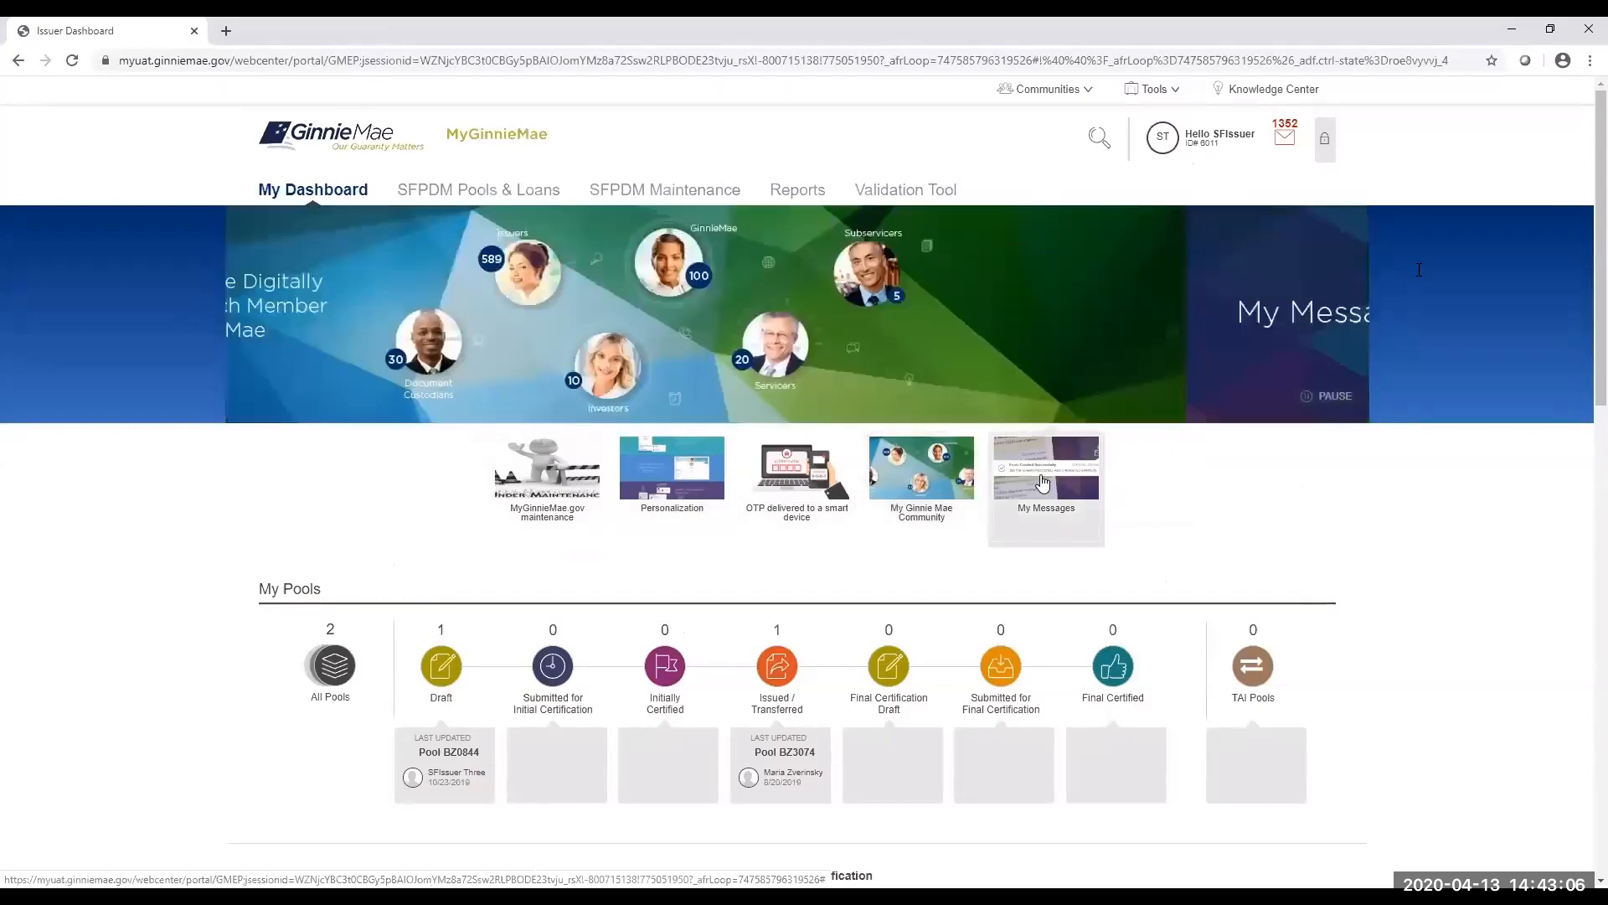
click(558, 496)
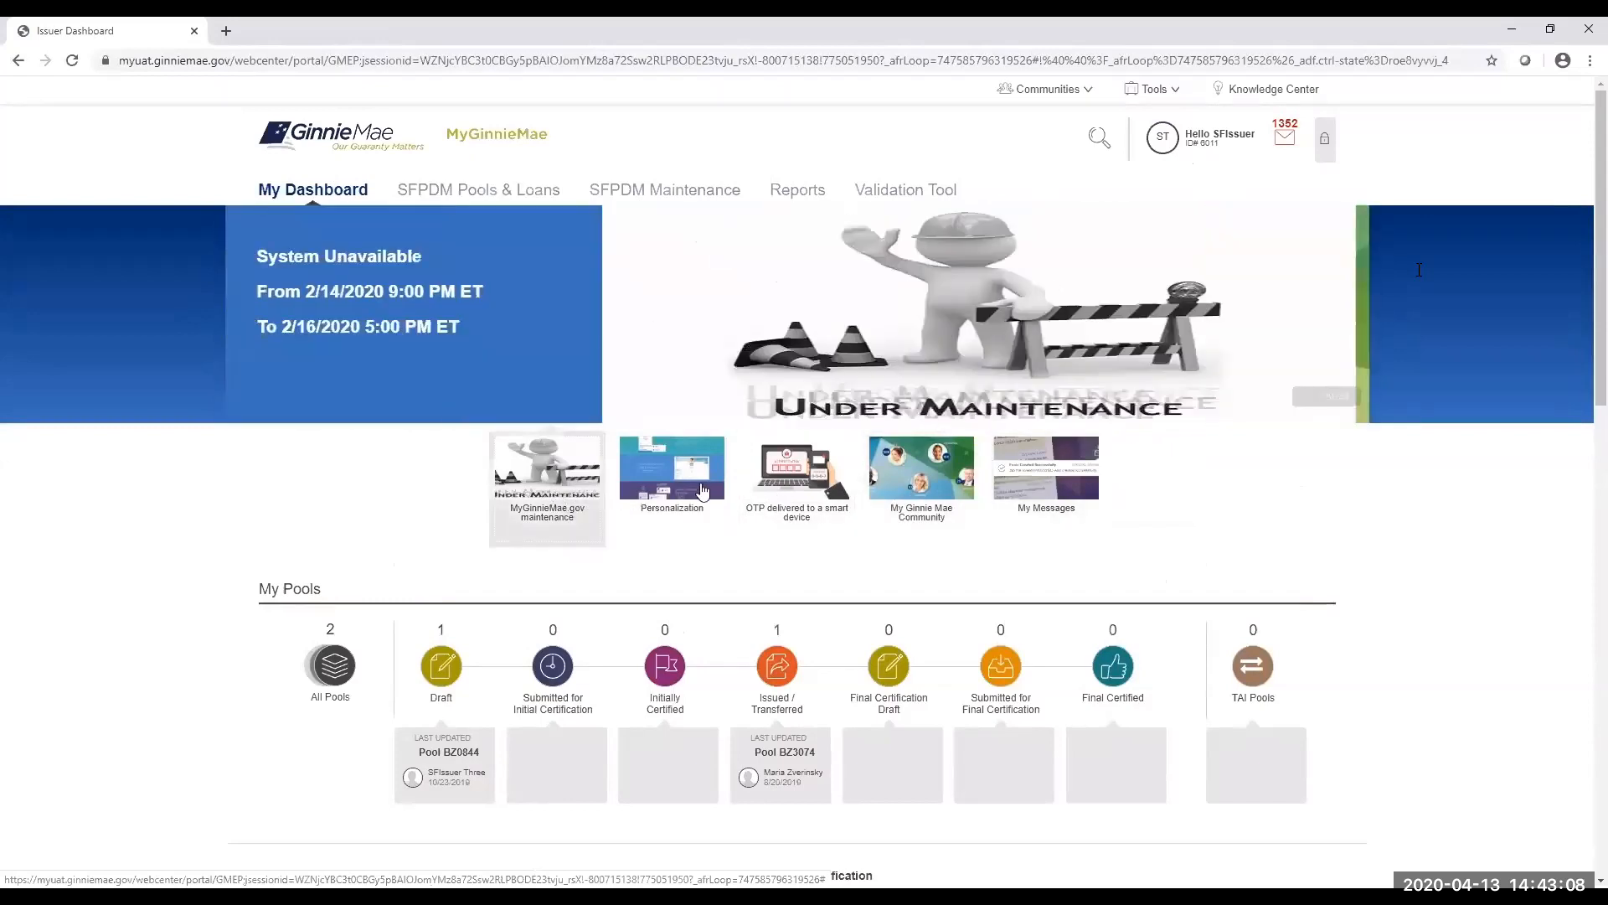
click(768, 488)
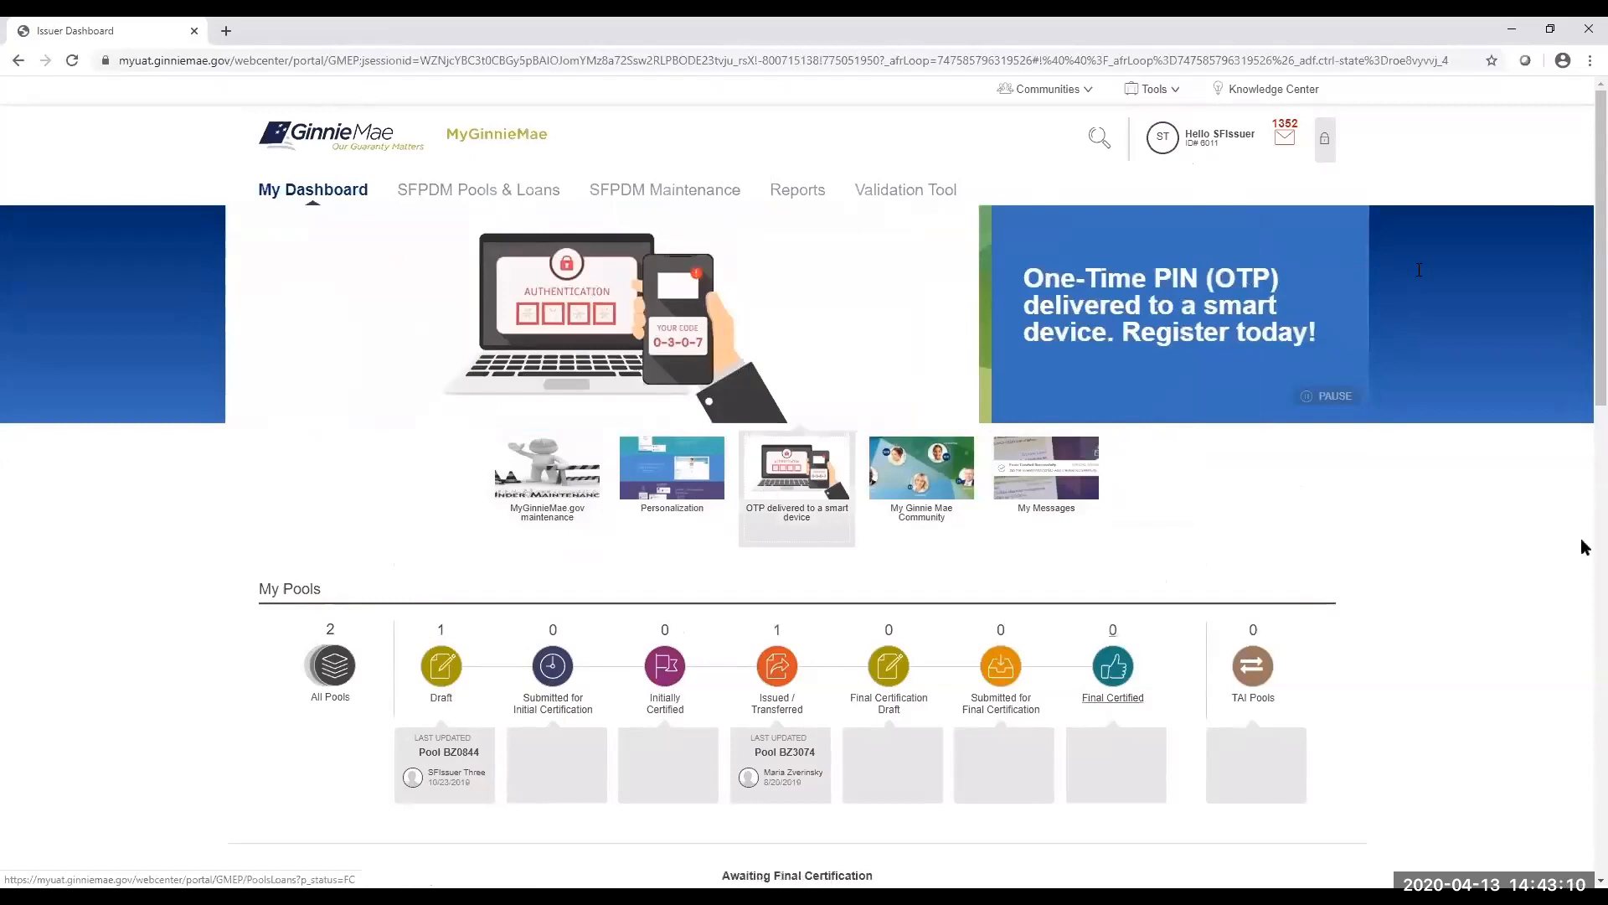
drag(1584, 377, 1584, 854)
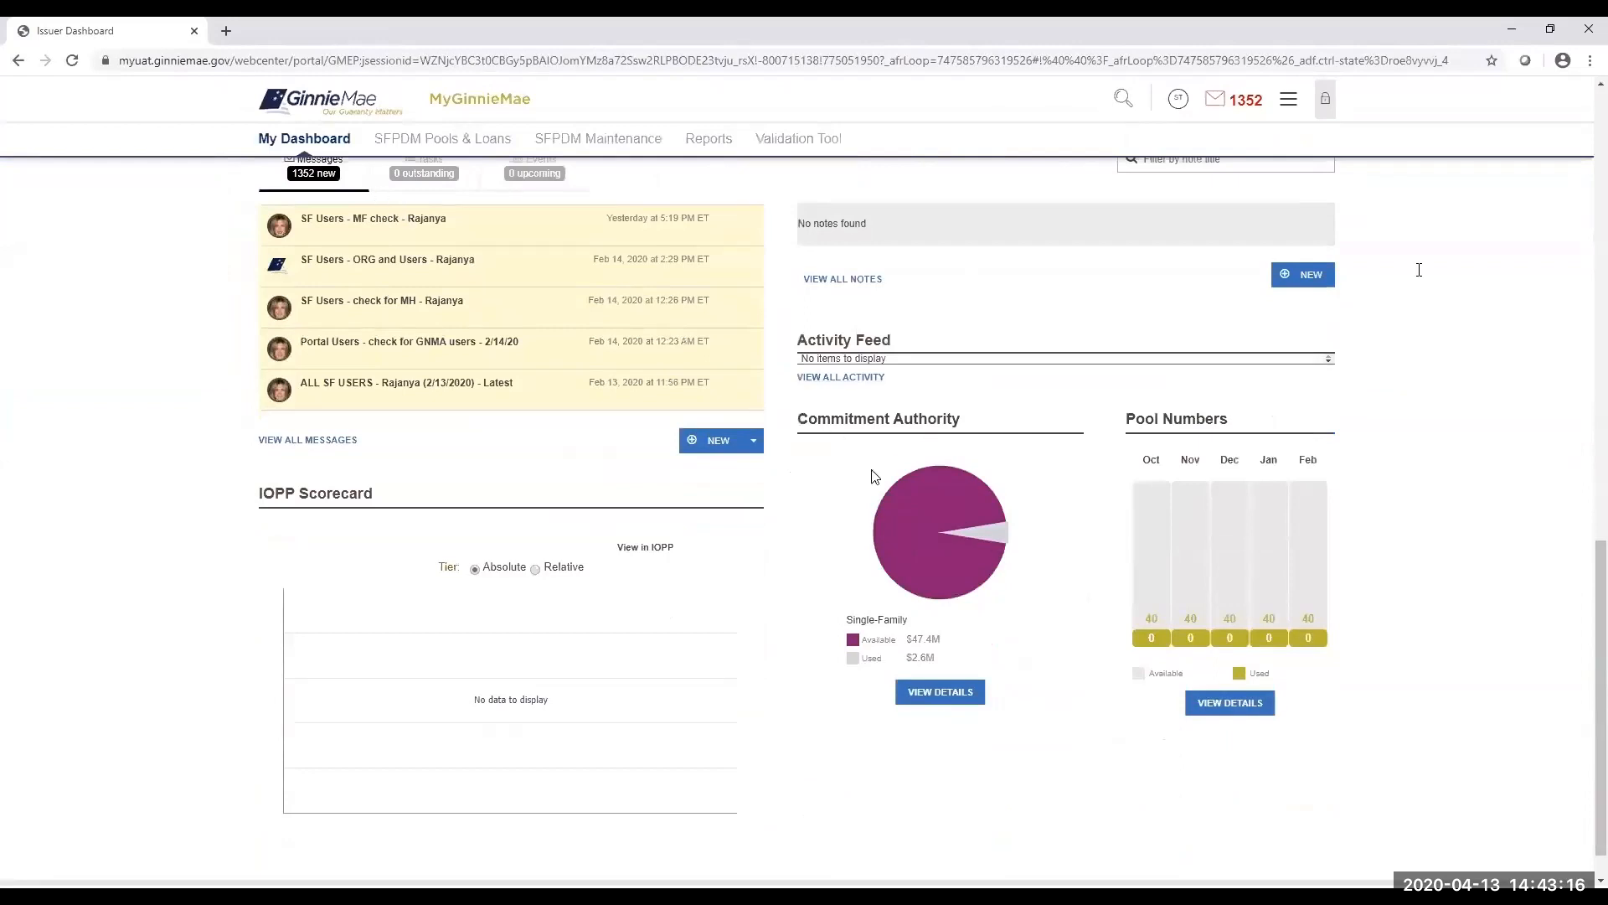
drag(1581, 561, 1584, 113)
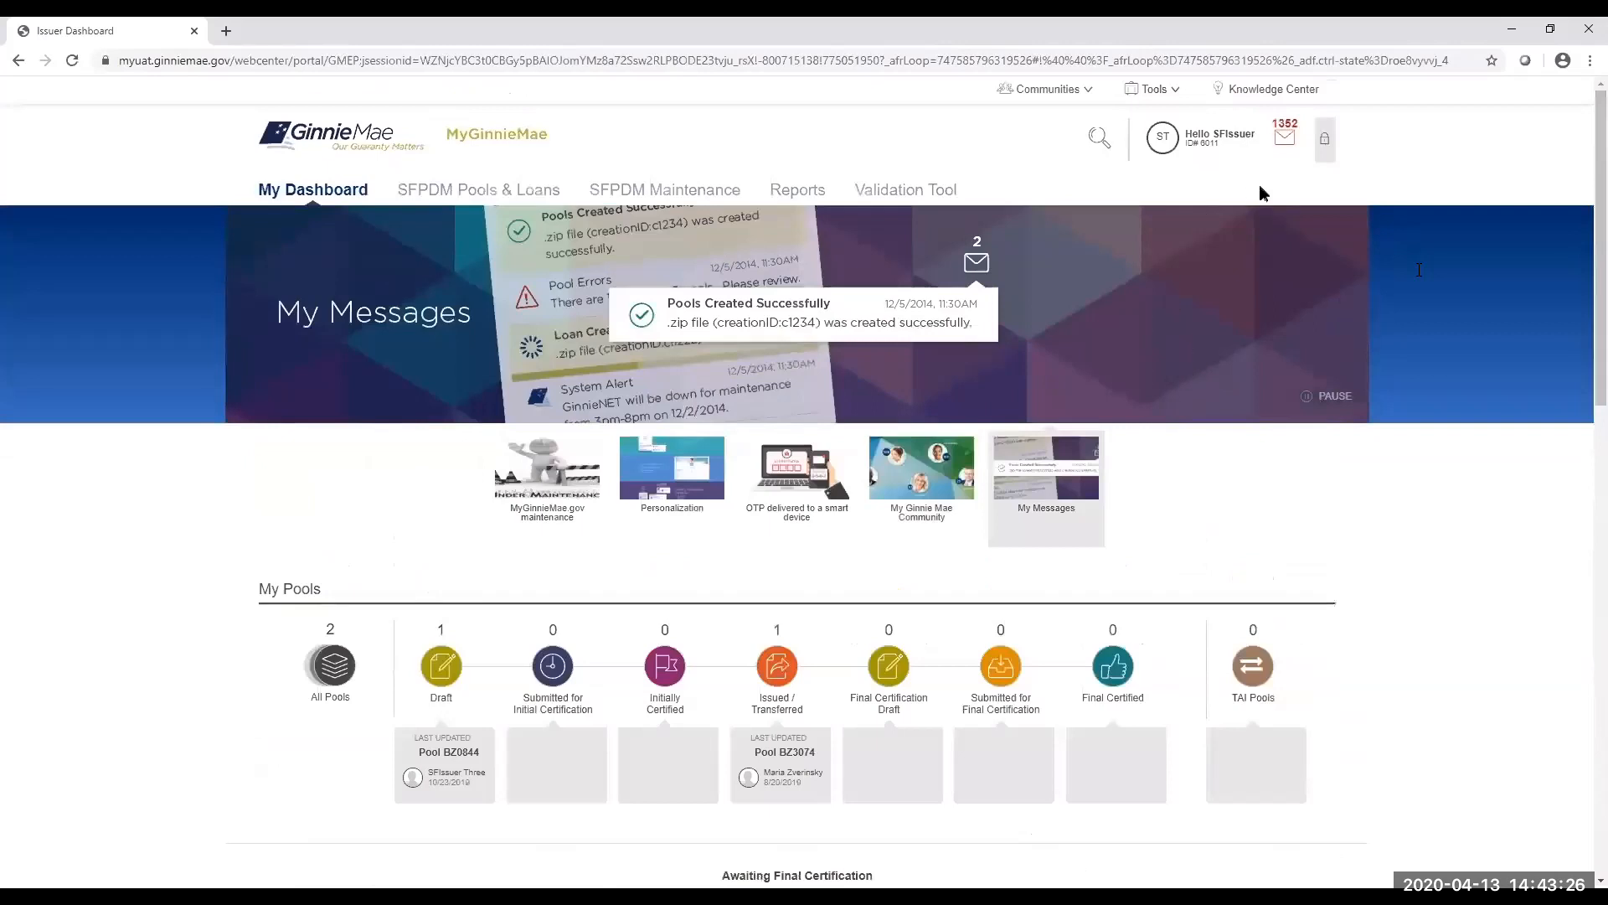
Open GinnieNET from Tools, close its logon tab, and advance to the Customer Support slide.
click(1172, 94)
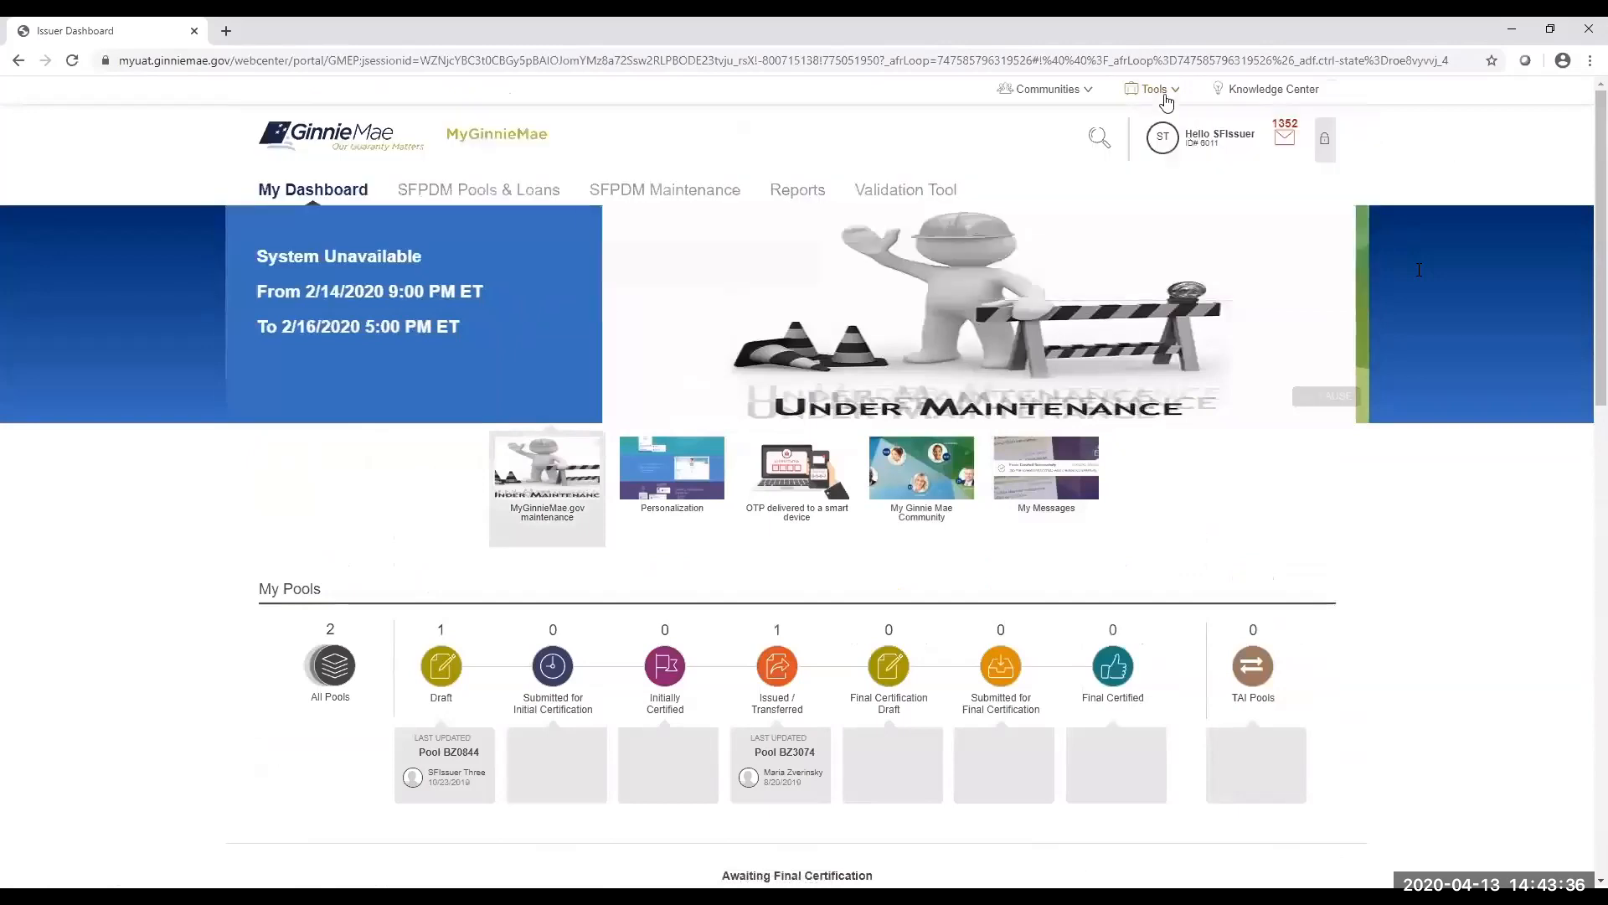
mouse_move(1169, 94)
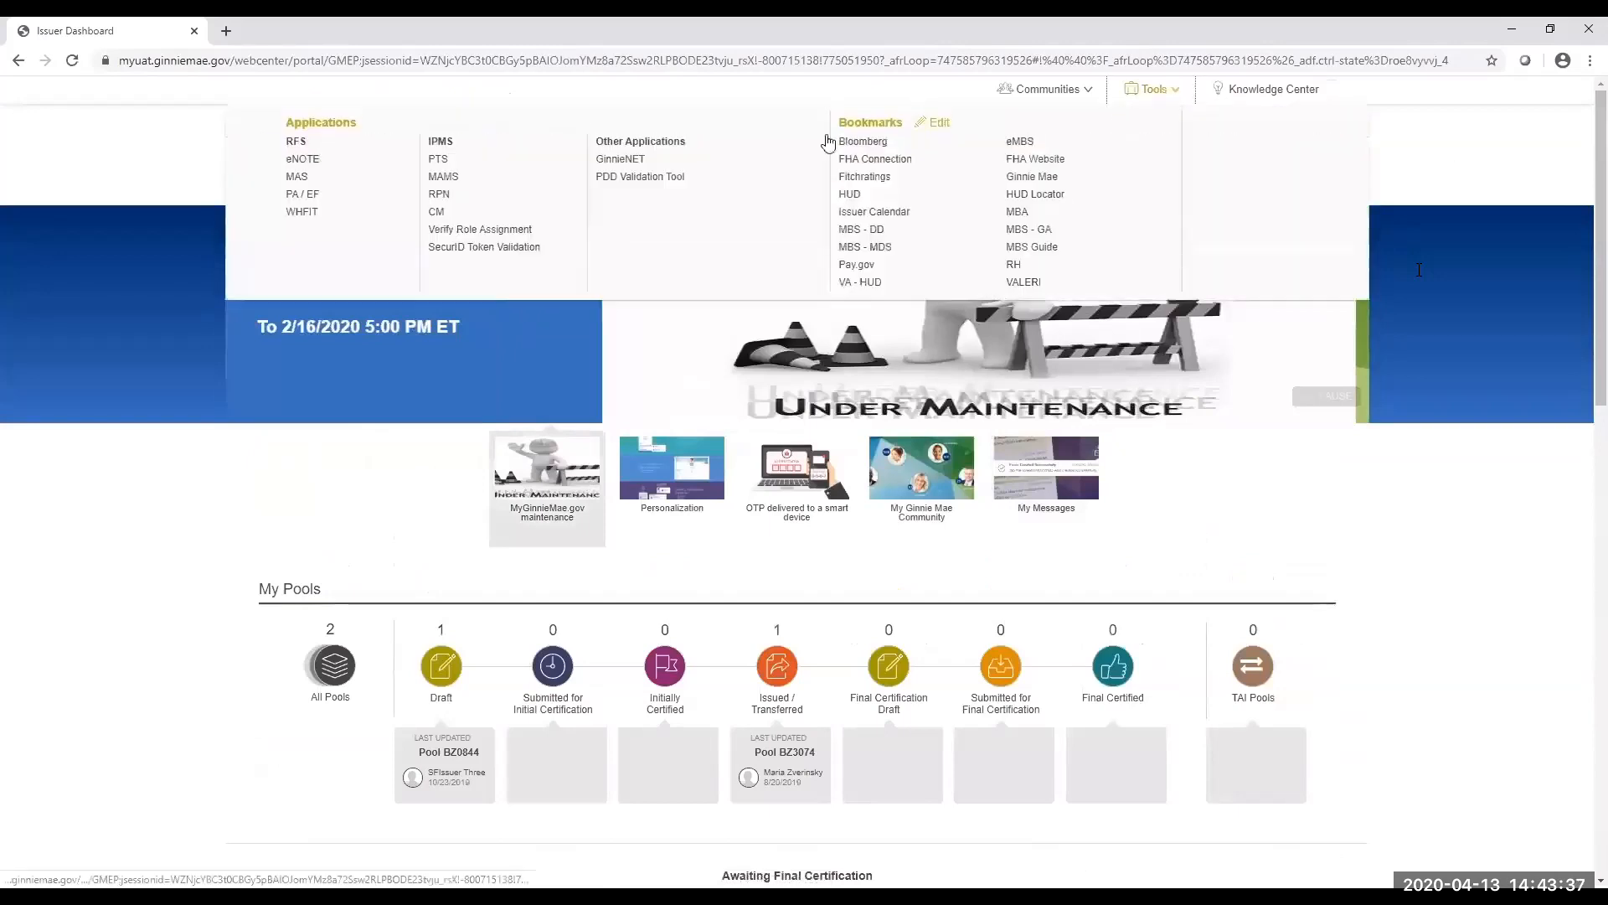
click(620, 161)
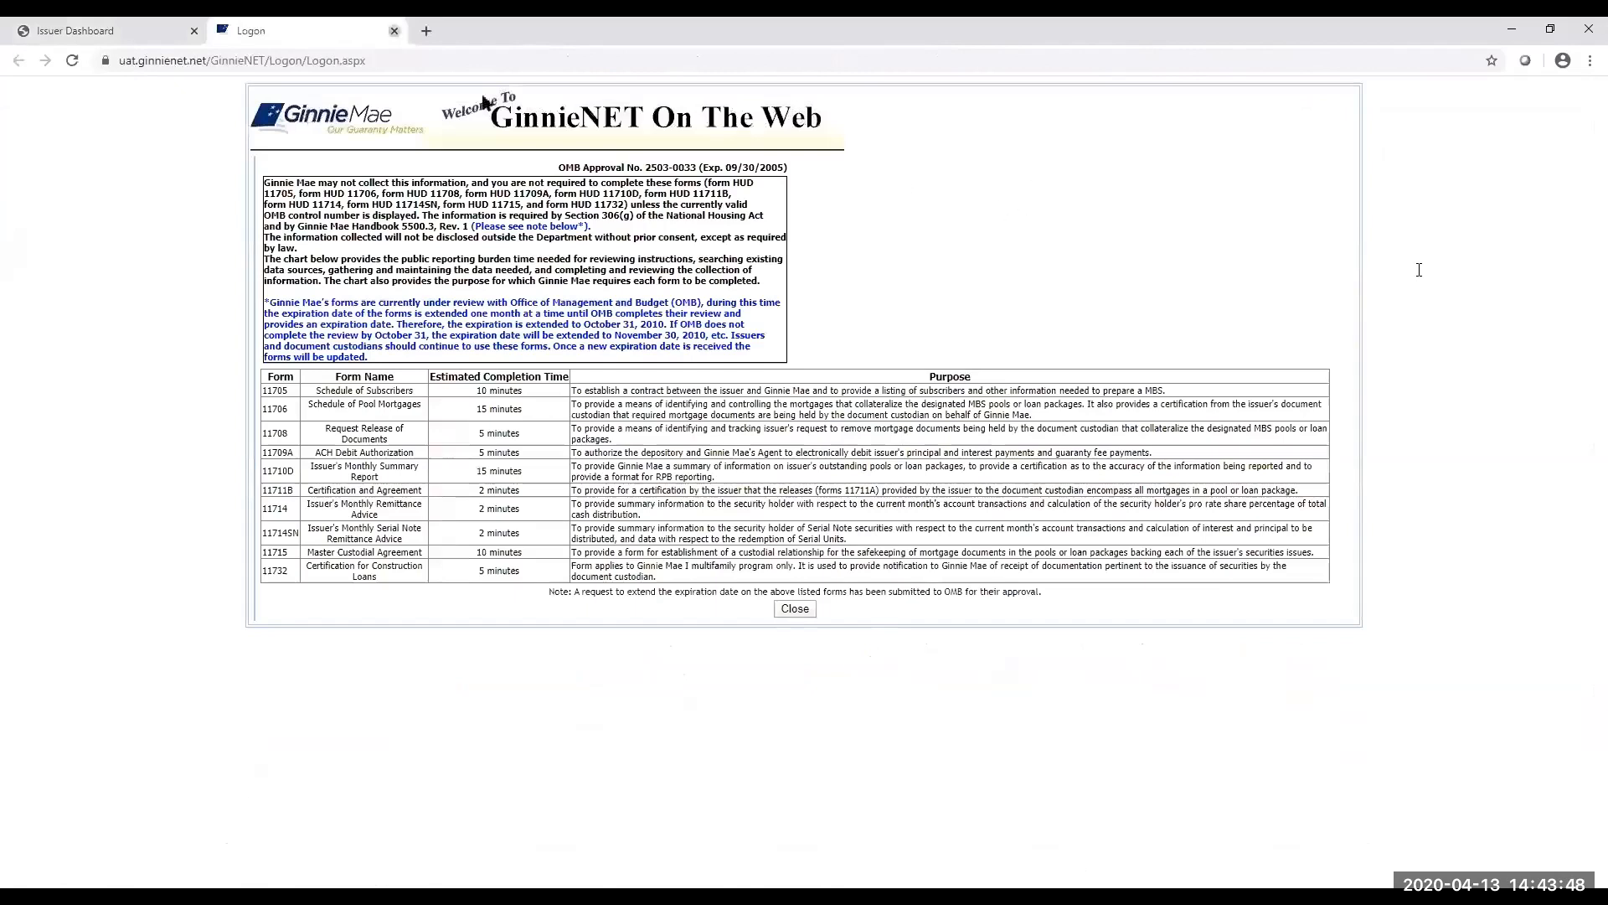
key(ctrl+w)
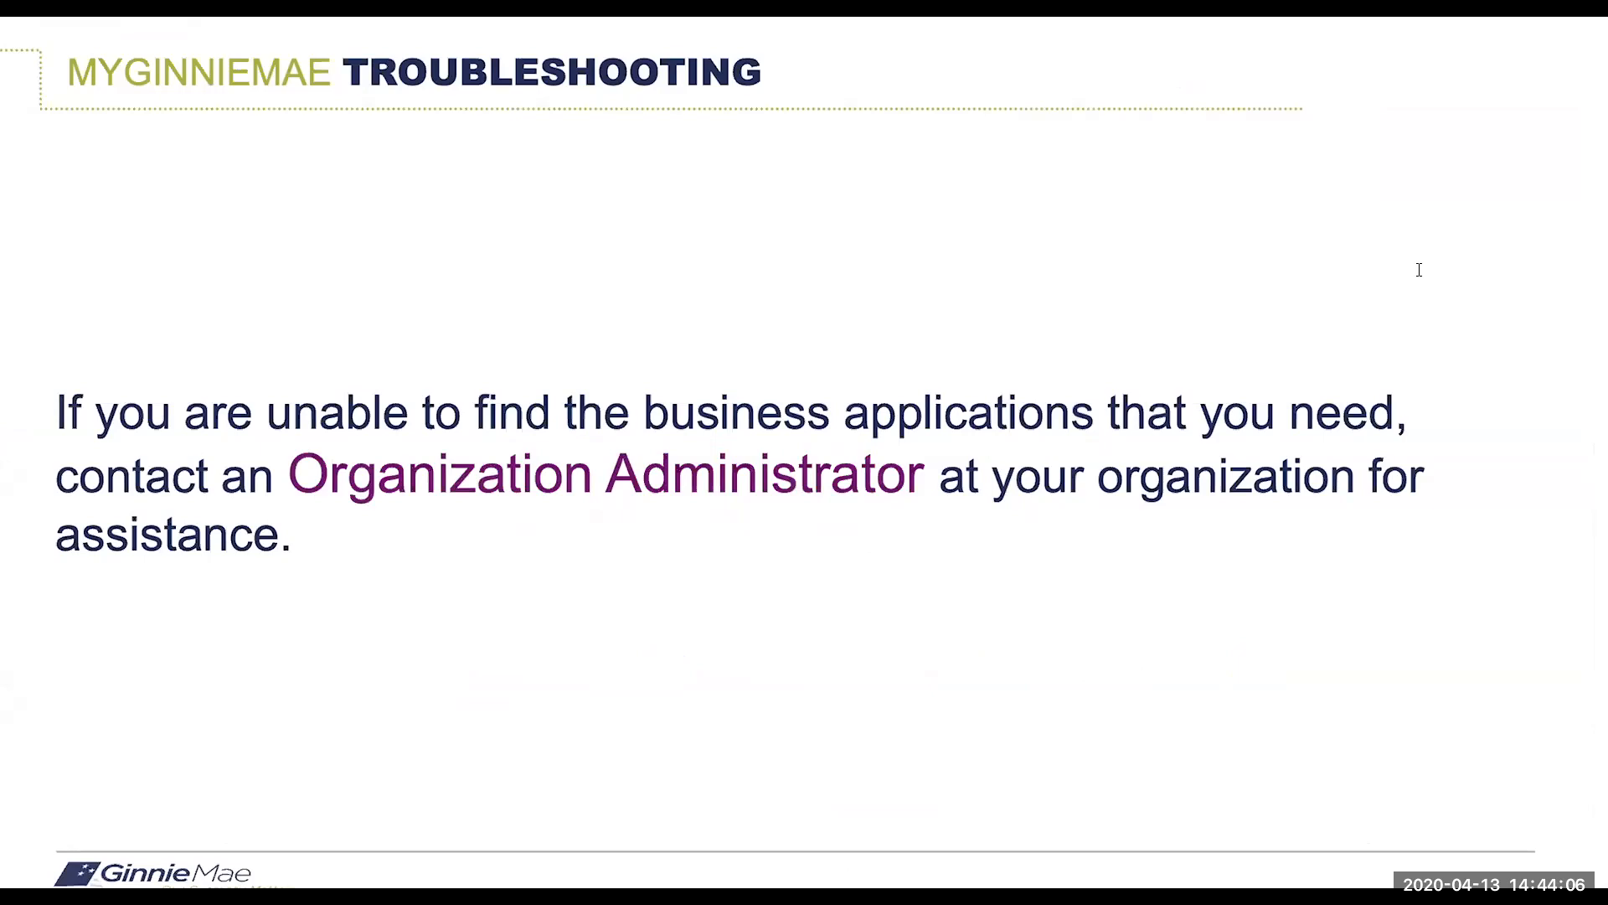
key(Right)
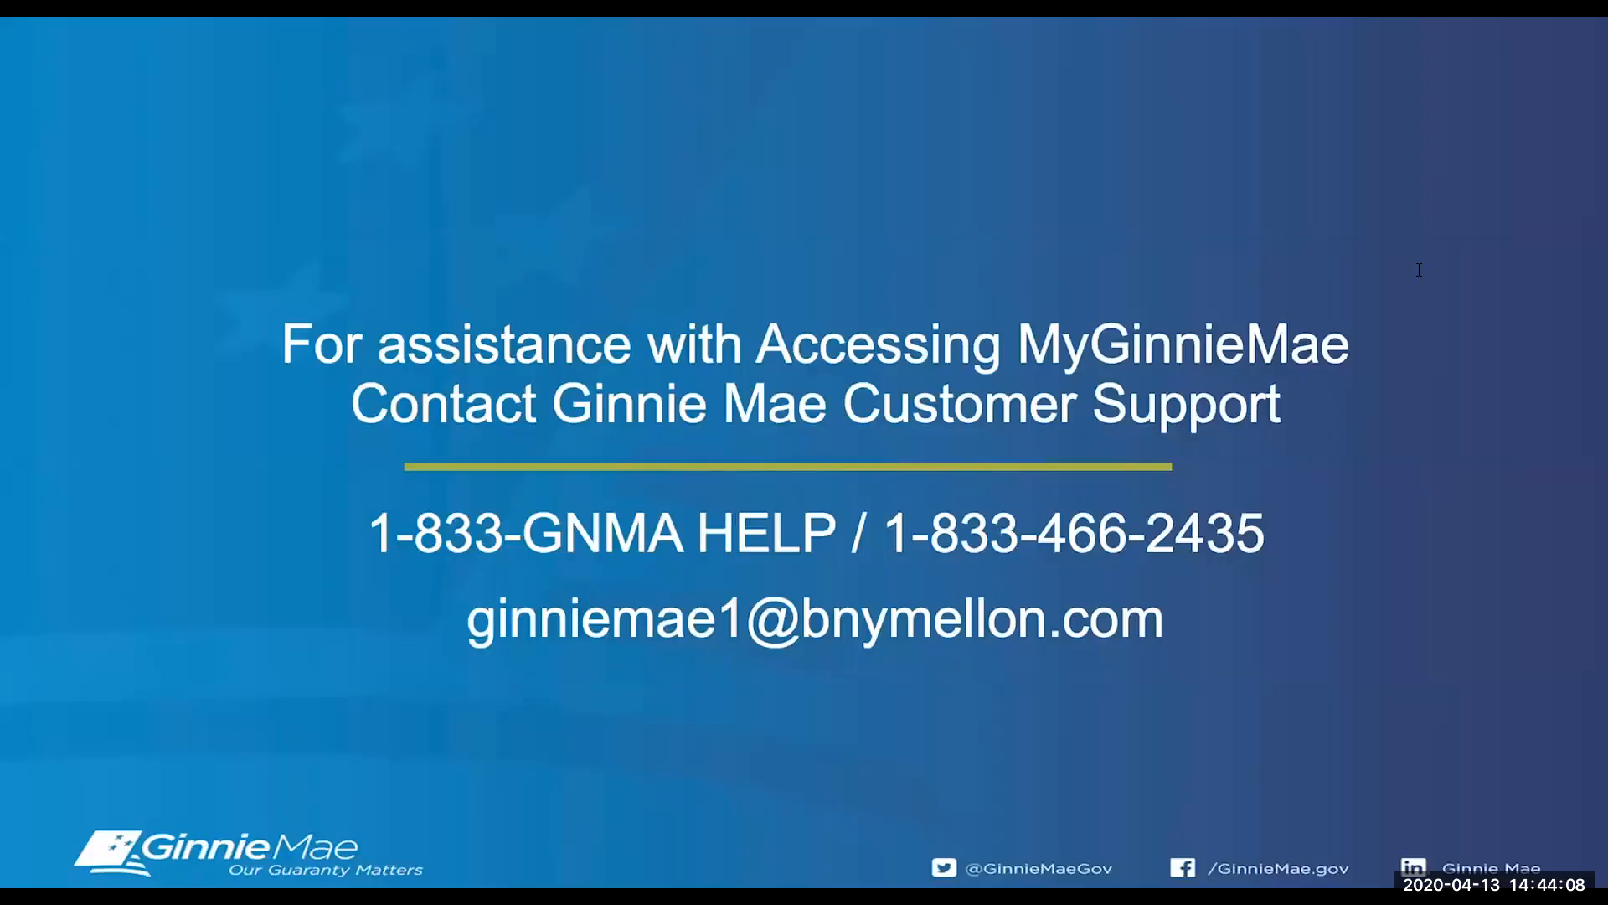
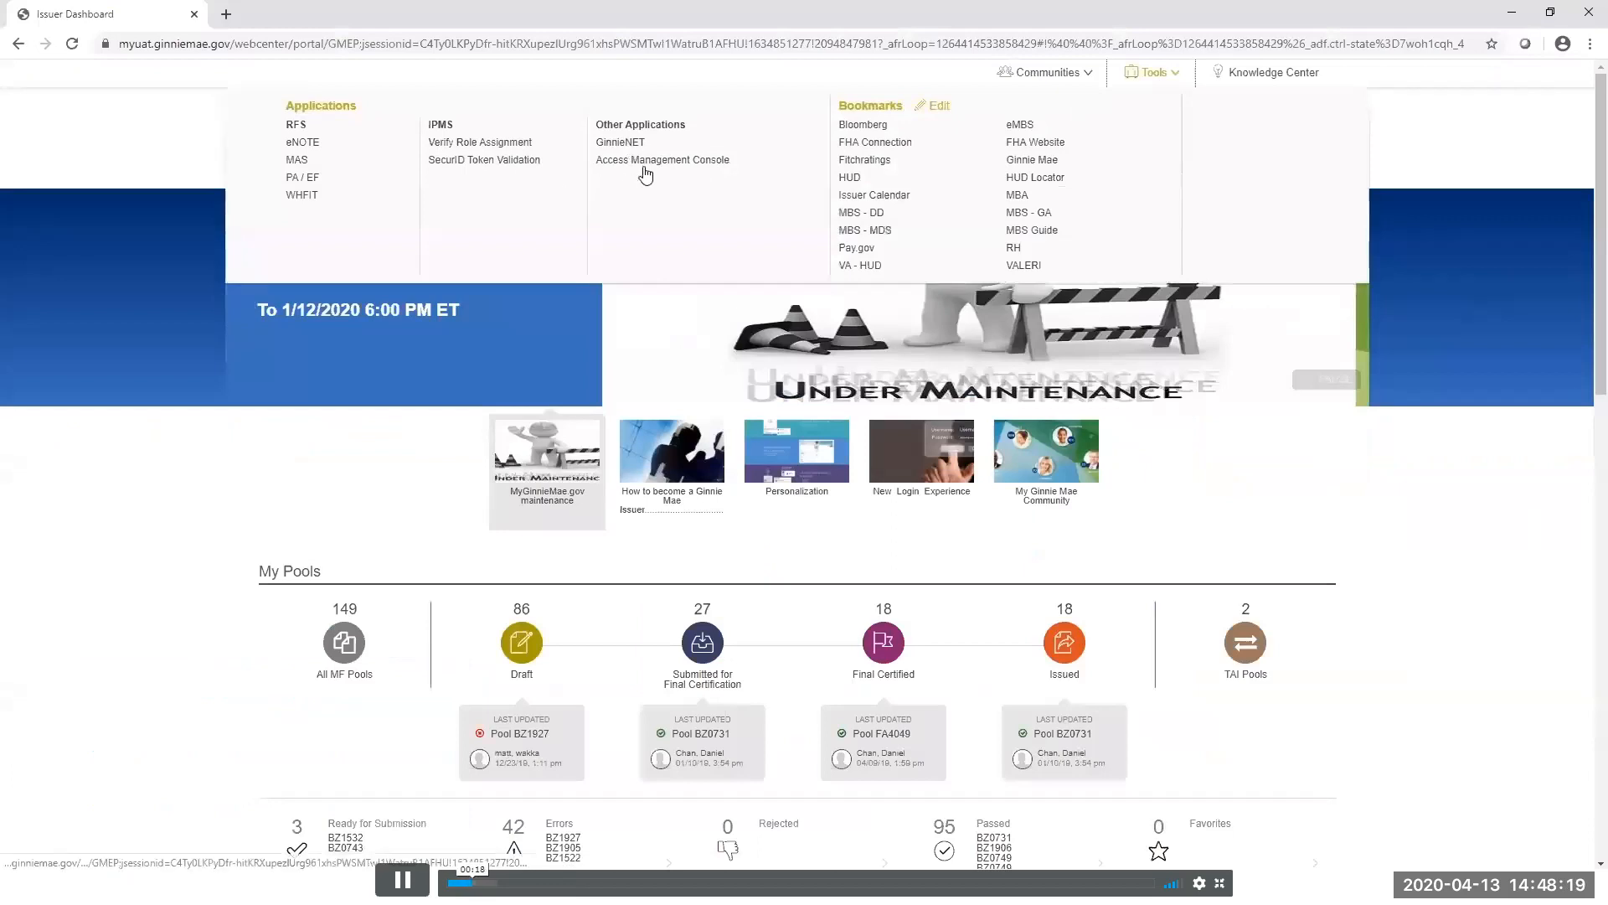
Open the Access Management Console in the current window, accepting the warning.
click(687, 160)
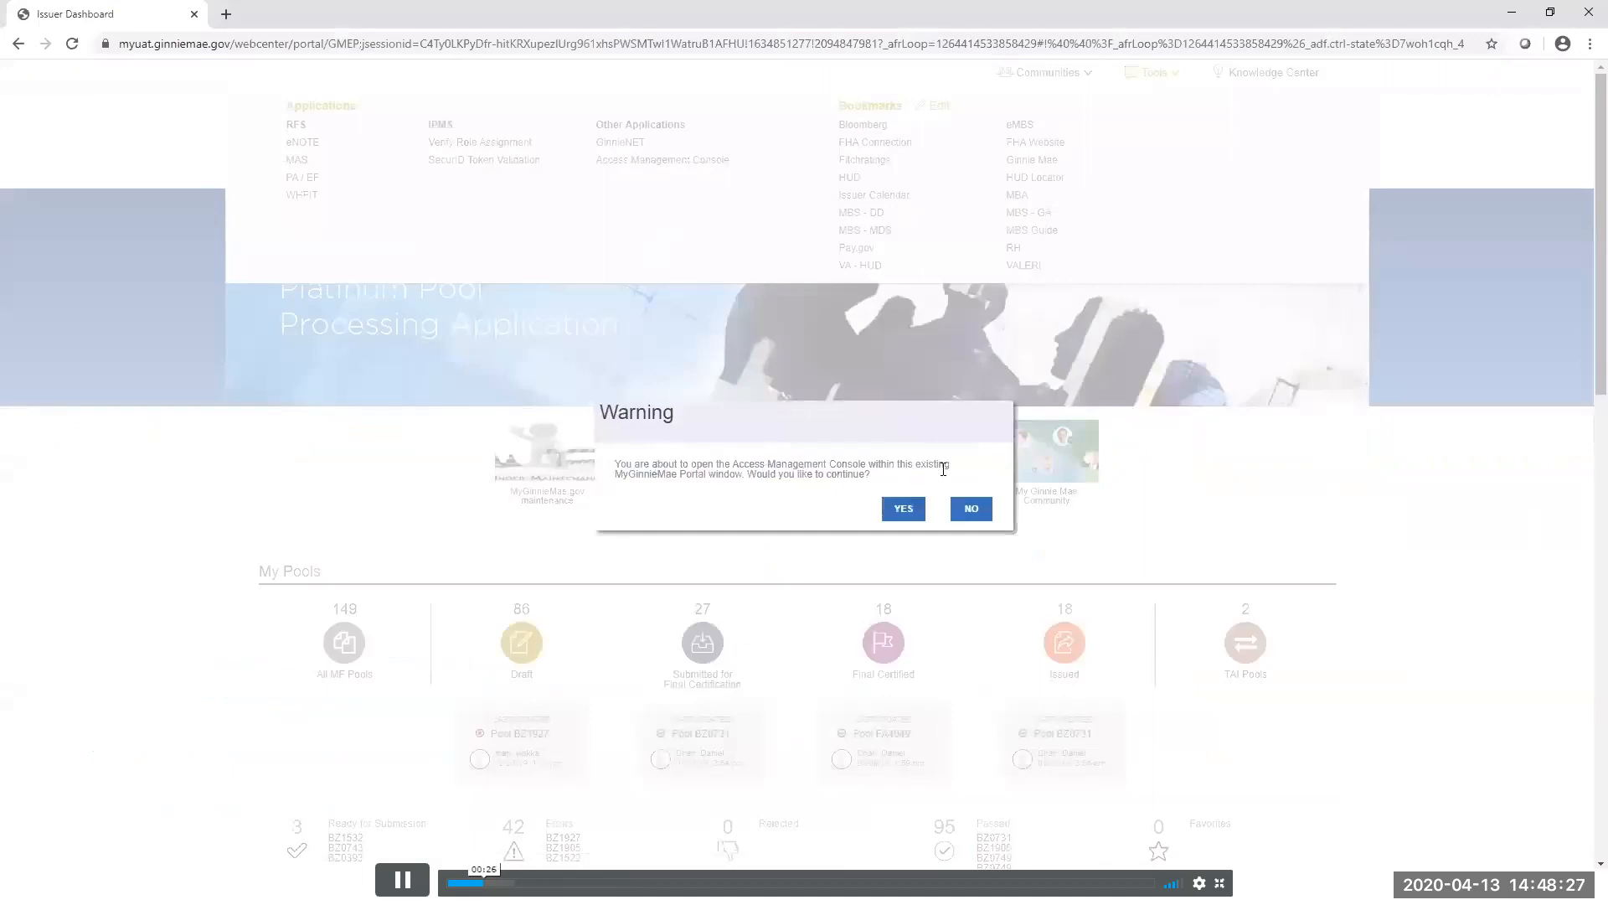
click(907, 511)
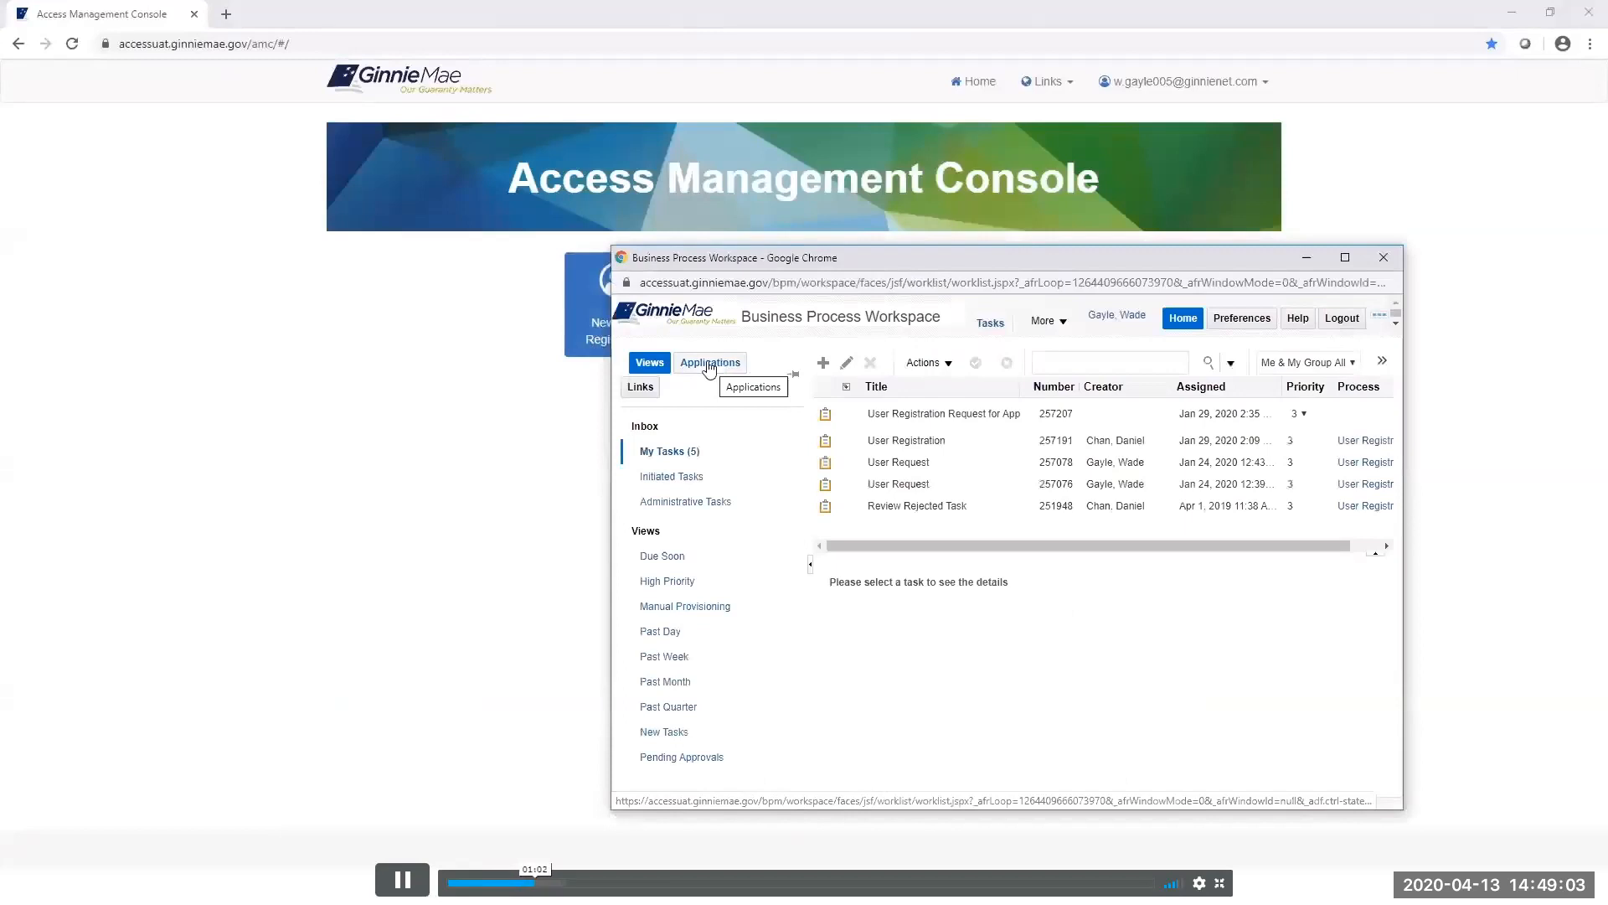
Start a User Registration request from Applications and maximize the blank User Request form.
click(708, 365)
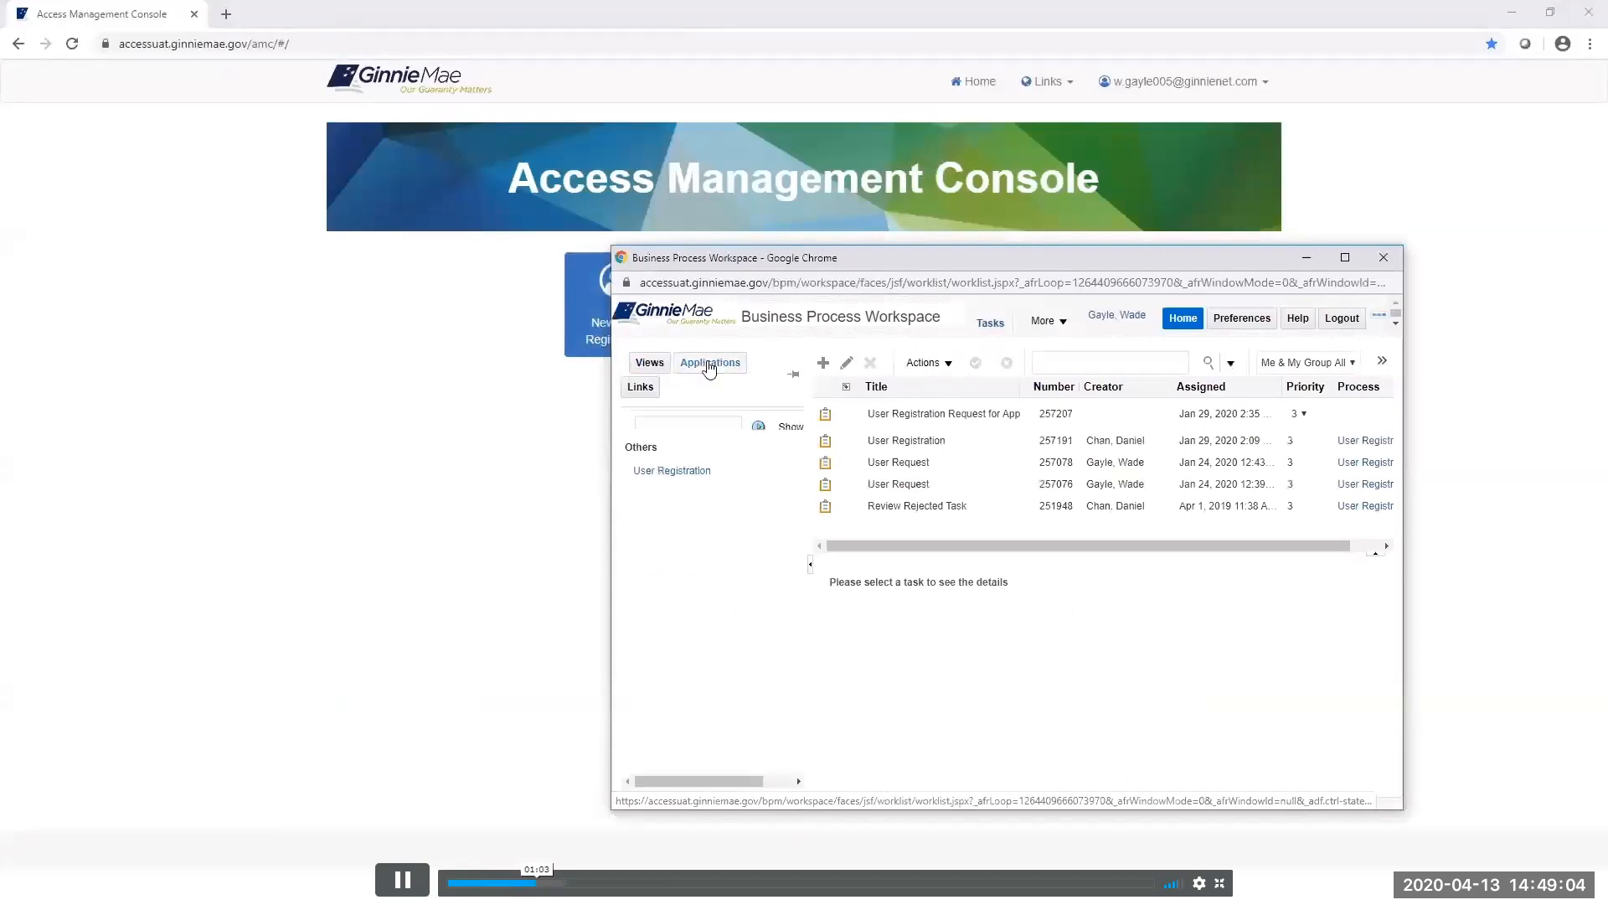
click(679, 471)
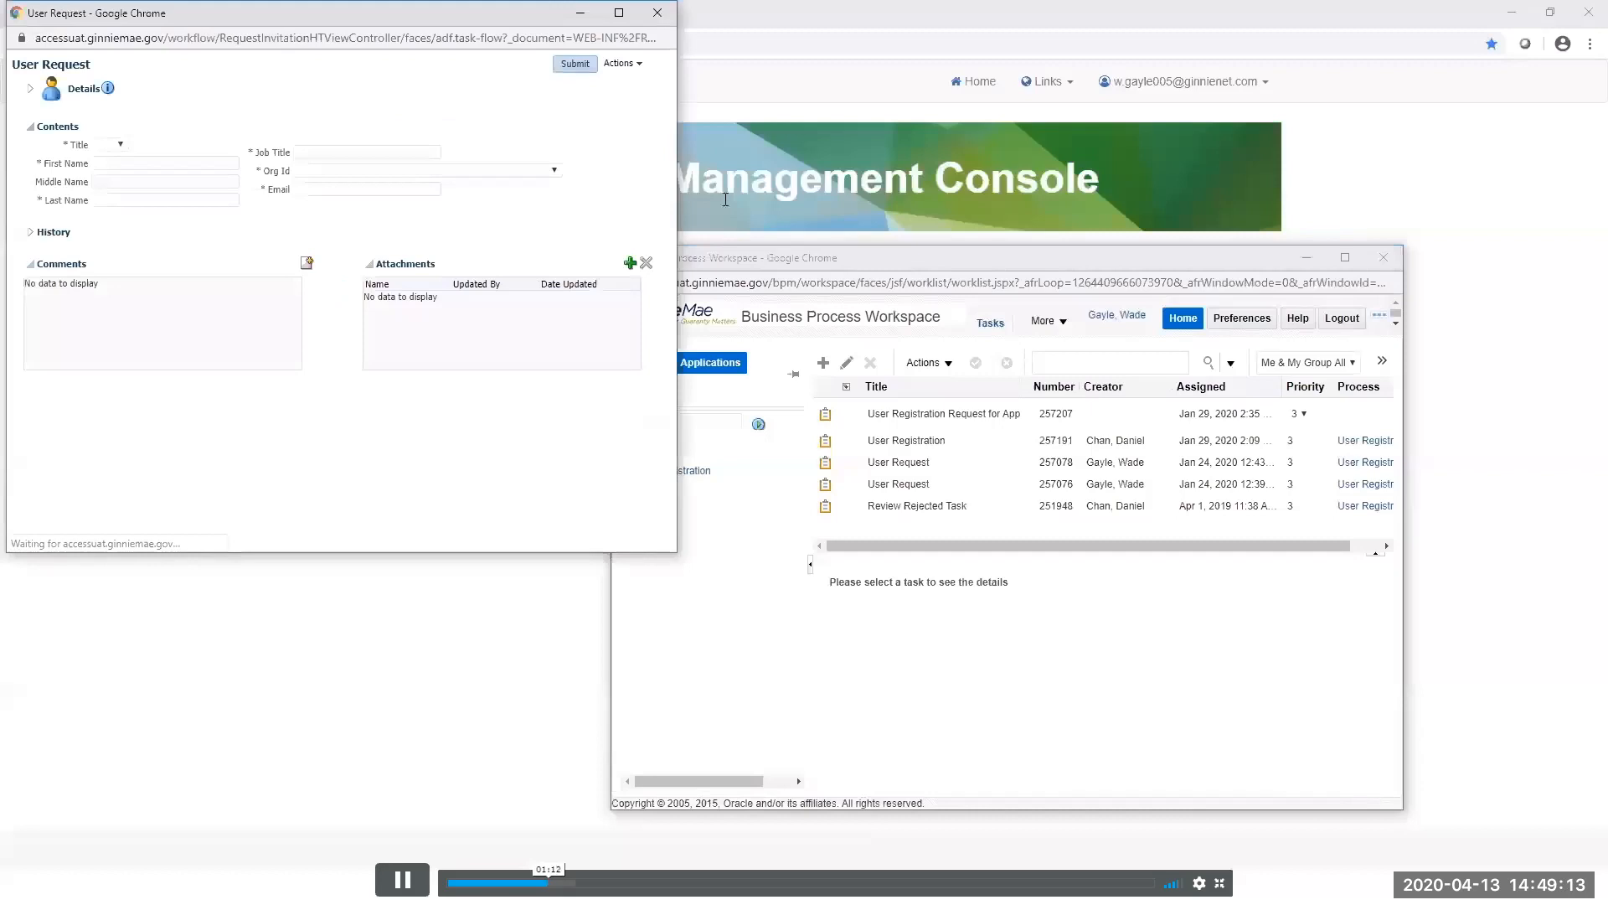
click(619, 12)
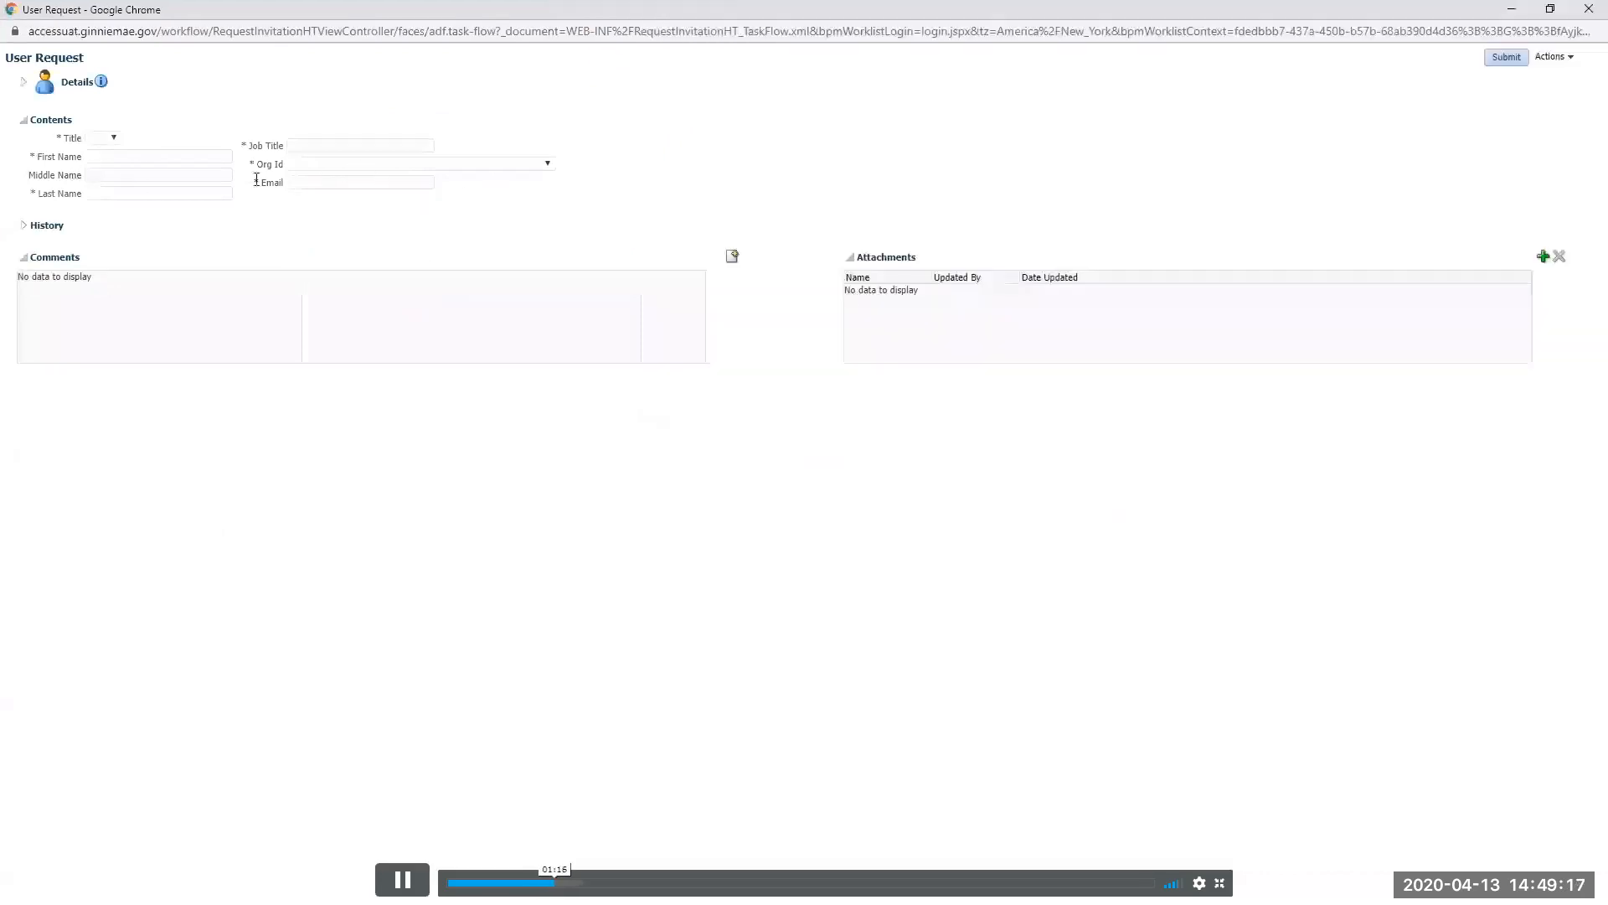
Set title Mr, enter the new user's first and last name, and job title CEO.
click(114, 136)
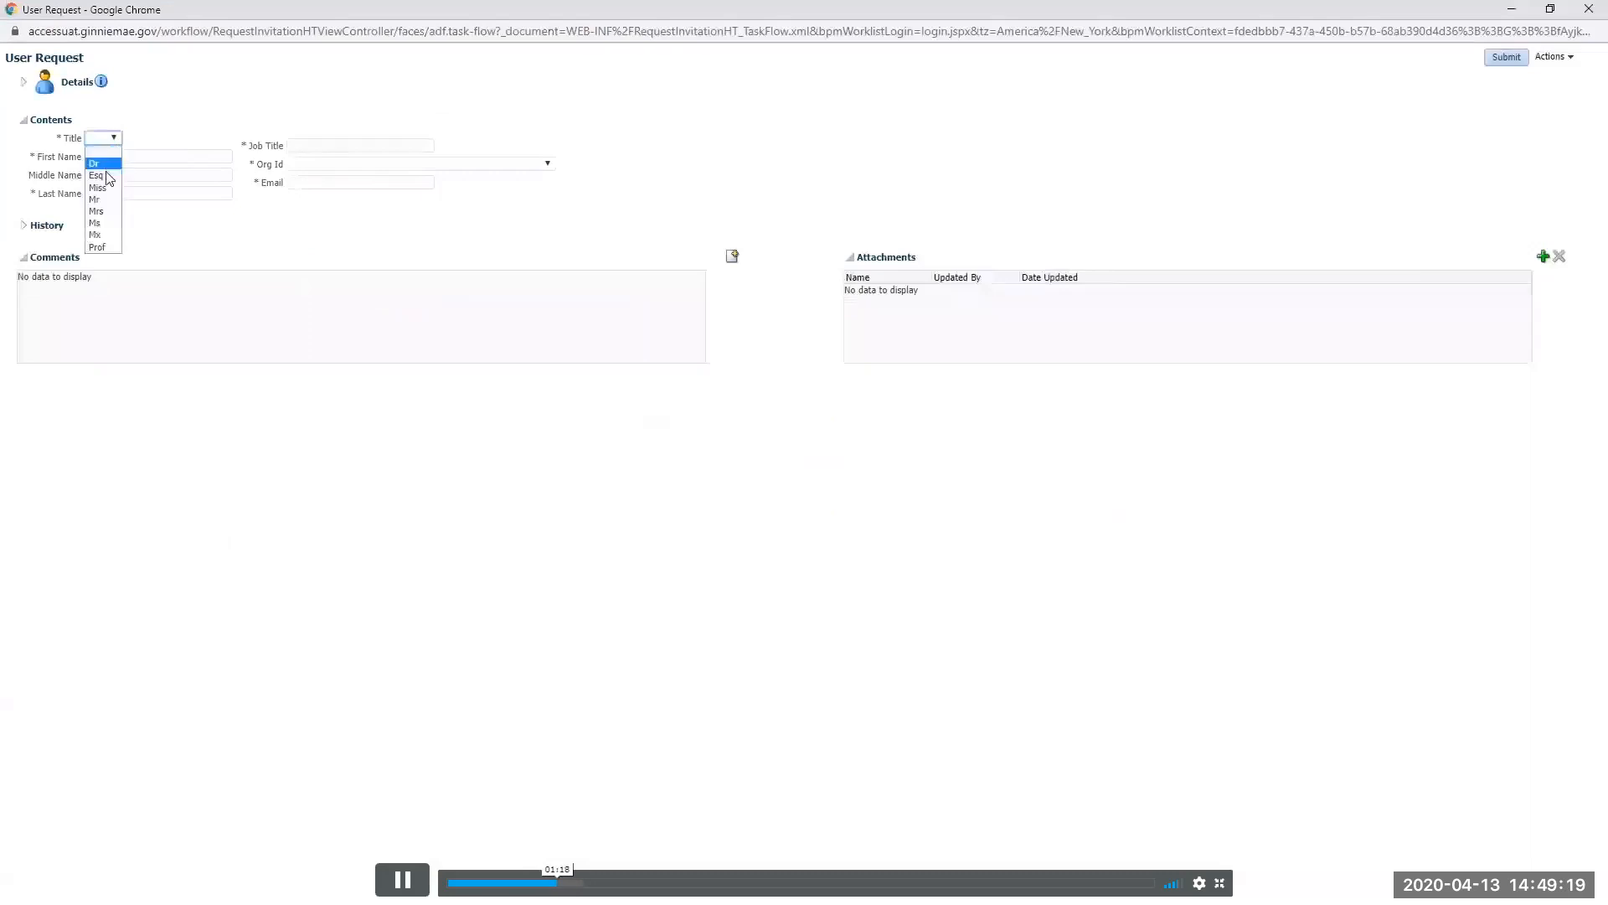
click(95, 199)
click(108, 156)
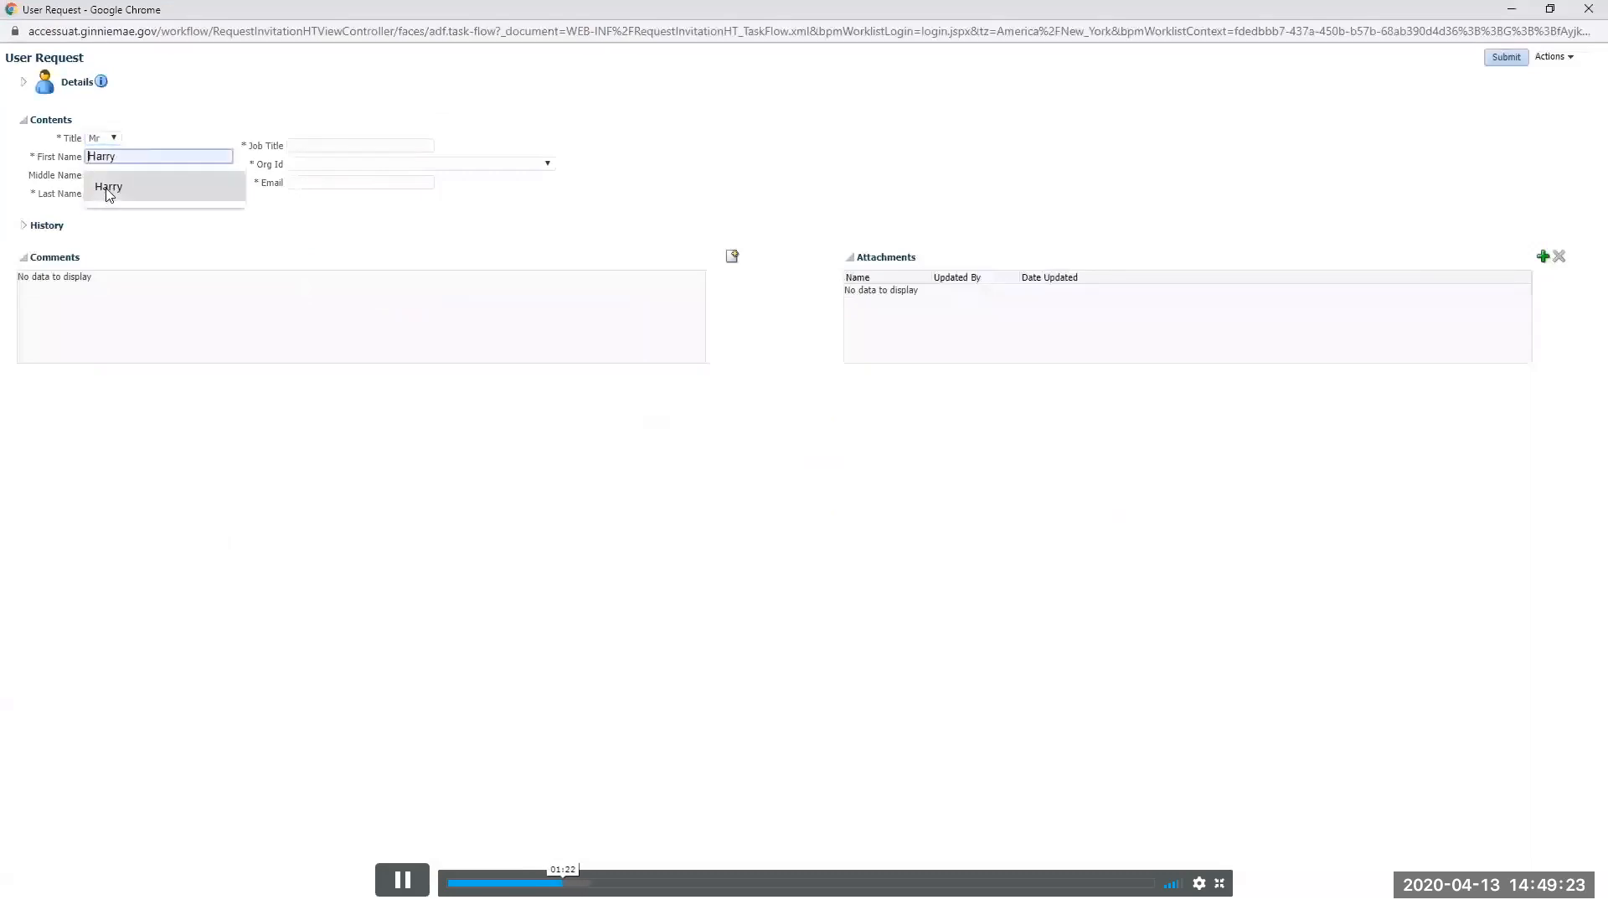
click(109, 187)
click(104, 193)
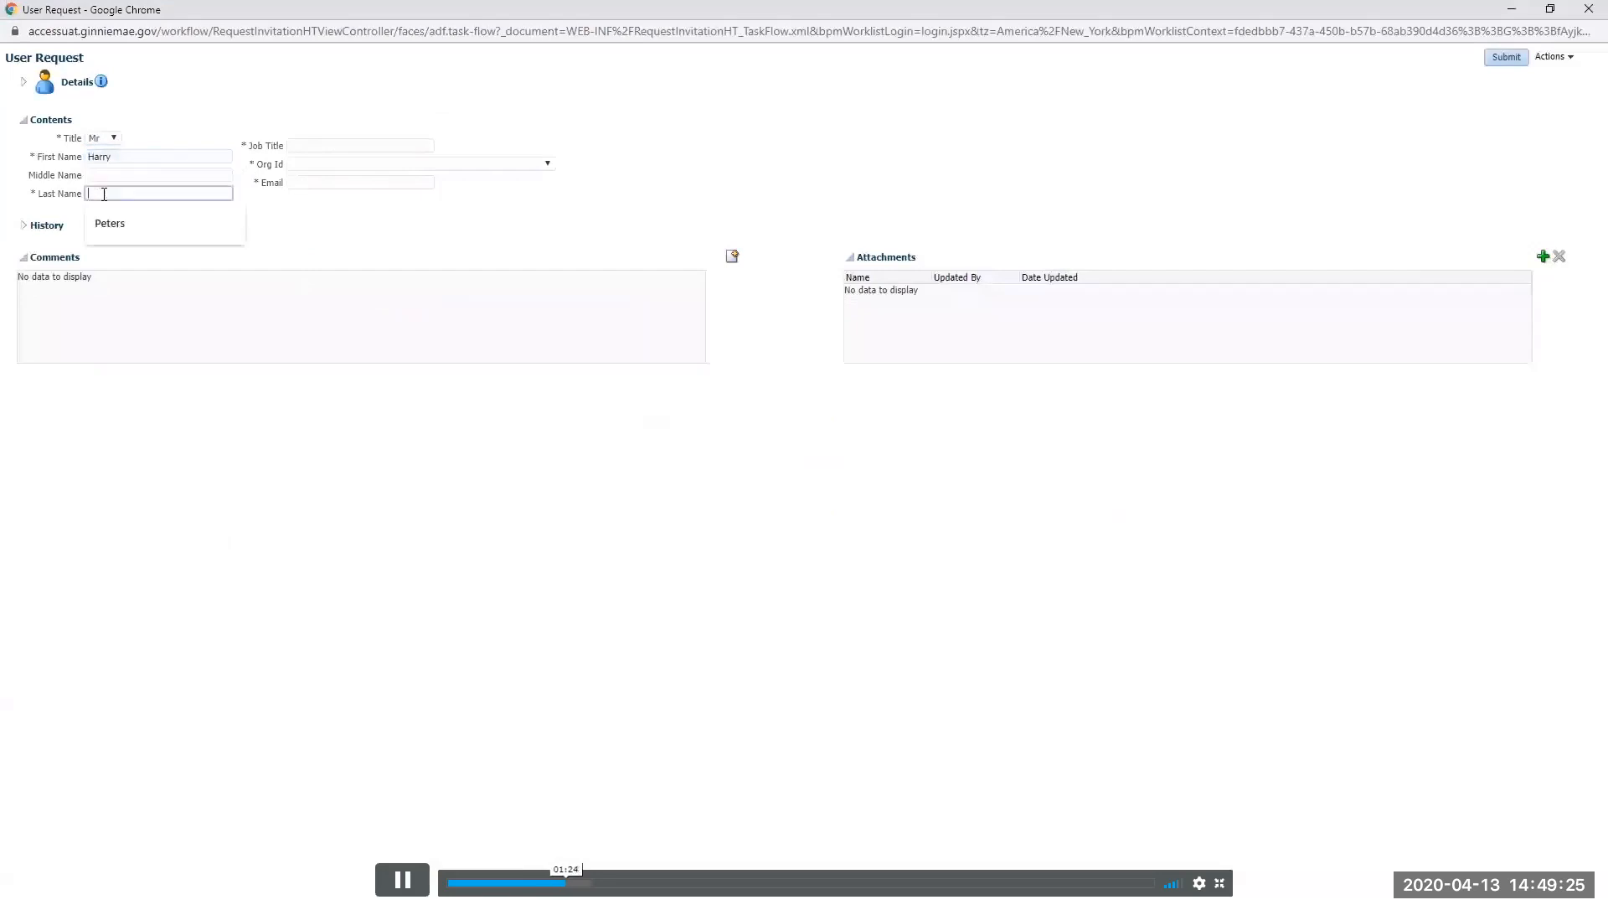
text(Gray)
key(Tab)
text(CEO)
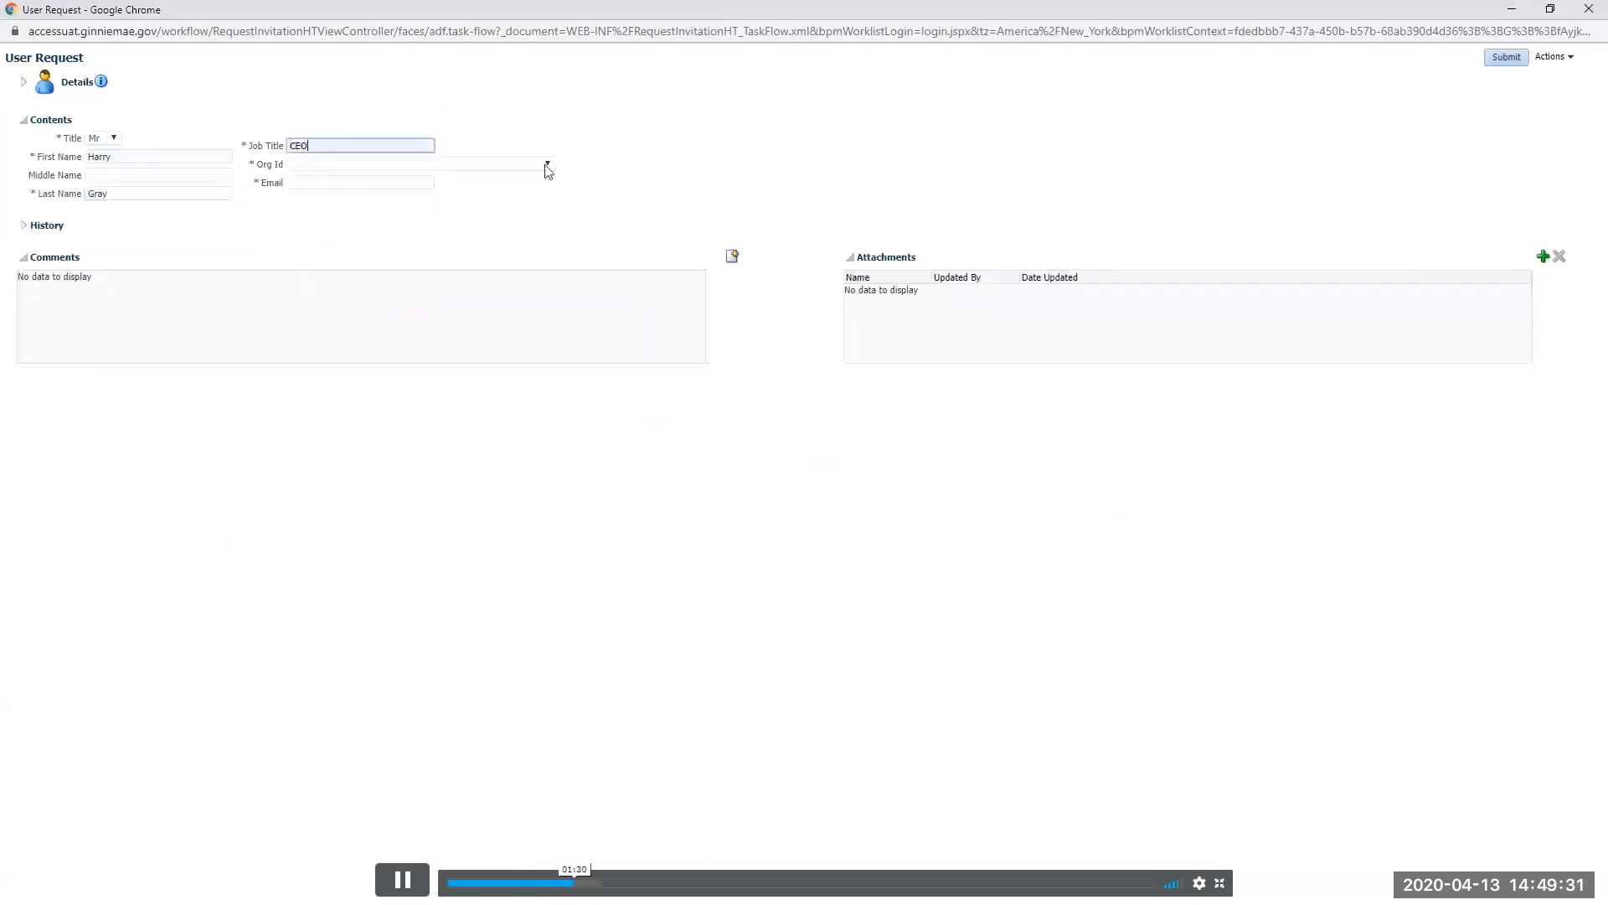
Choose the IS_3153 organisation ID and enter the new user's e-mail address.
click(546, 165)
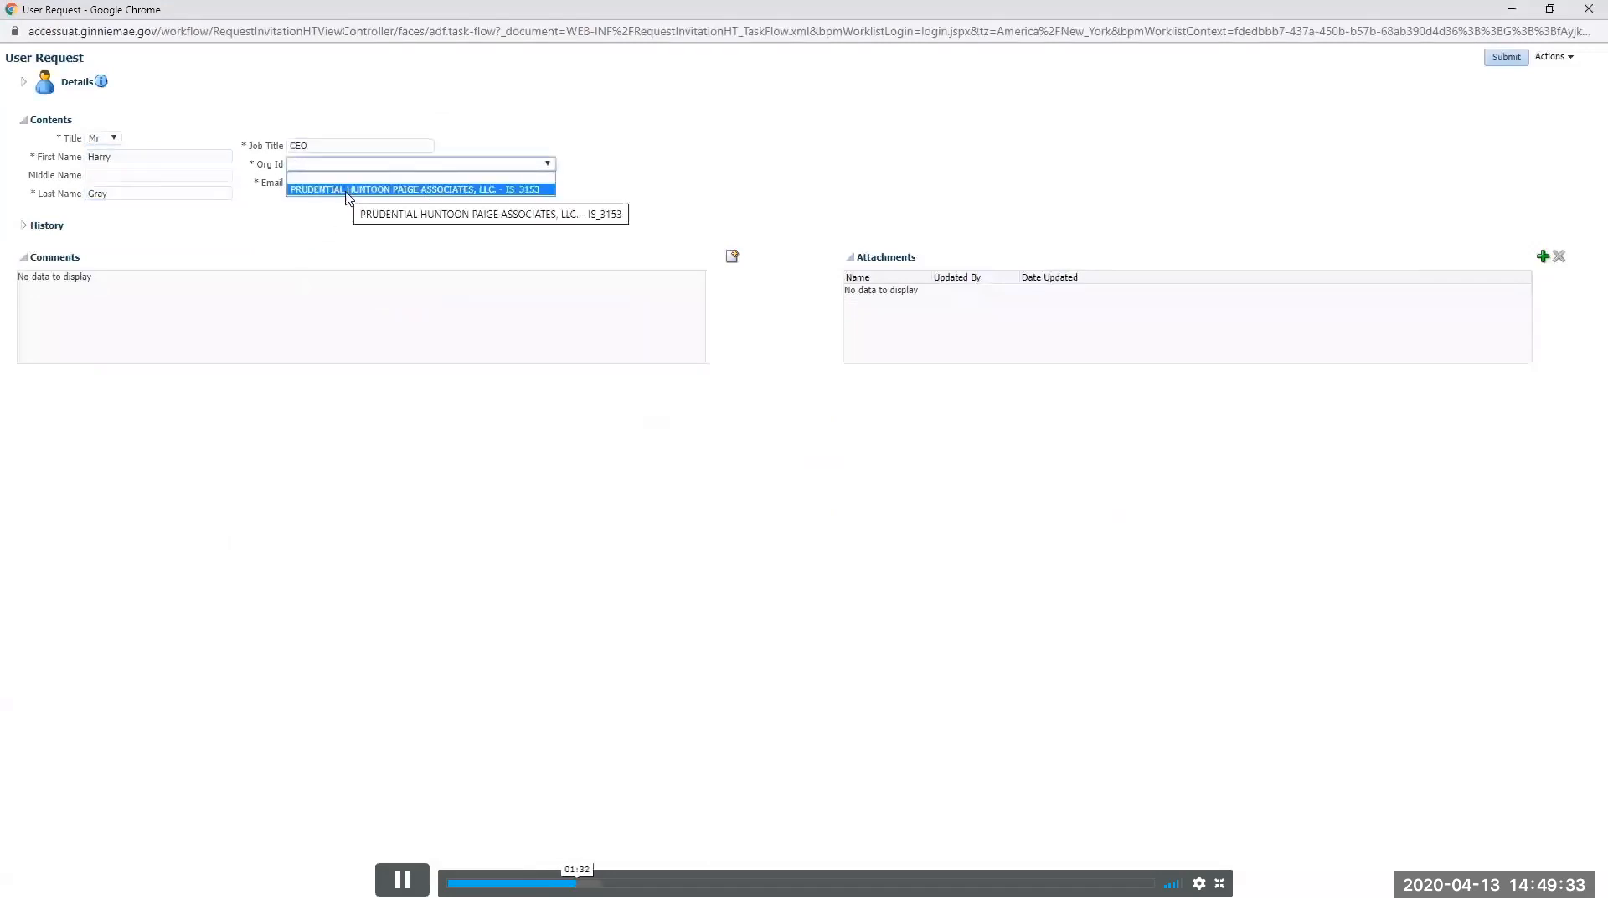
click(457, 190)
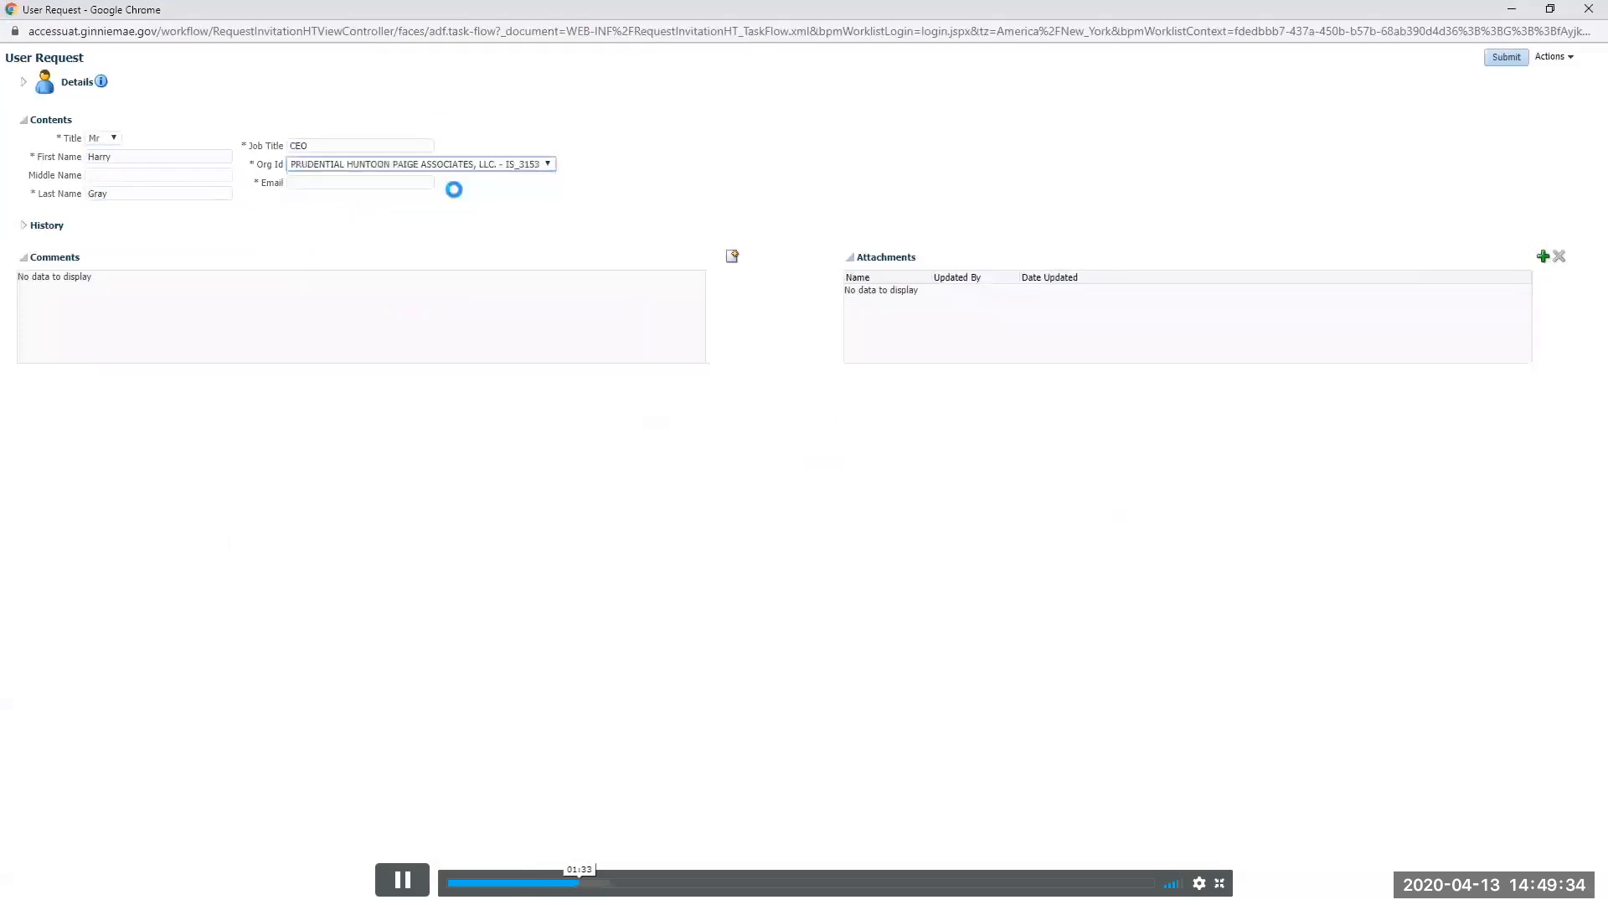
click(303, 183)
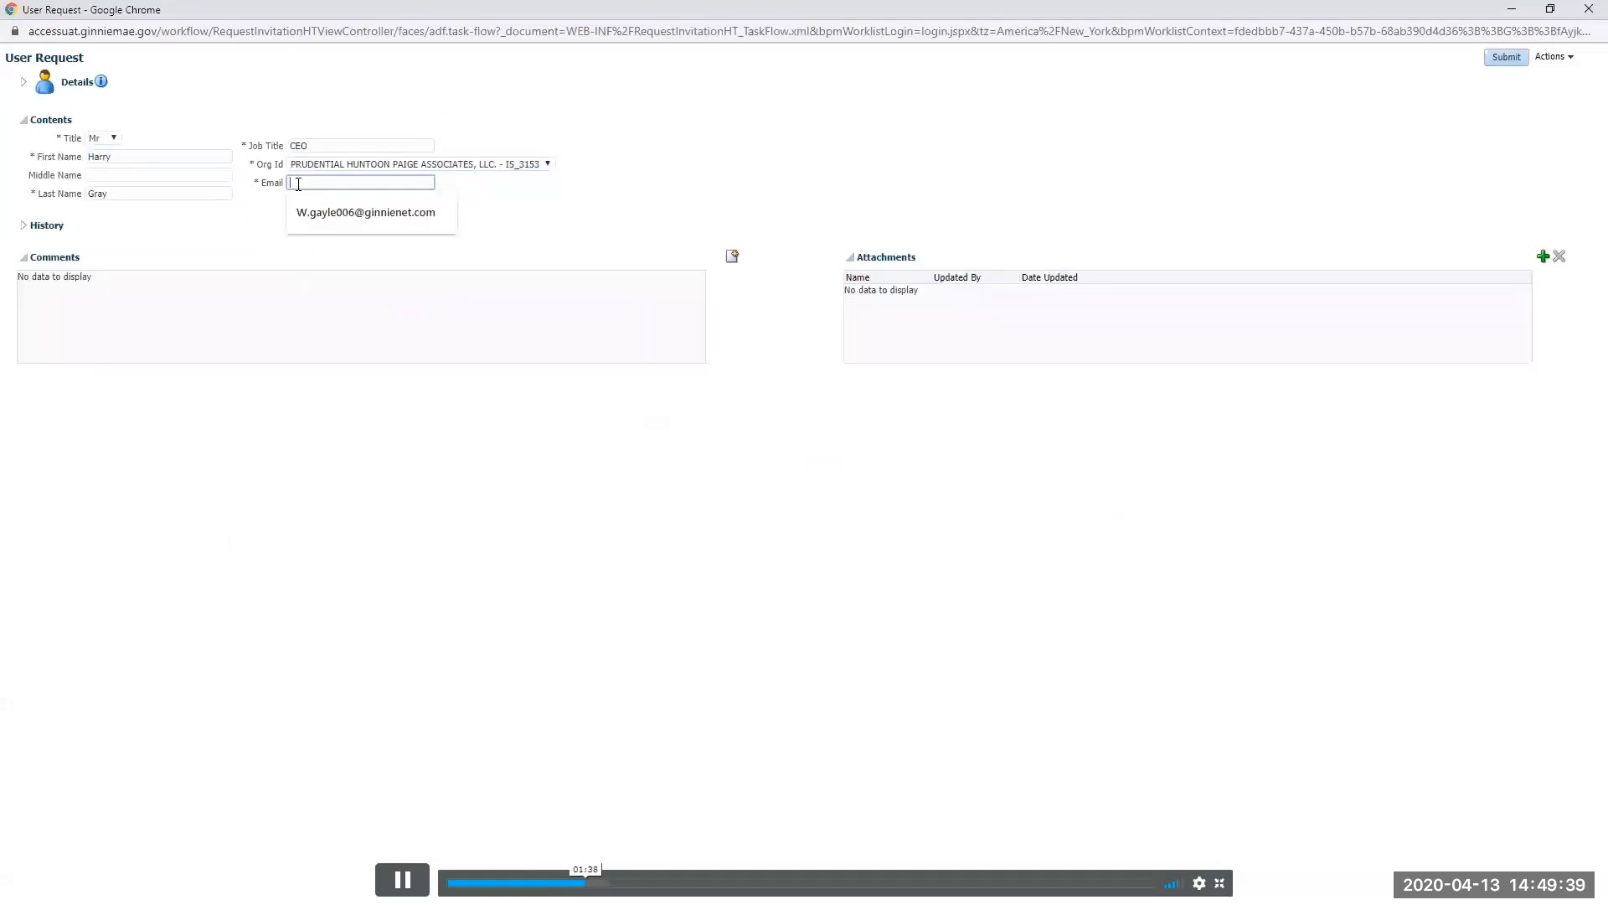
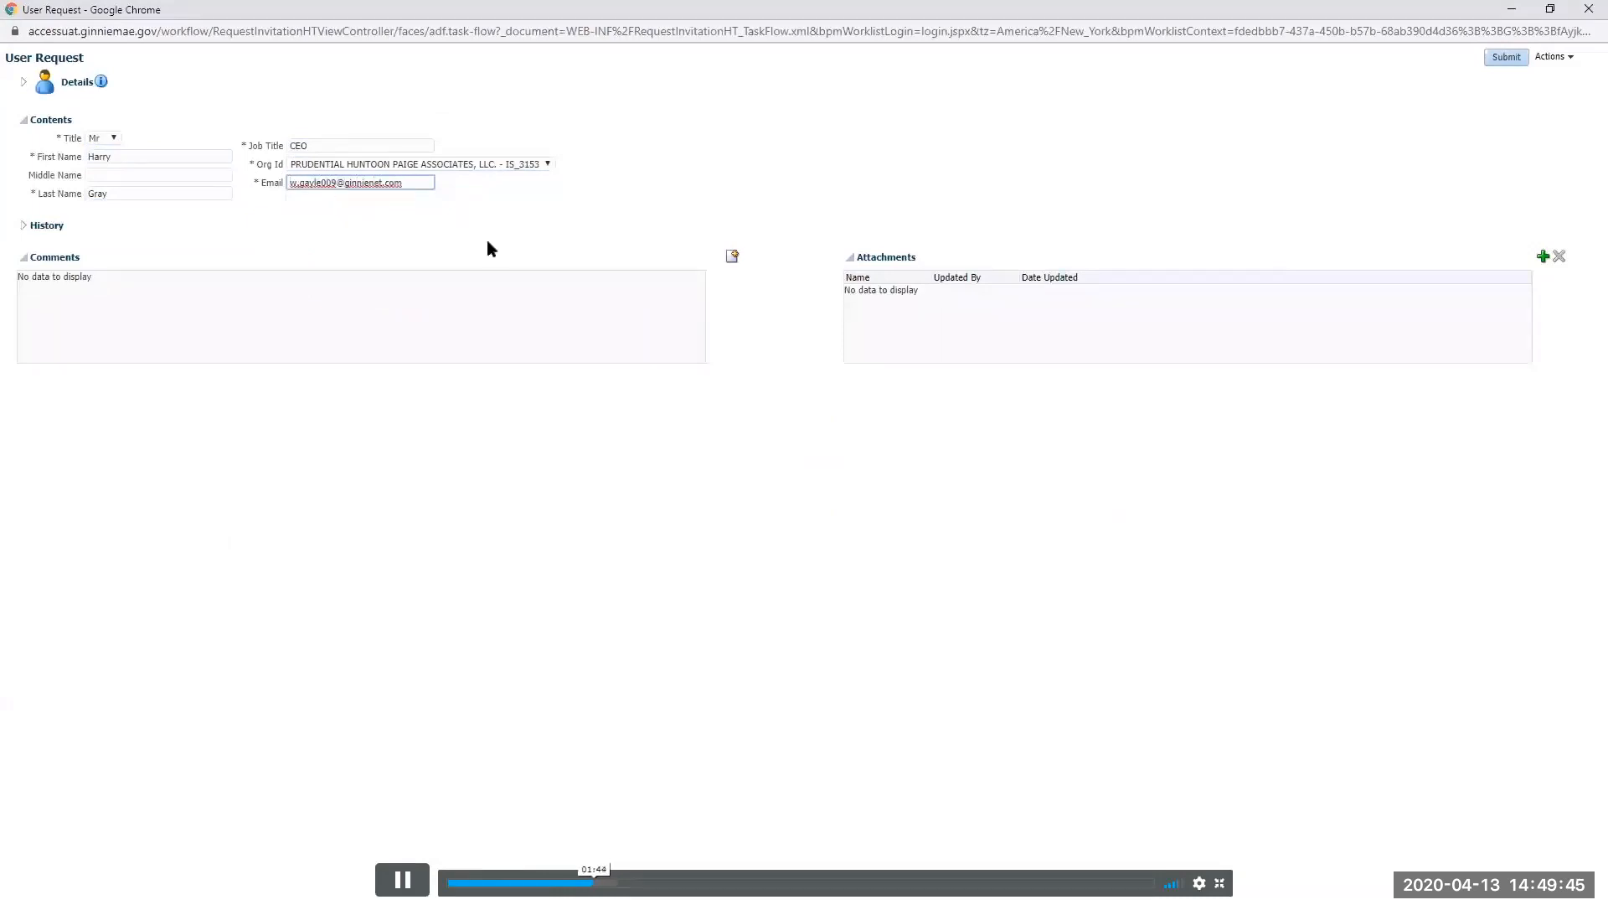
Change the e-mail to an unregistered address, dismiss the error, and submit the User Request.
click(165, 218)
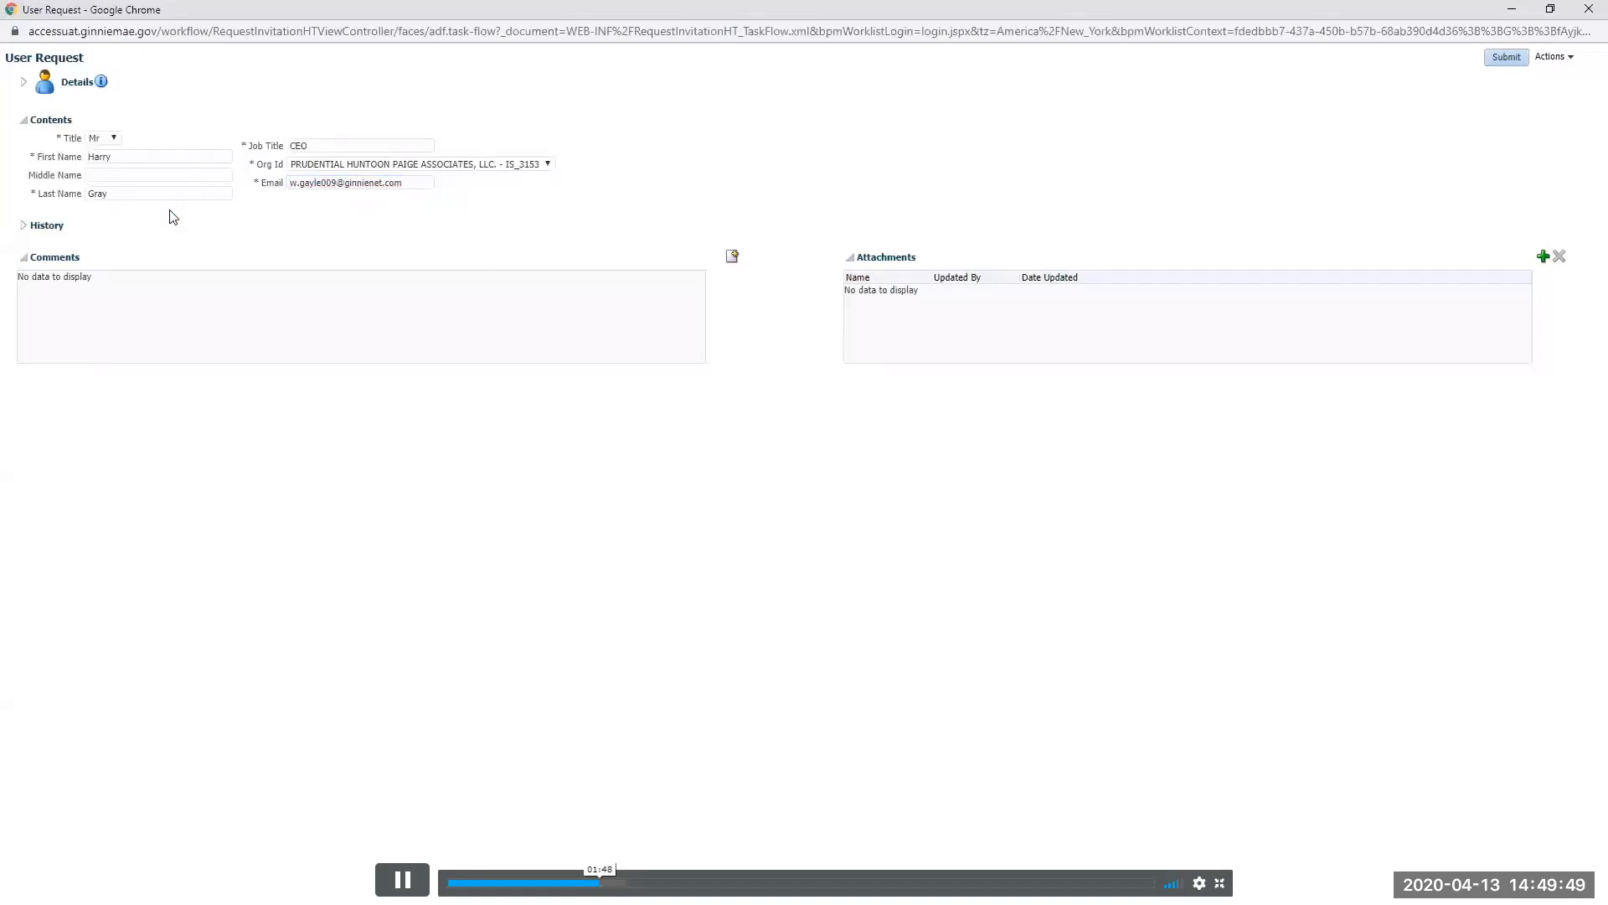
click(333, 184)
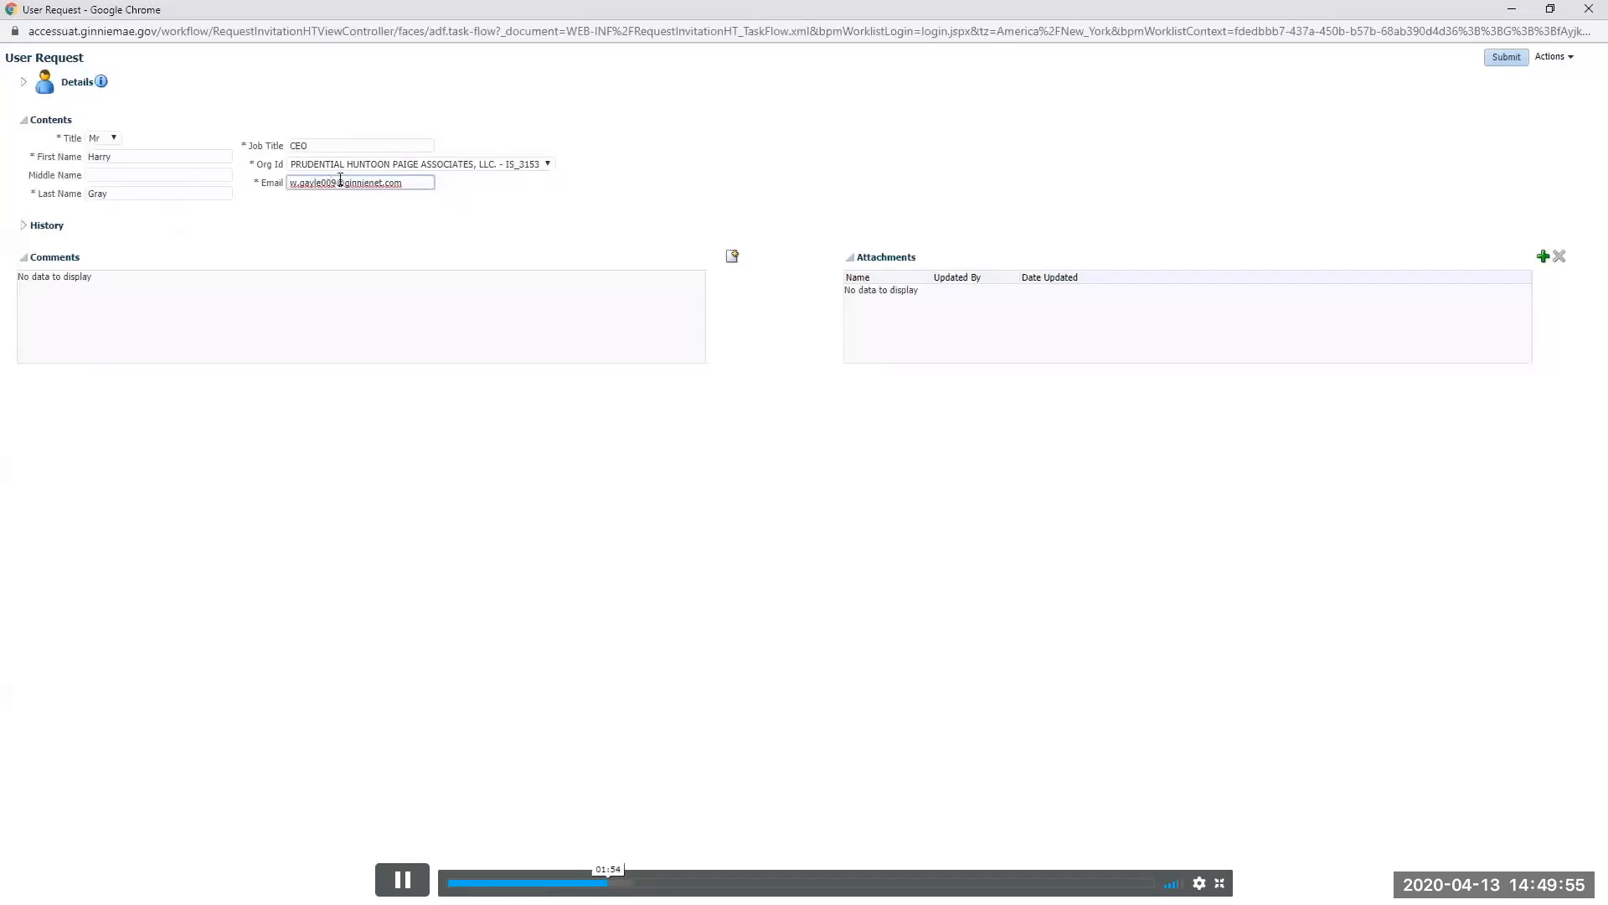
click(223, 219)
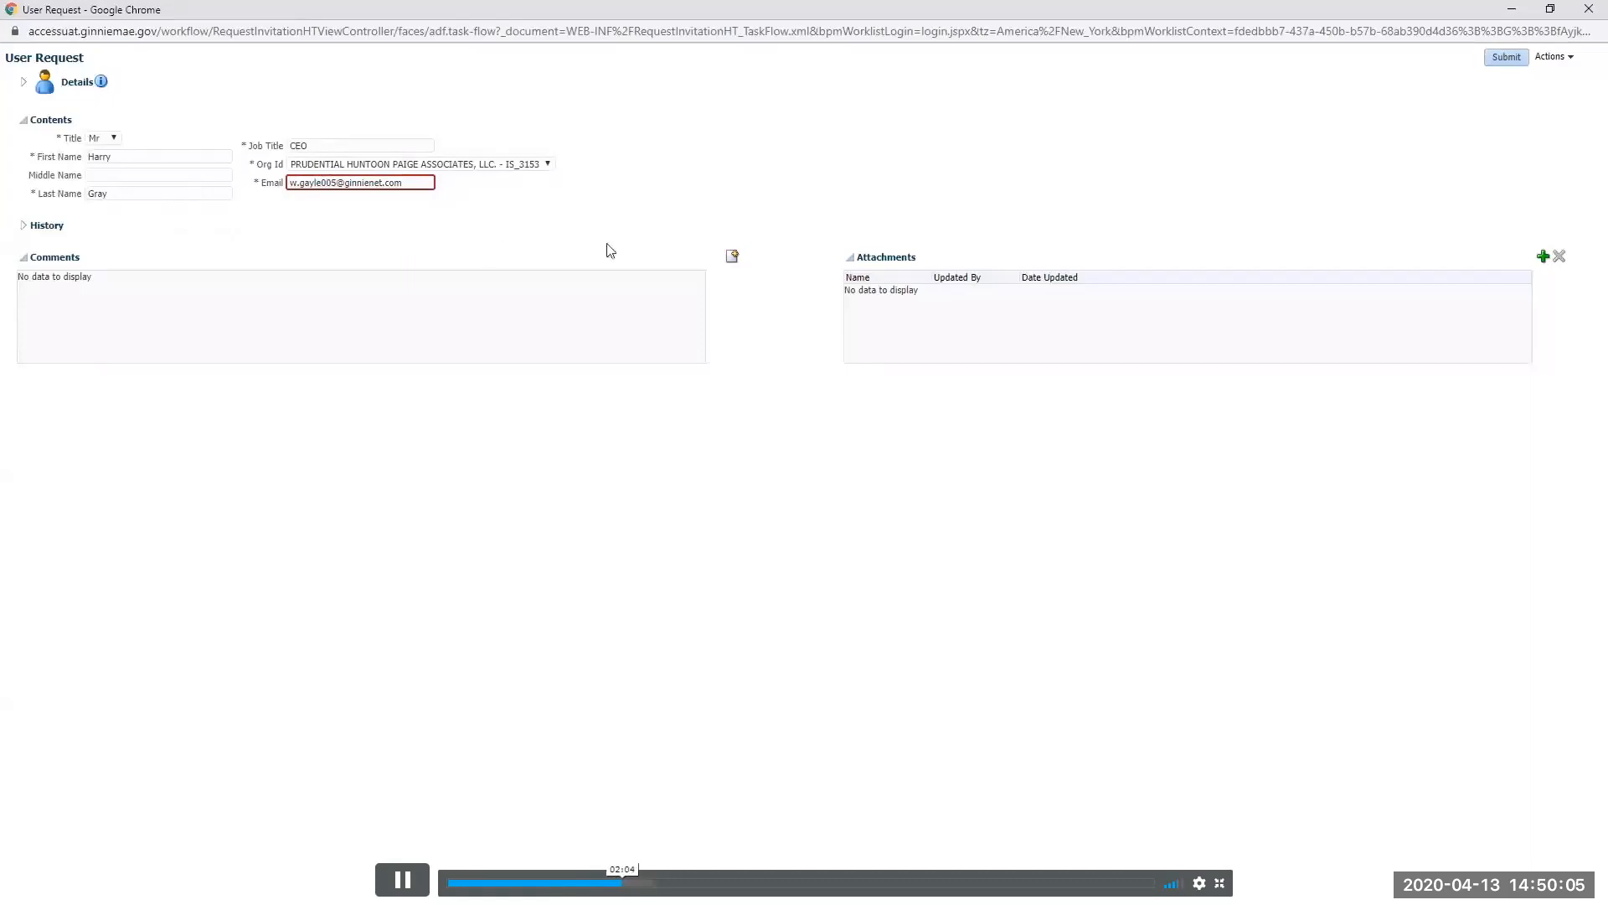
click(366, 186)
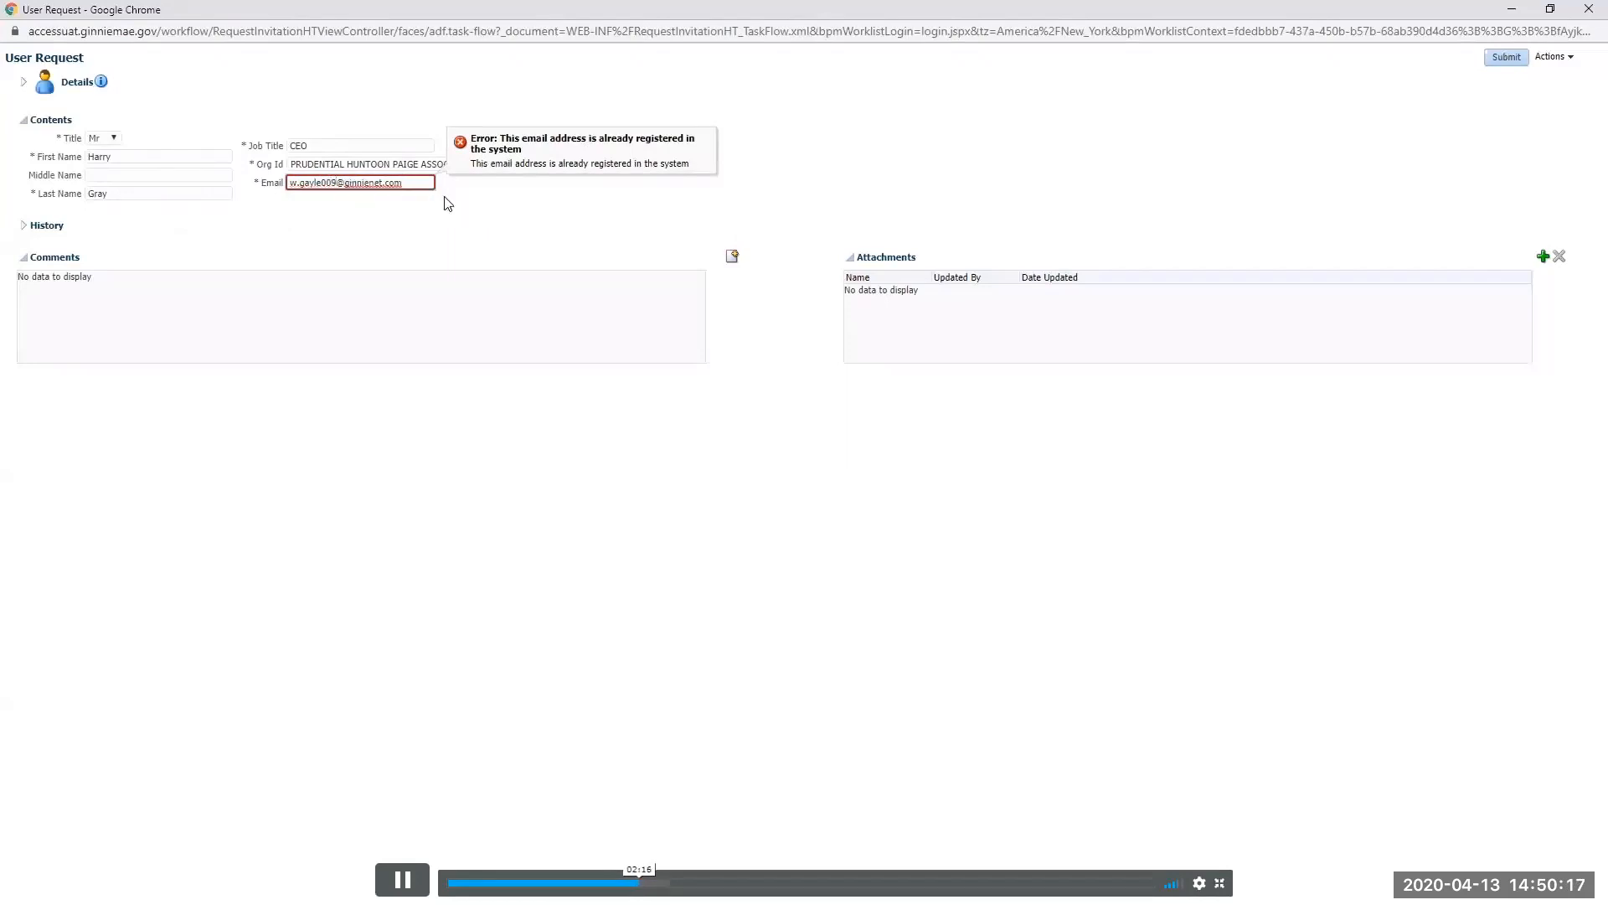
click(207, 224)
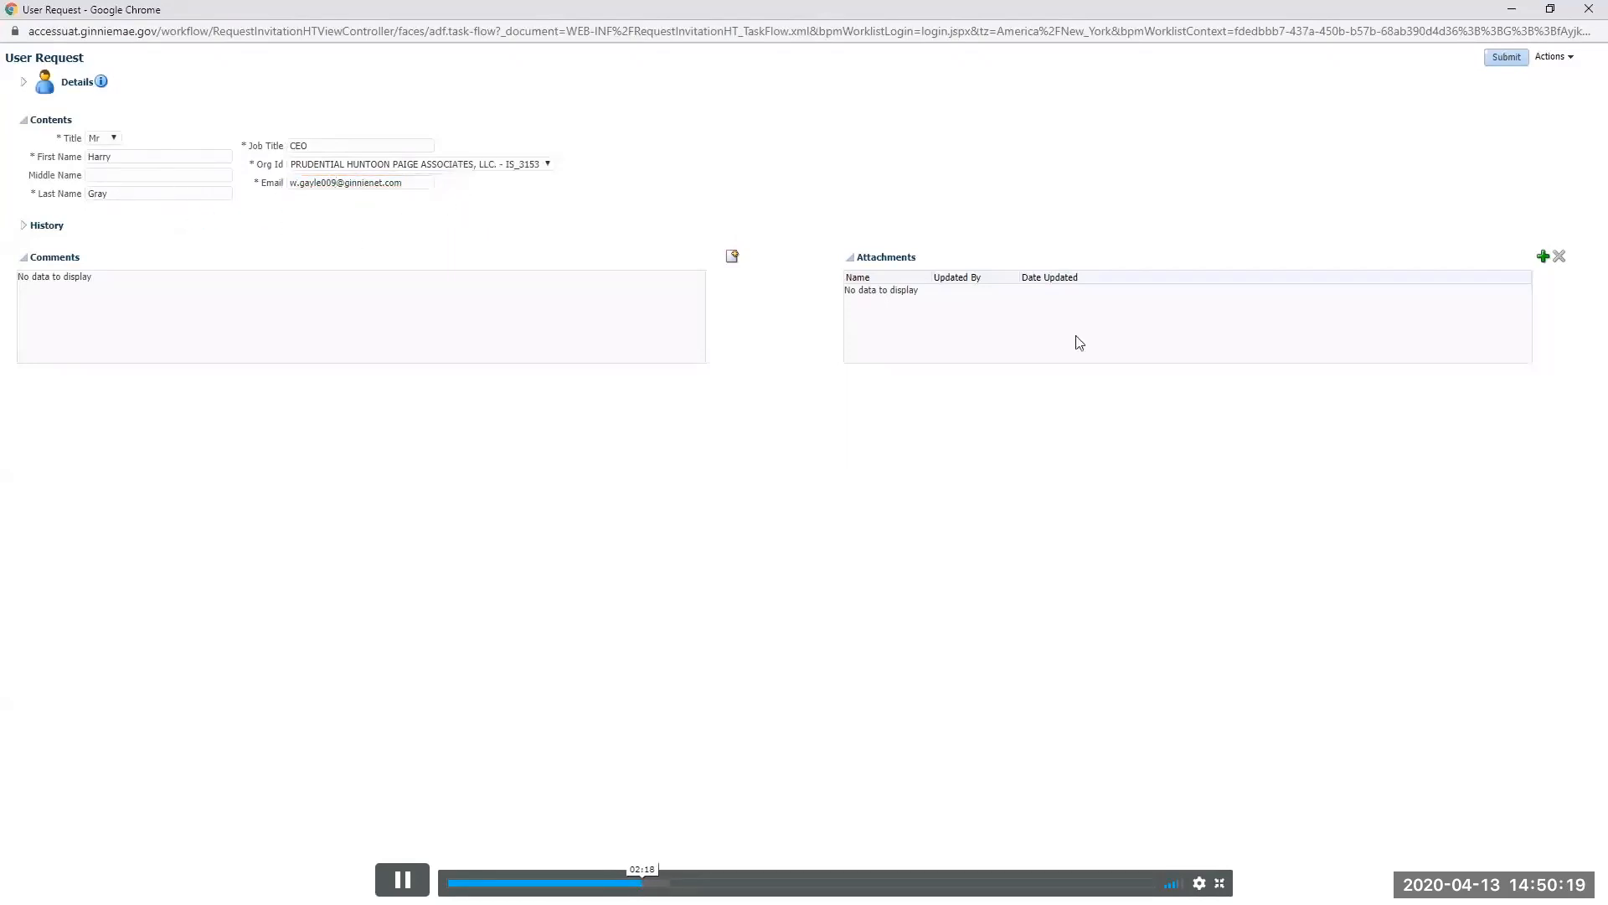
click(1513, 61)
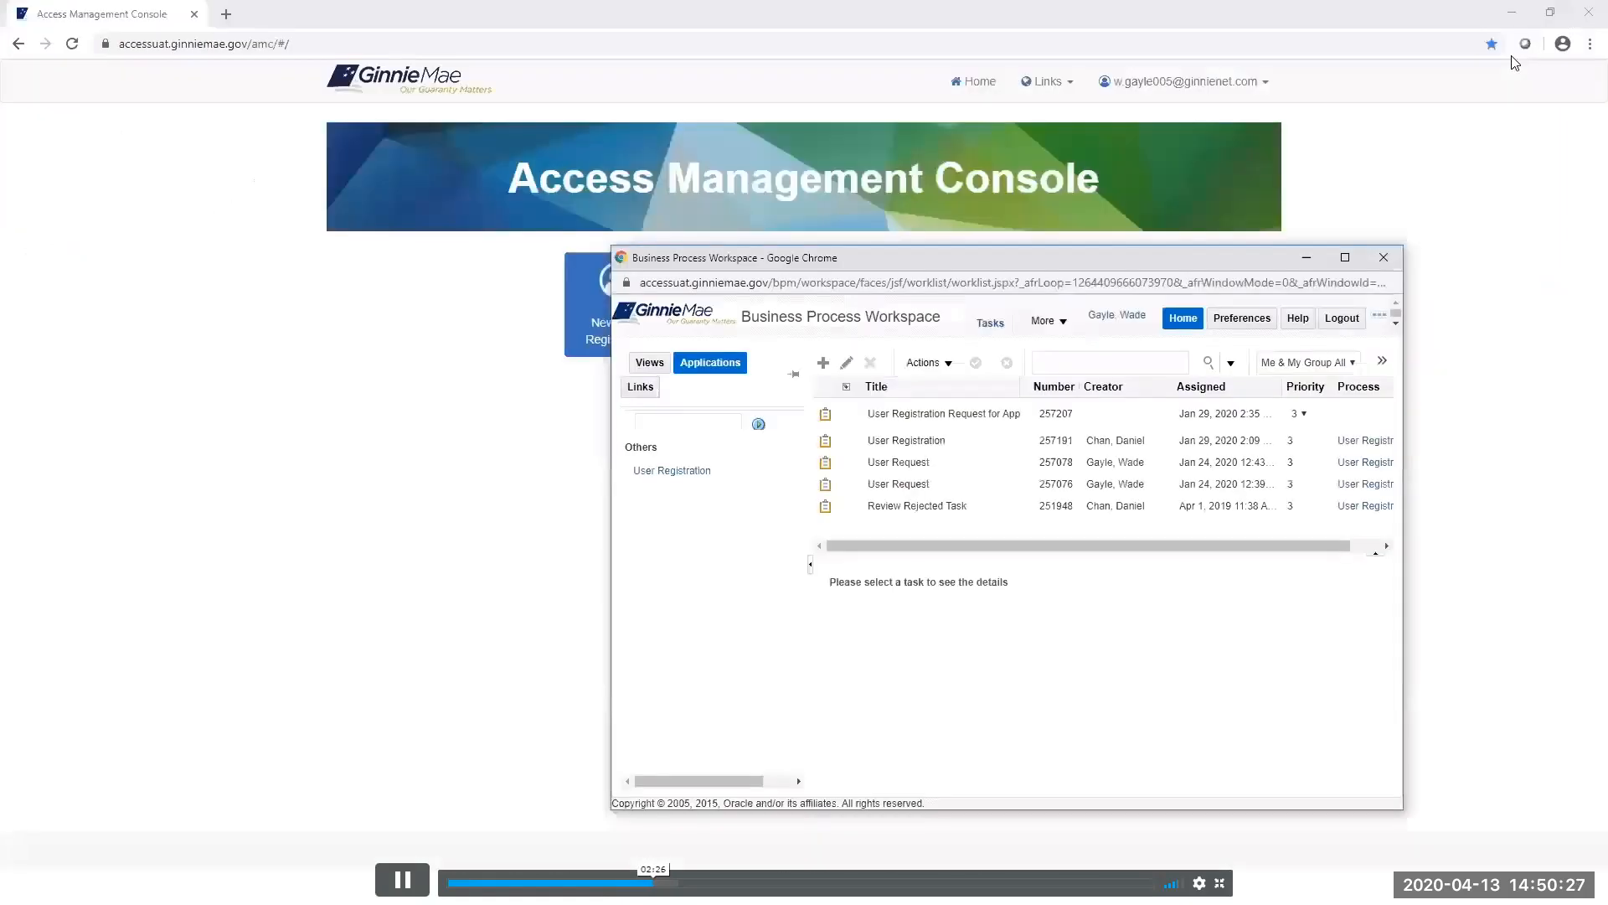
Minimize the Business Process Workspace to get back to the Access Management Console.
click(1305, 258)
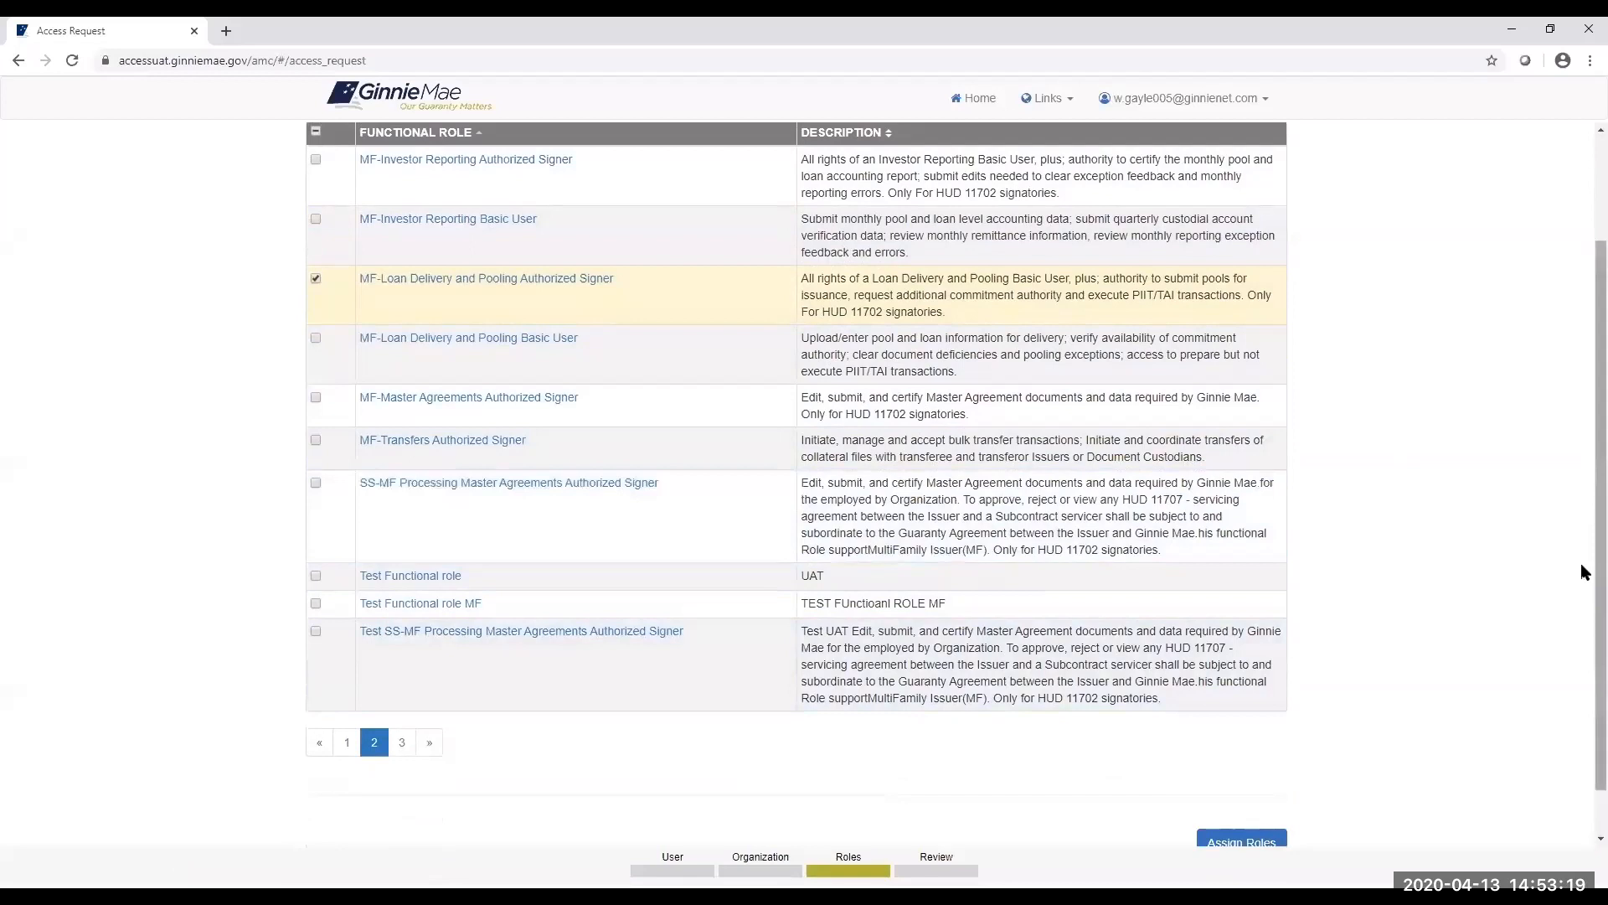
Assign the ticked MF-Loan Delivery and Pooling Authorized Signer role and continue to Review.
scroll(1580, 586, down, 1)
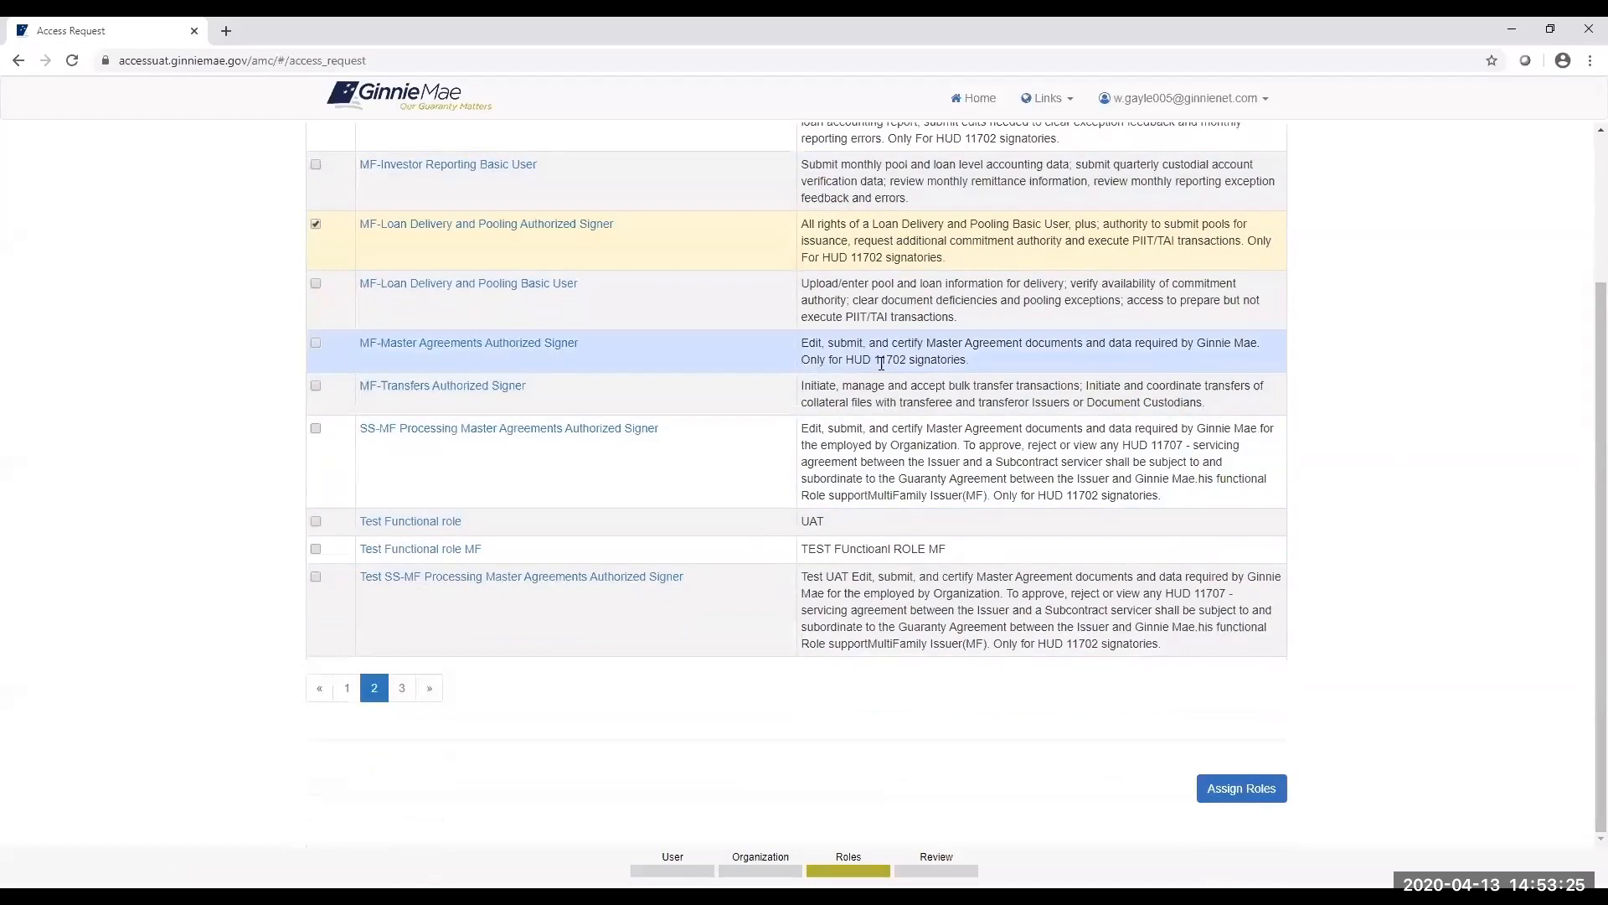
click(1236, 792)
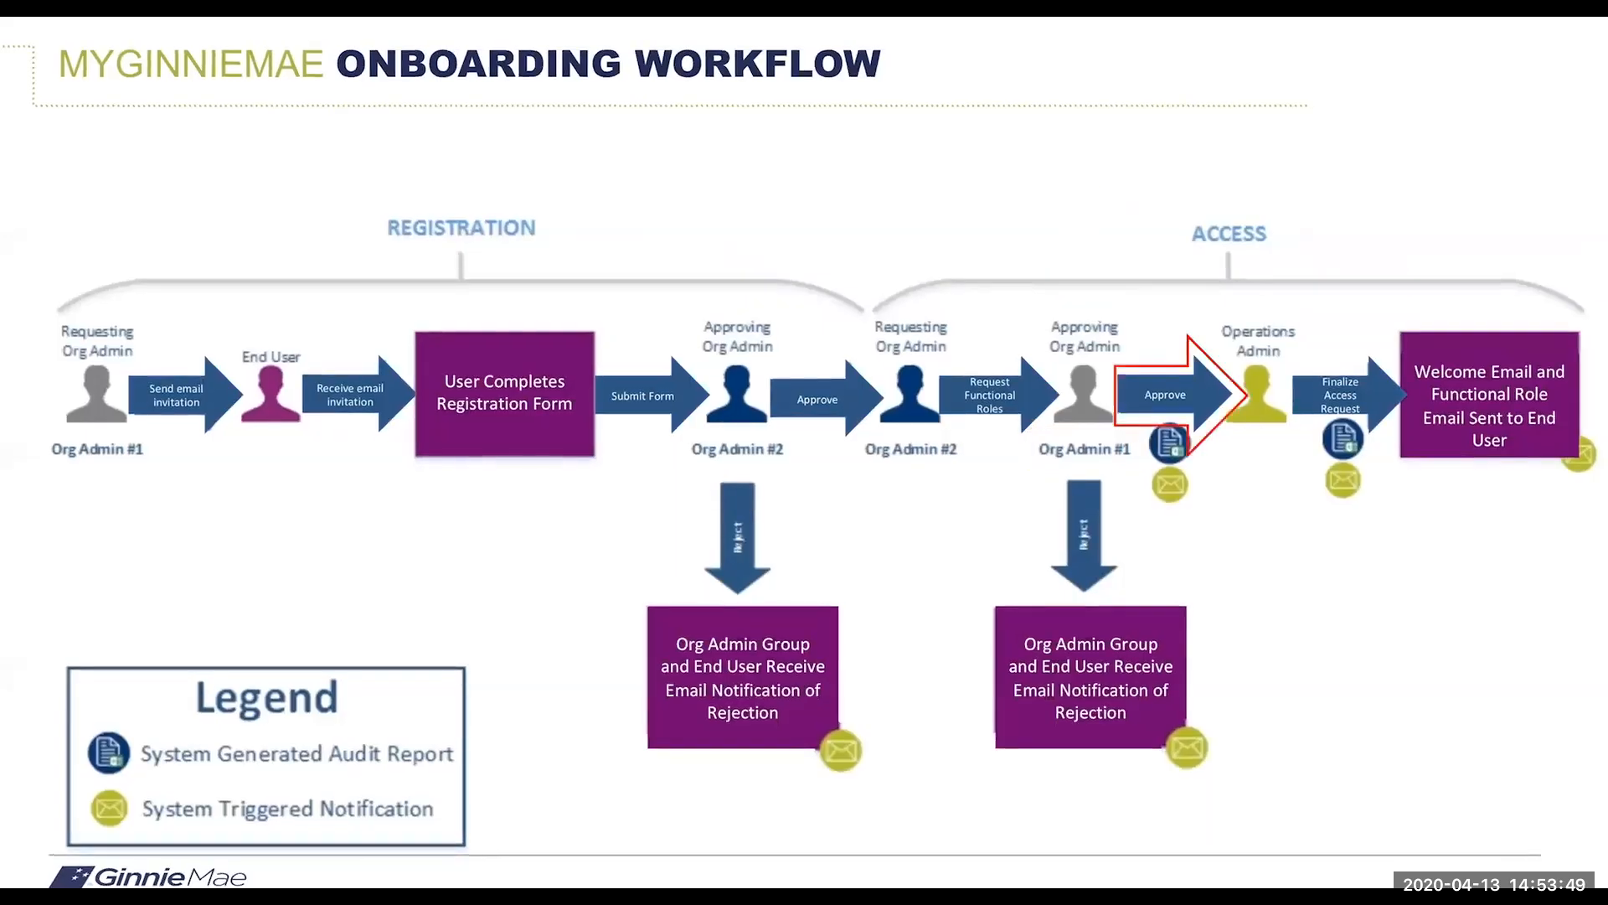
Switch back to the portal and open the Pending Approvals list.
key(alt+Tab)
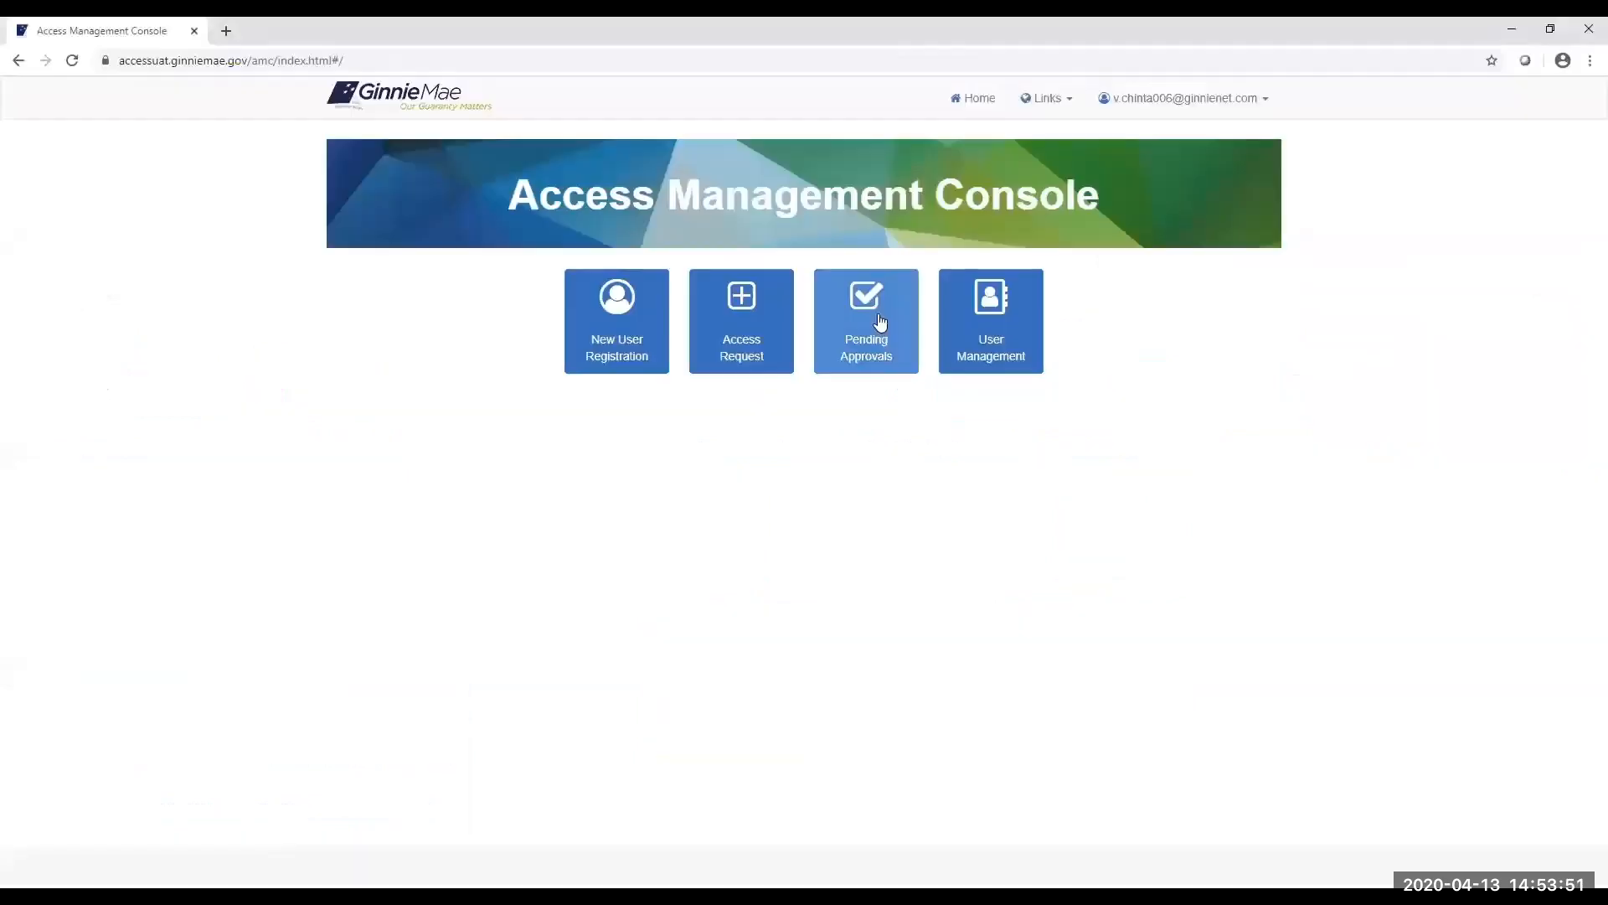
click(881, 343)
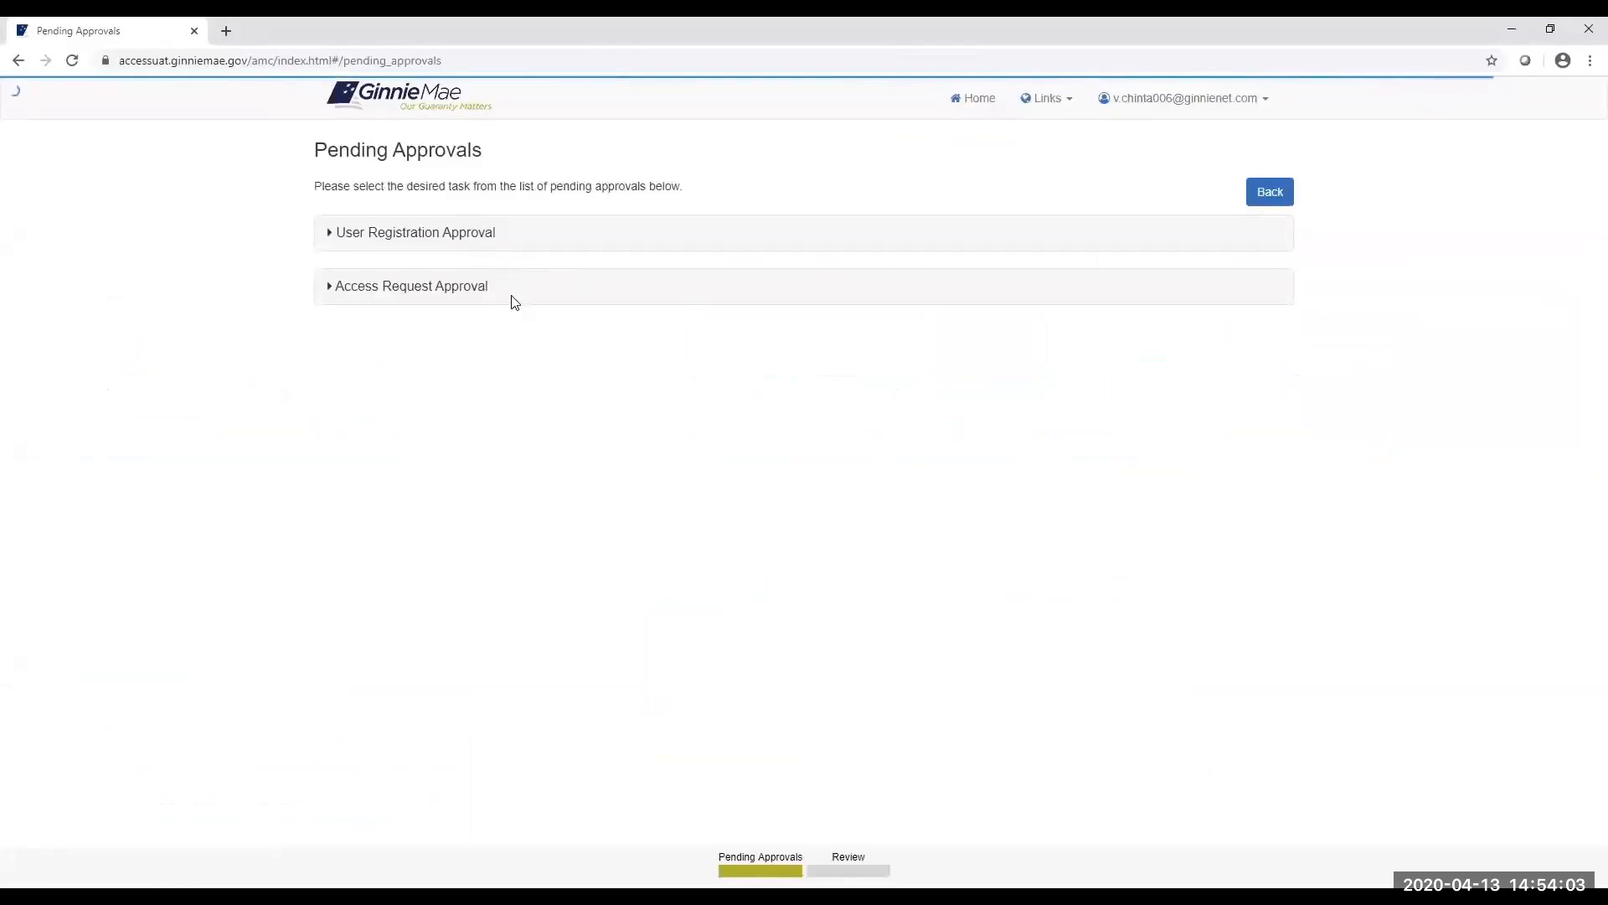
Expand Access Request Approval and open the pending Authorized Signer request by its Request ID.
click(493, 281)
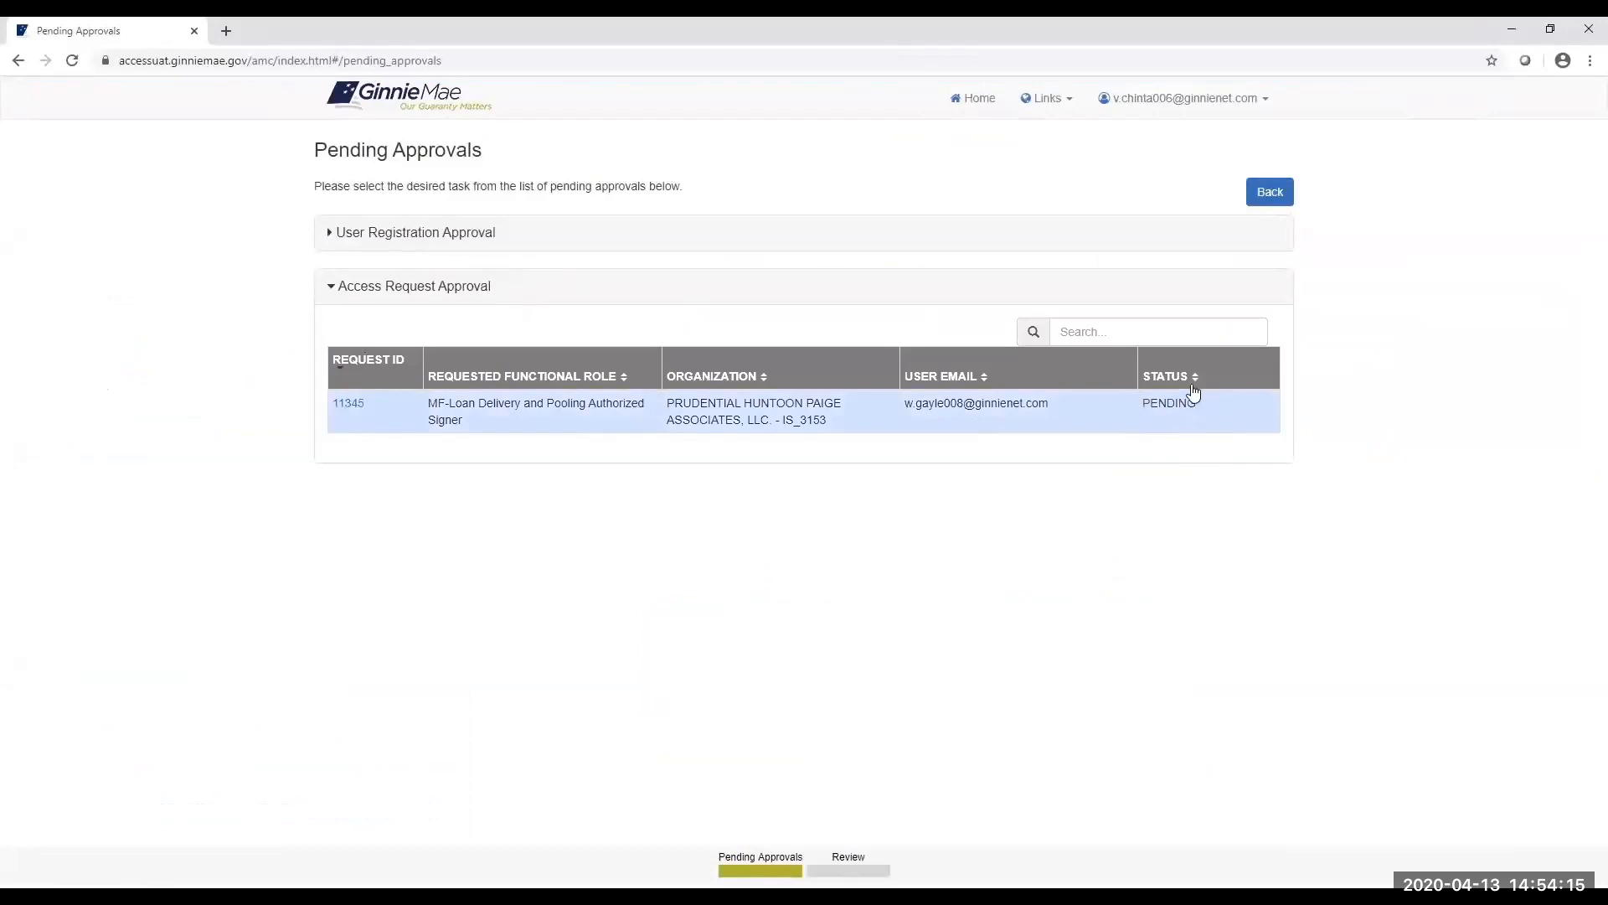
click(348, 405)
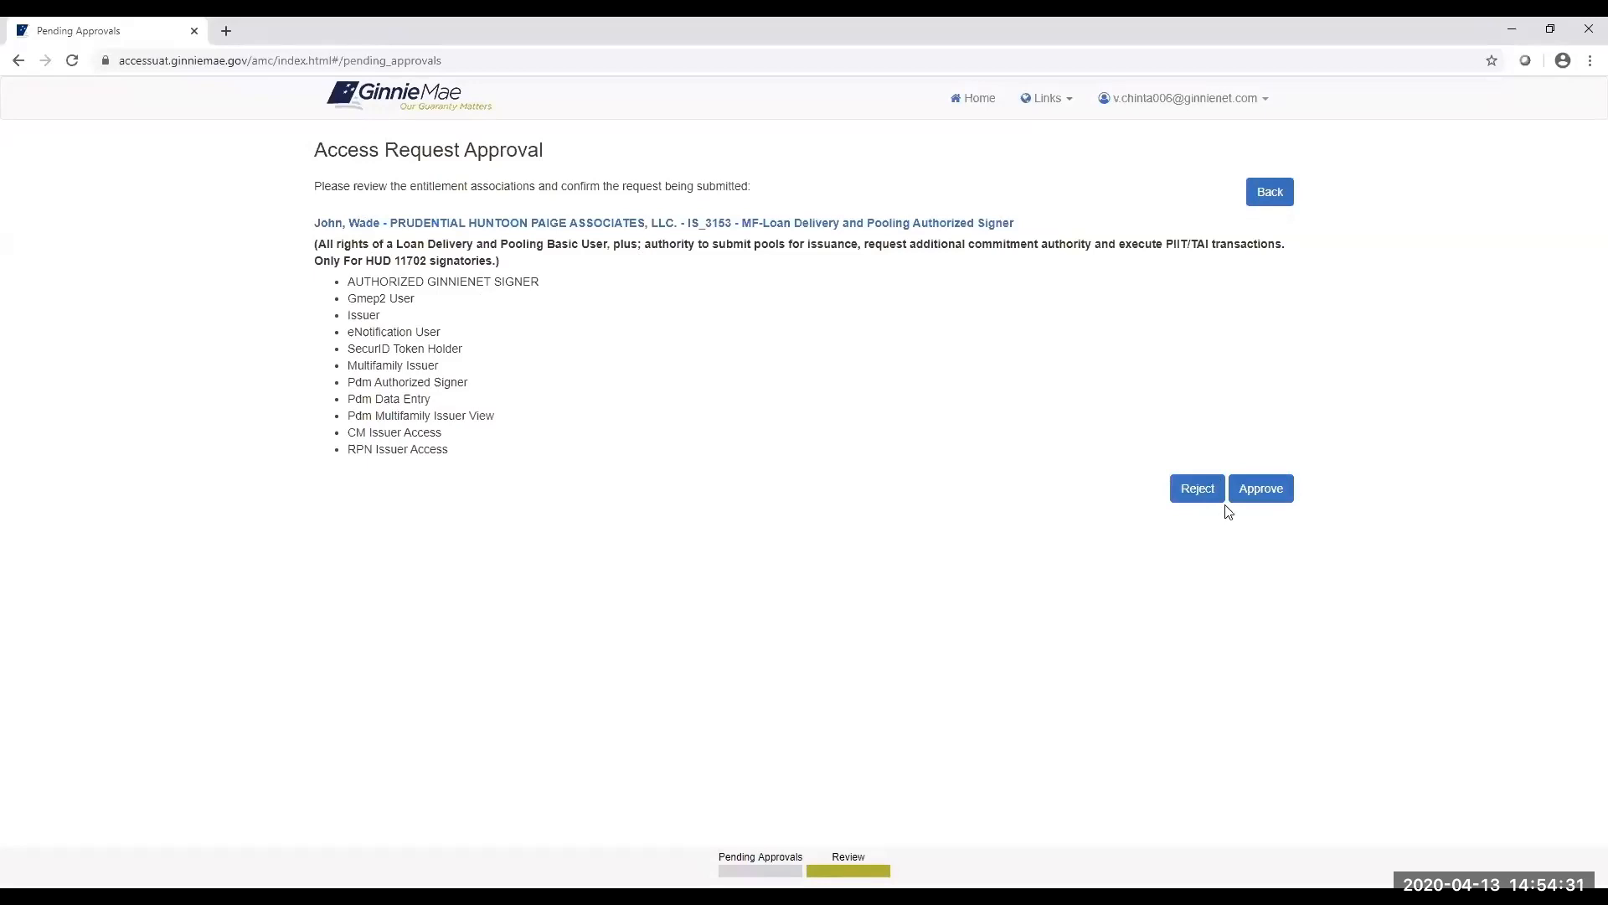
Approve the MF-Loan Delivery and Pooling Authorized Signer role request and confirm it.
click(1259, 493)
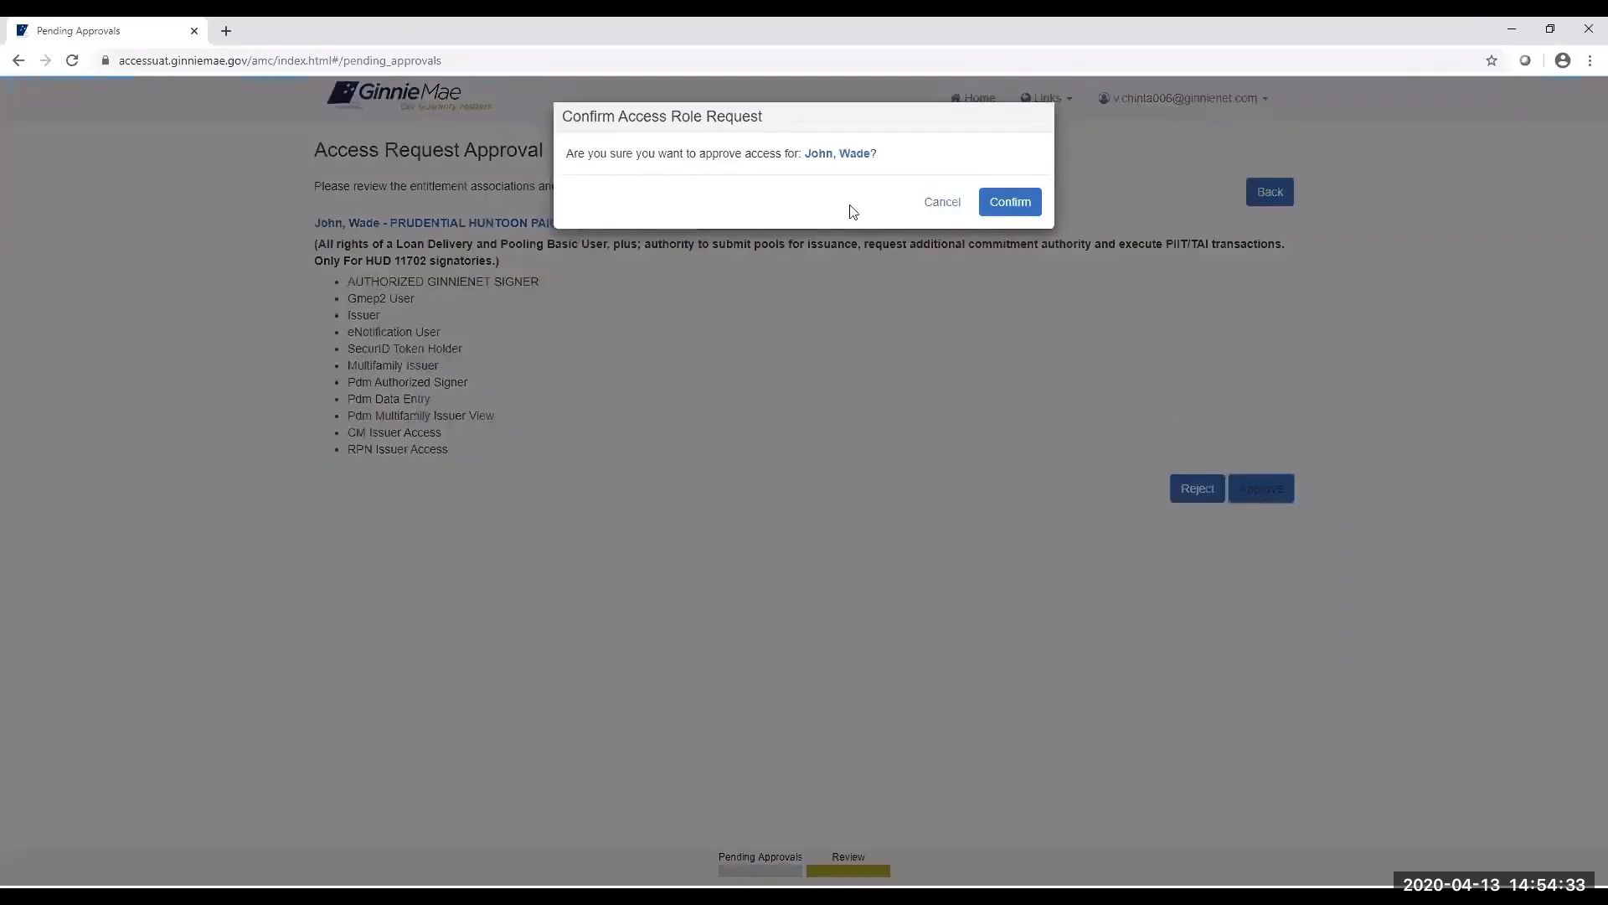
click(1011, 205)
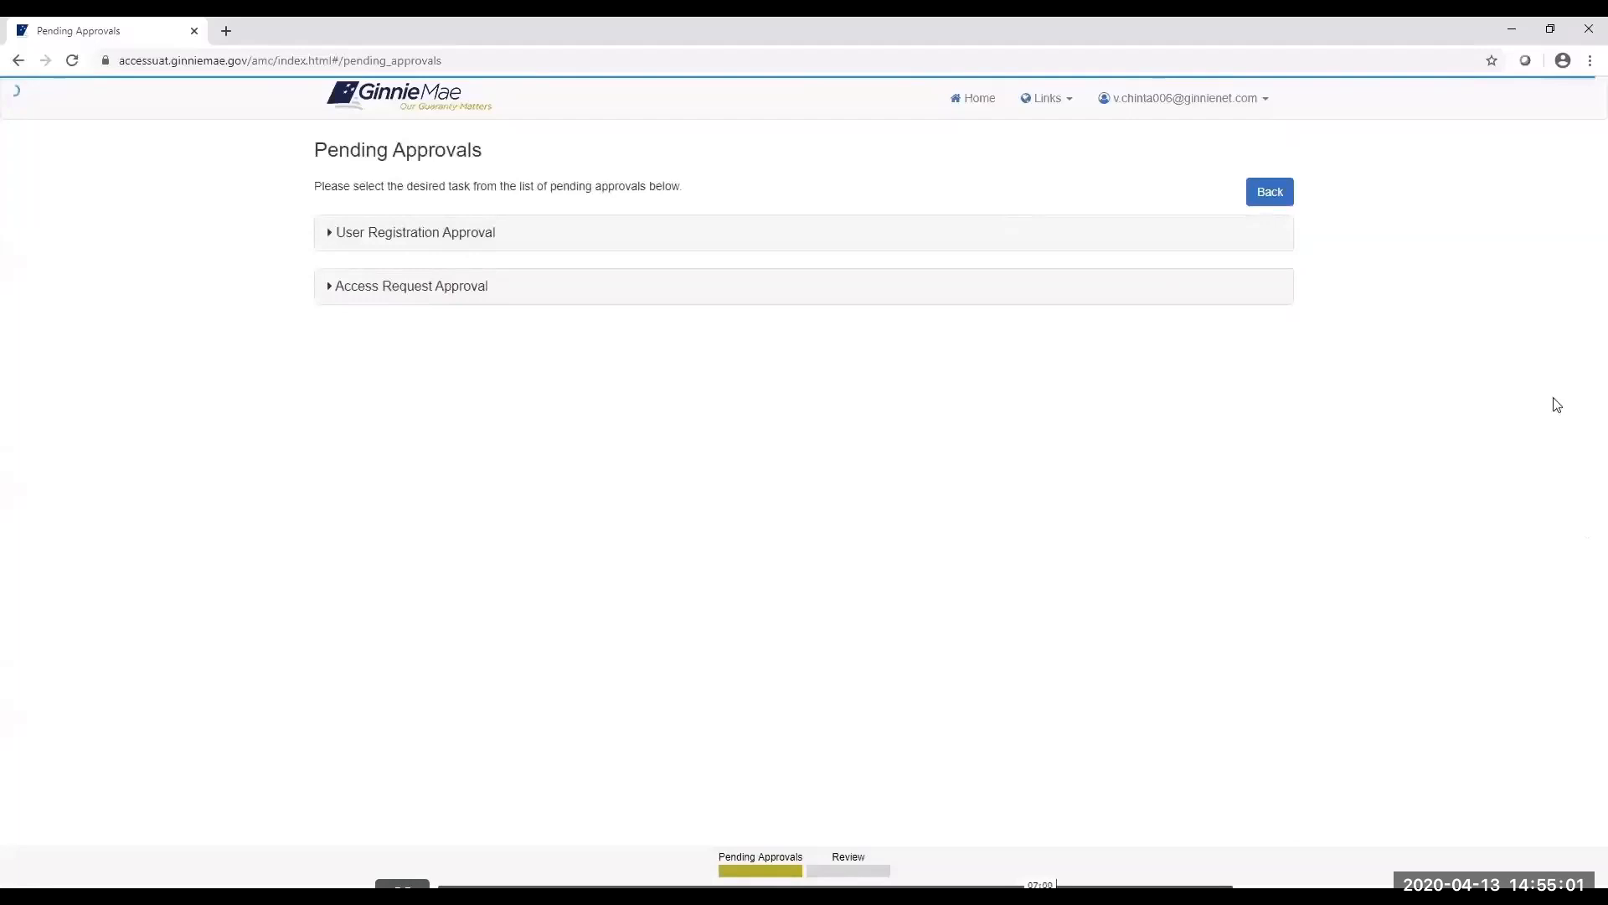
Return to the Access Management Console home and open User Management.
click(1274, 194)
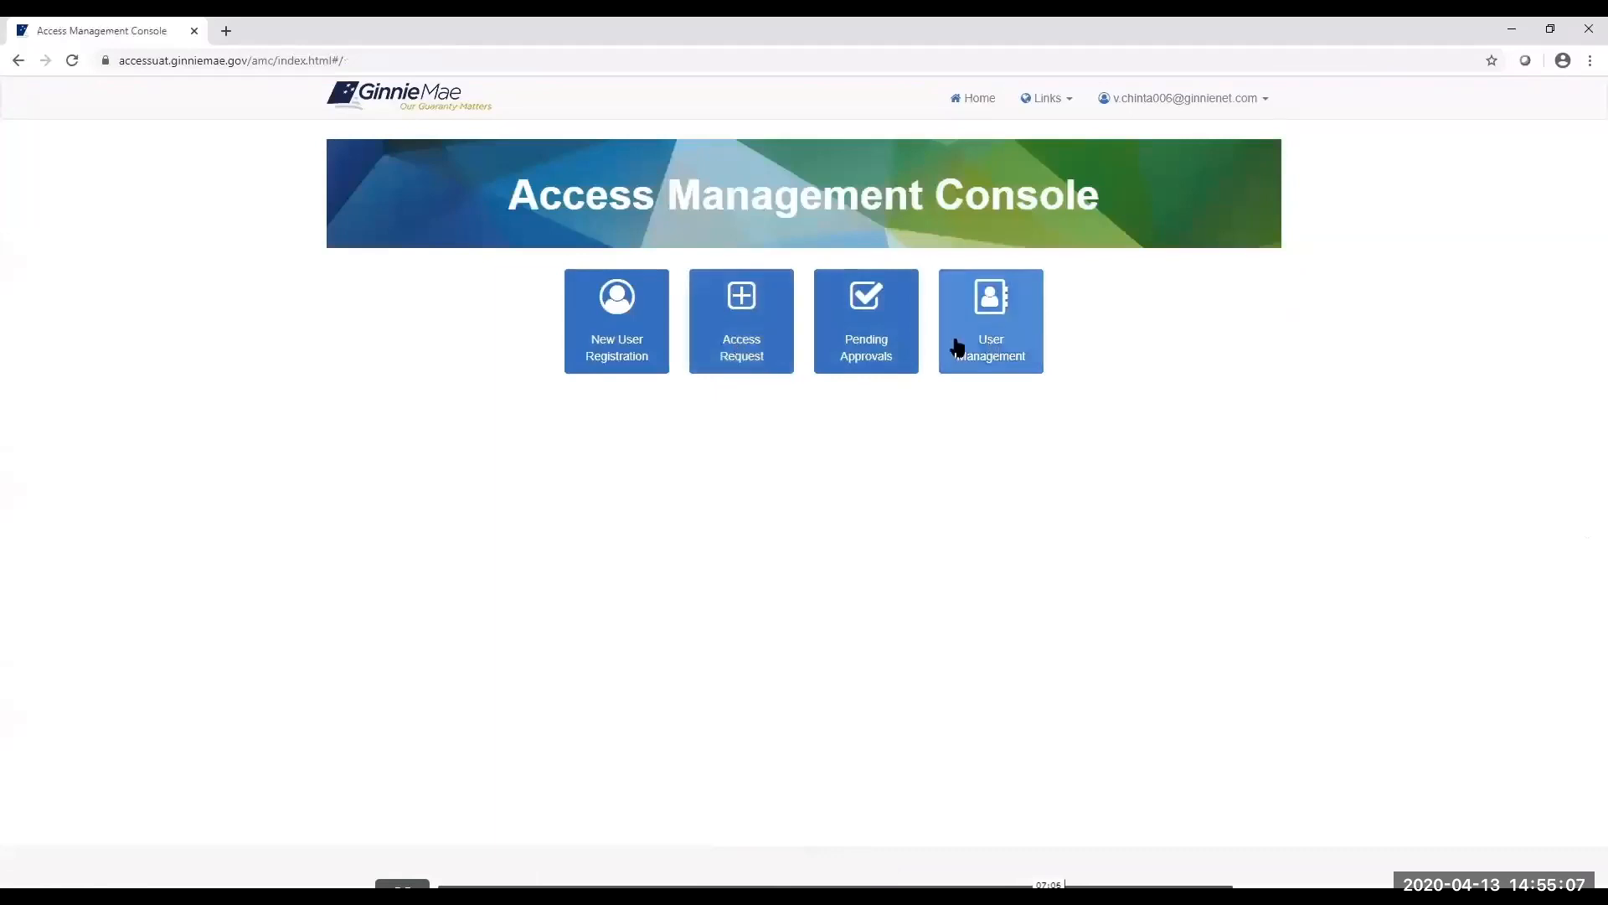
click(993, 343)
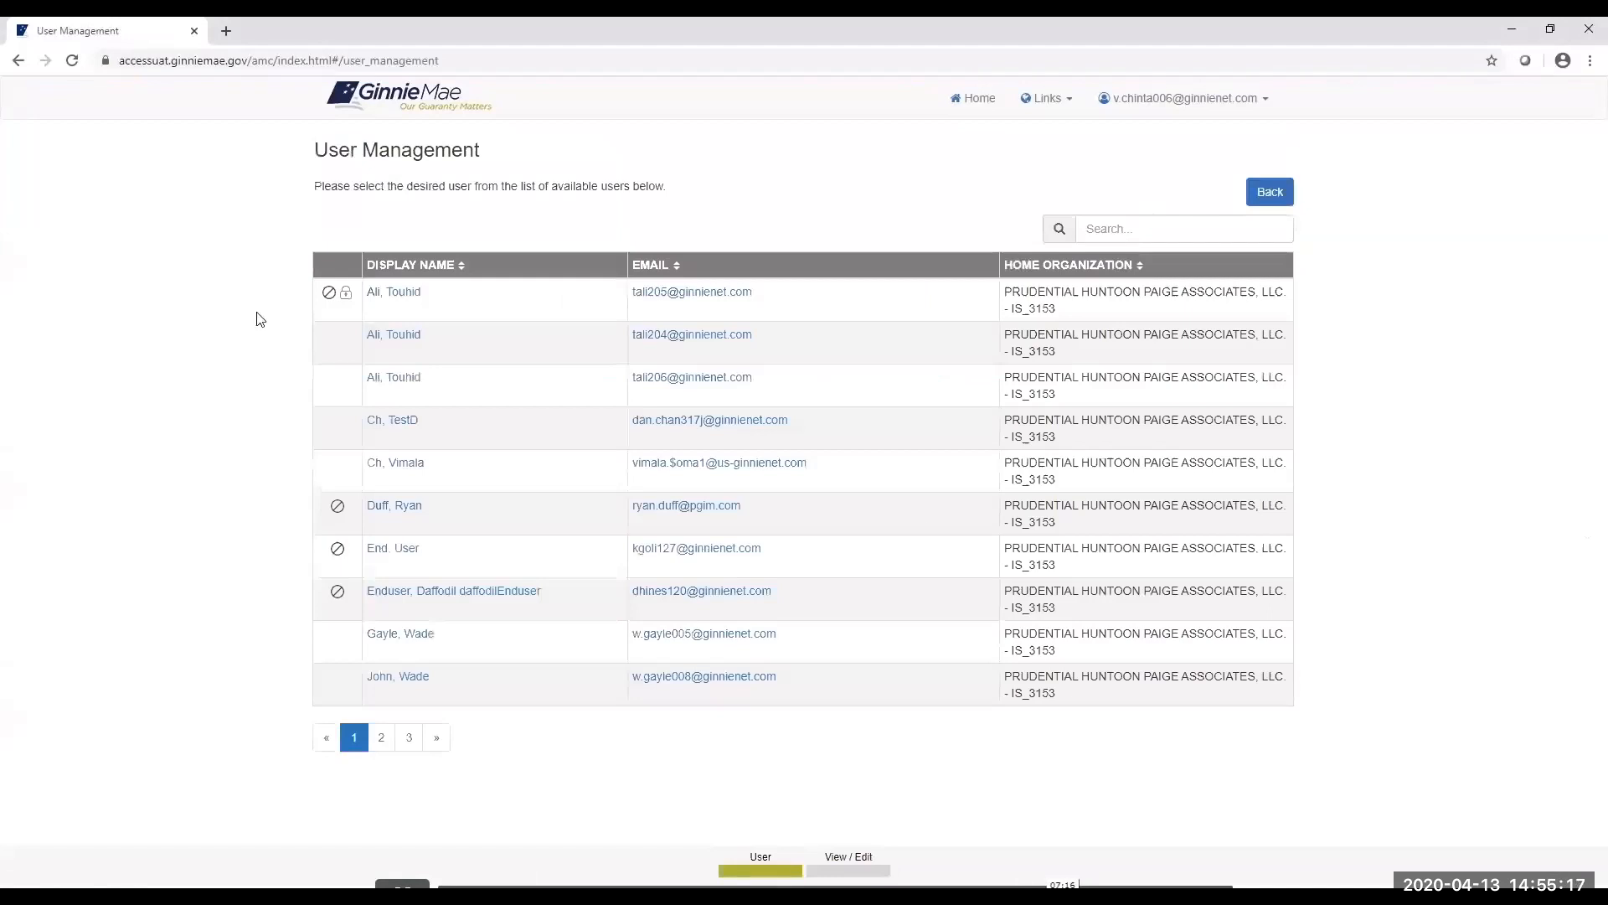
Open the new user's Edit User Profile and review their details, including job title President at Prudential Huntoon Paige Associates.
click(412, 679)
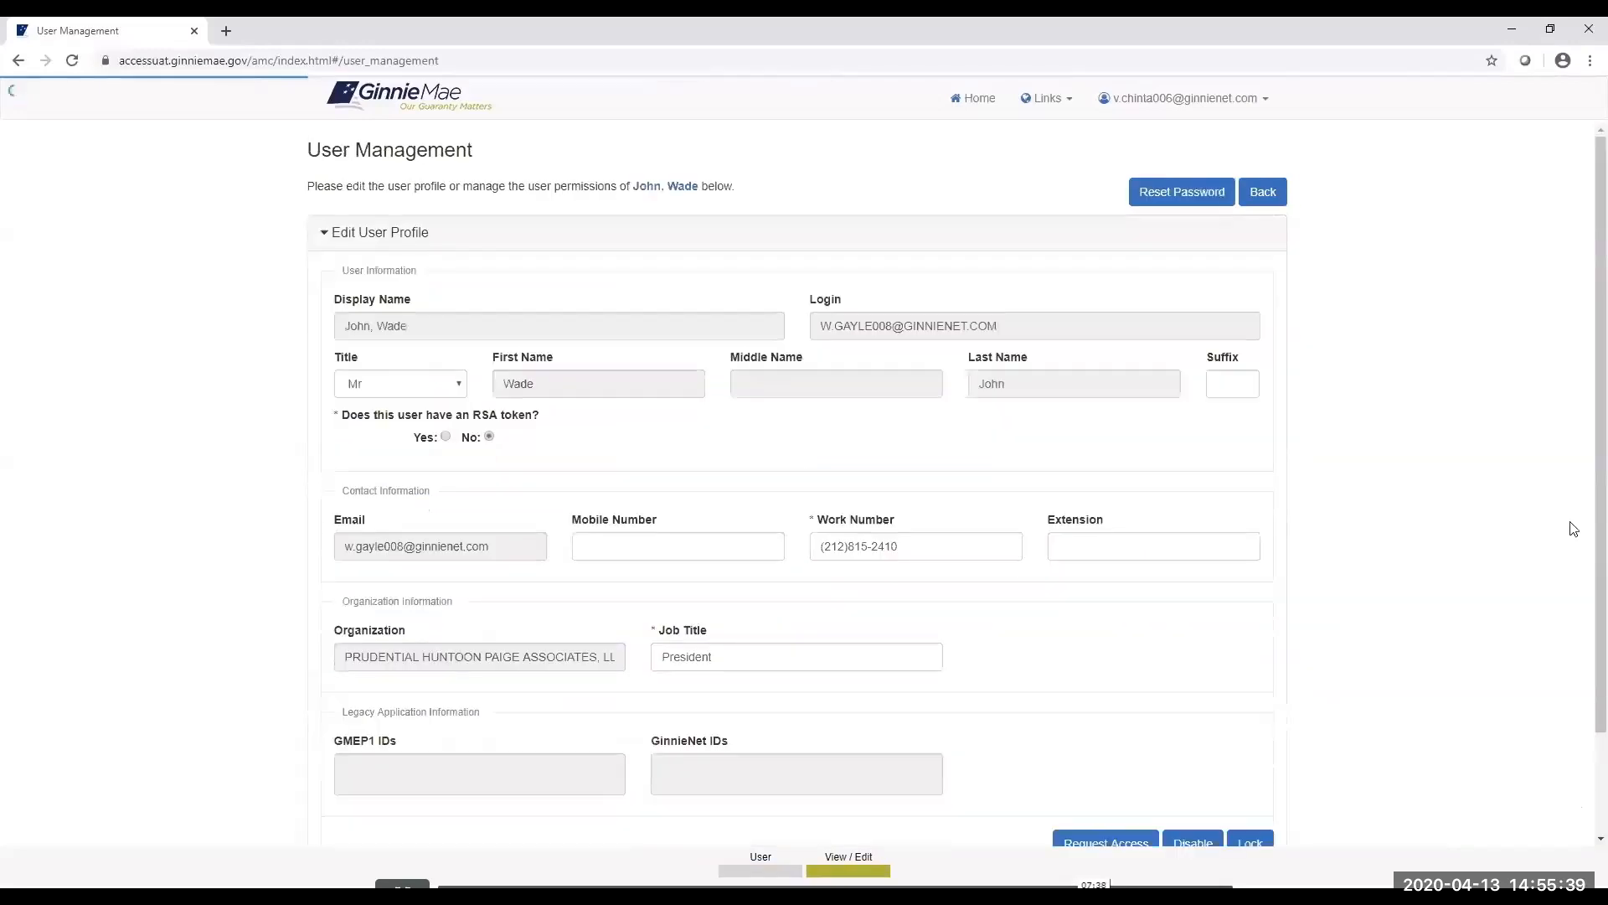
scroll(1583, 474, down, 1)
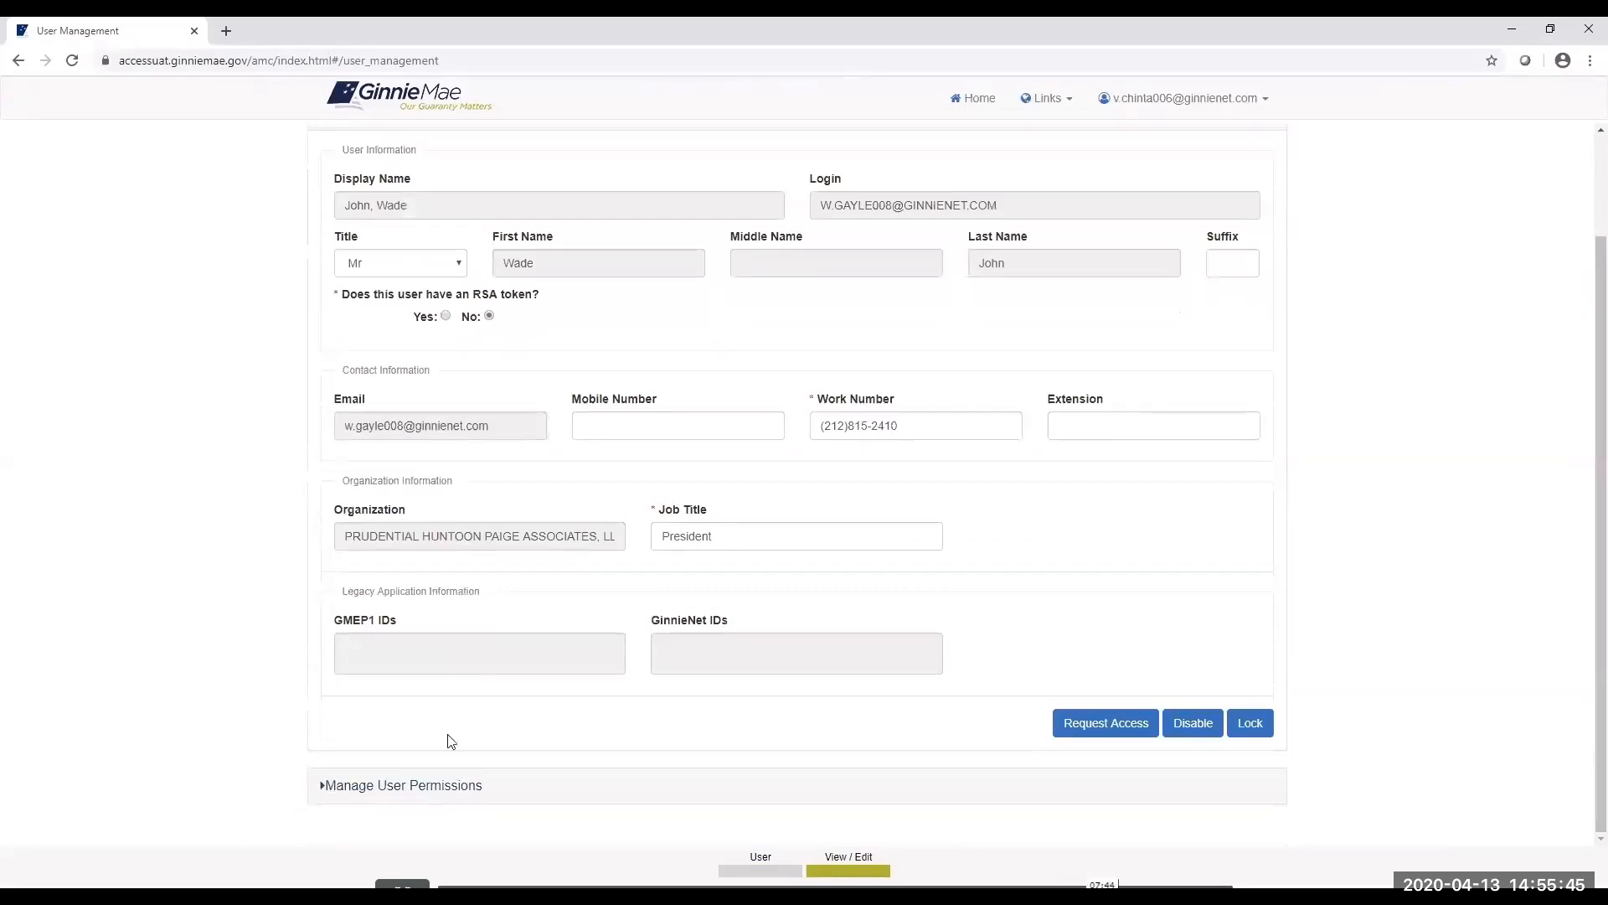
drag(1589, 466, 1590, 276)
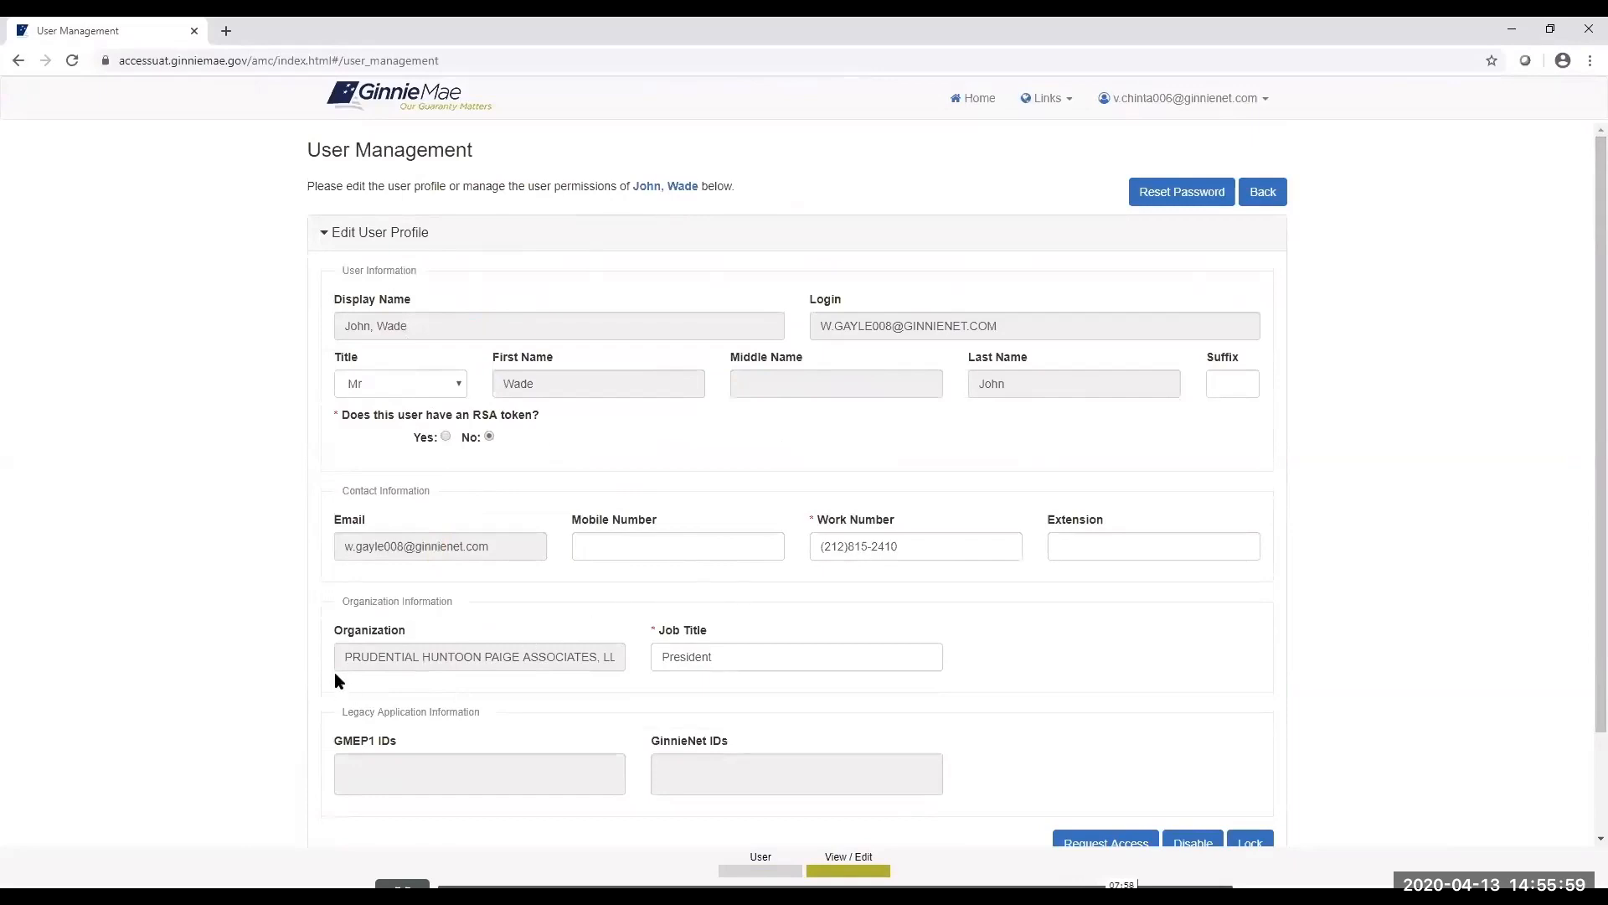
scroll(1580, 419, down, 1)
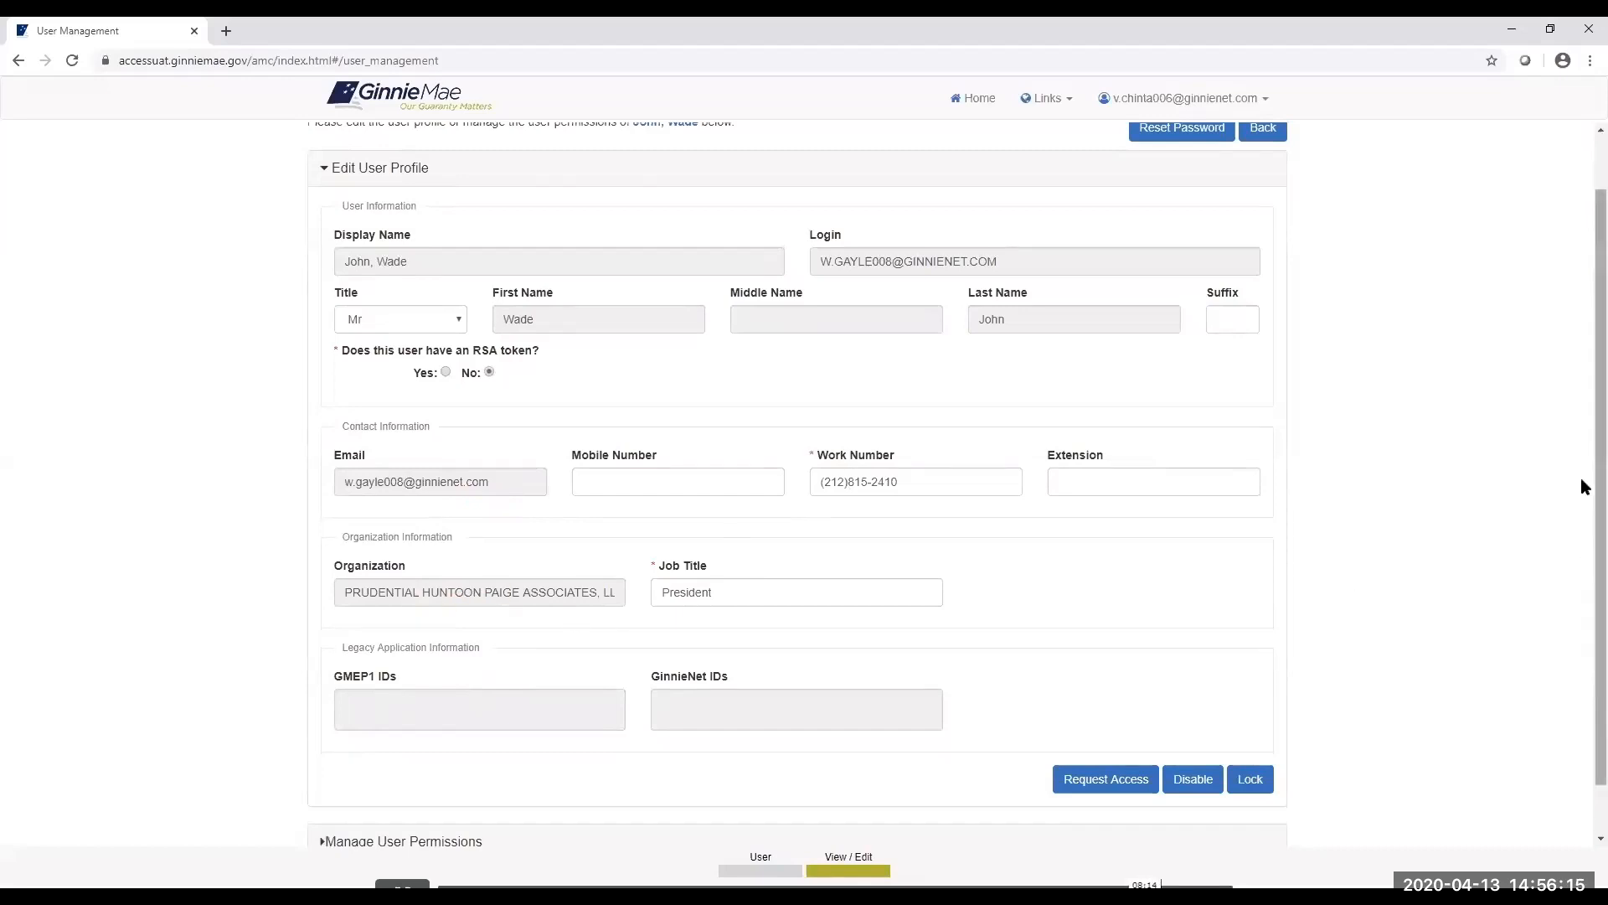
scroll(1580, 495, down, 1)
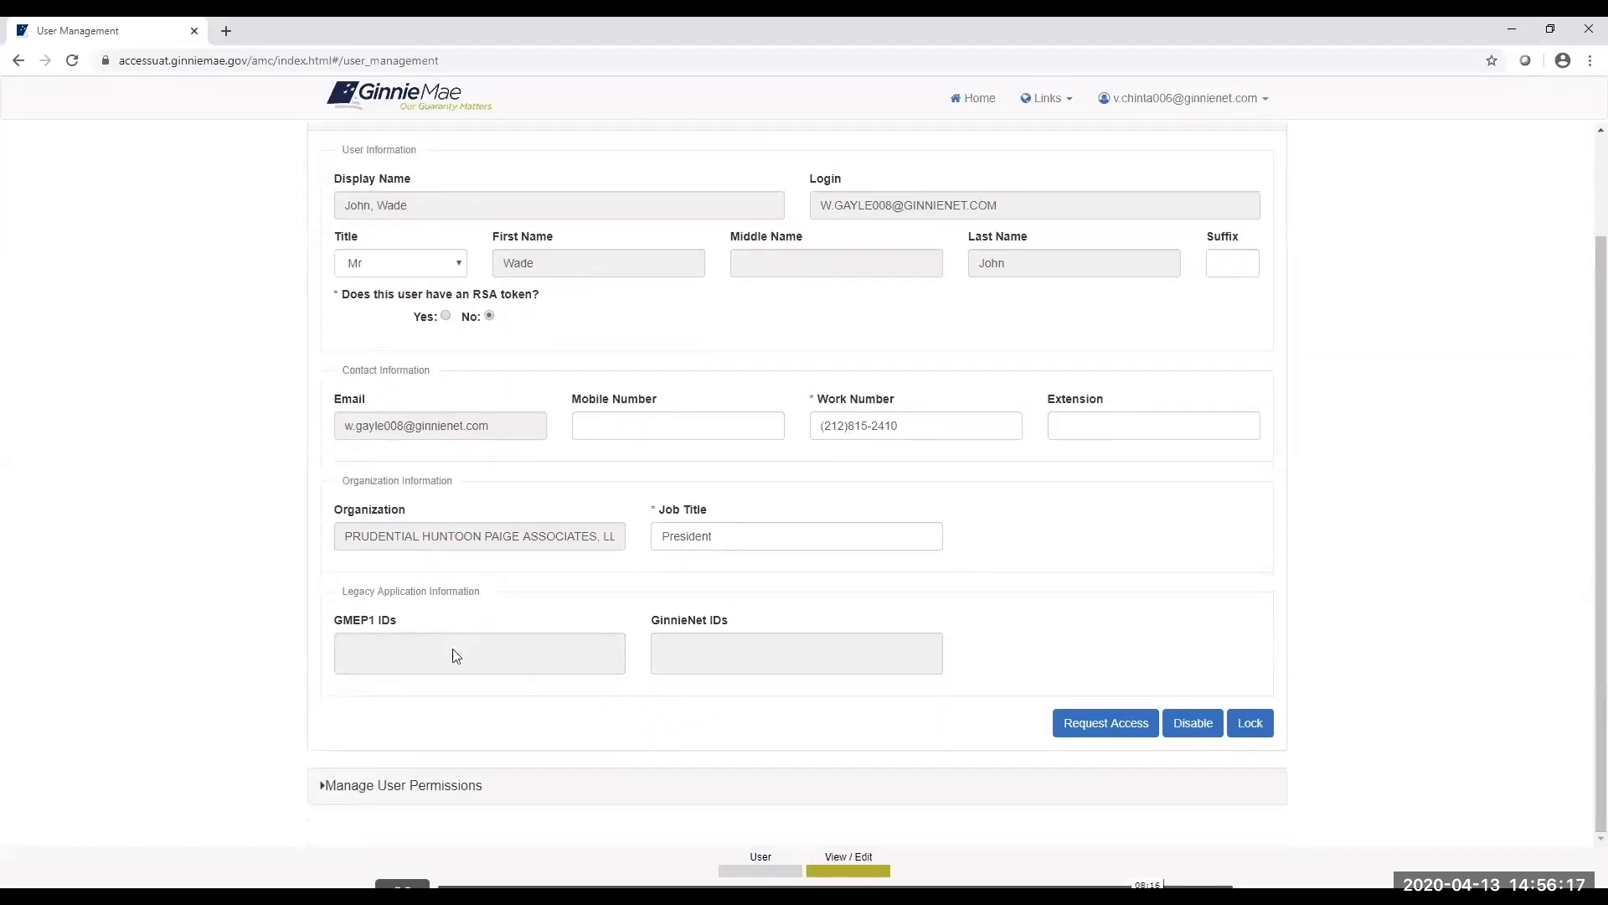